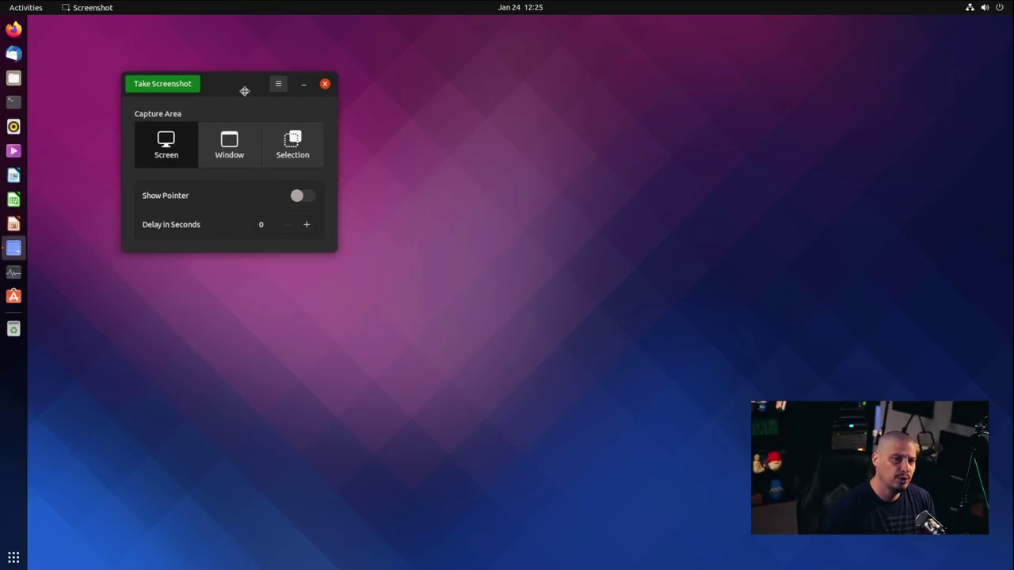
Try the Window and Selection capture areas and the Show Pointer option, ending back on Screen with the pointer hidden.
{"action": "left_click_drag", "start_coordinate": [244, 90], "coordinate": [430, 128]}
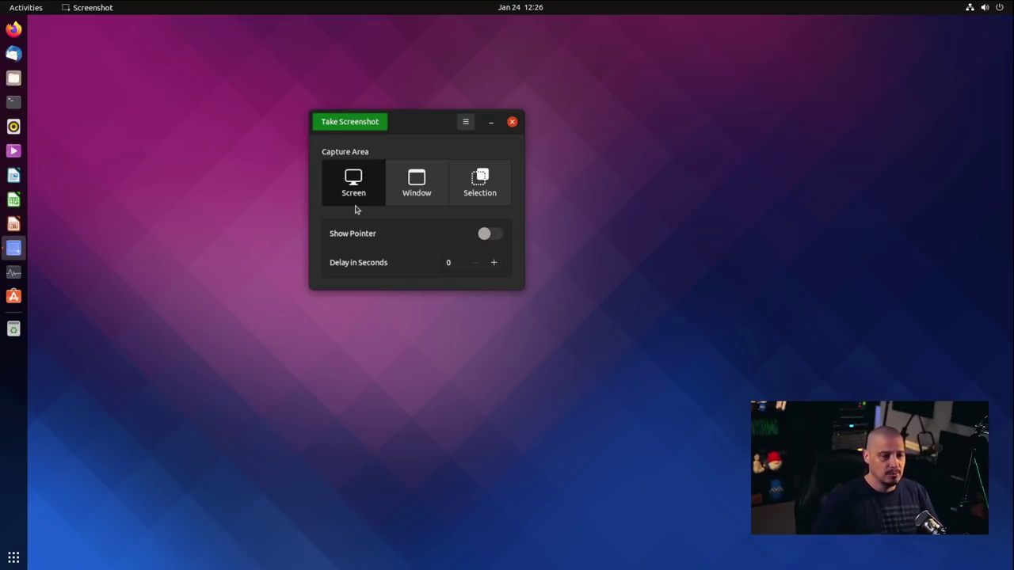
{"action": "left_click", "coordinate": [417, 185]}
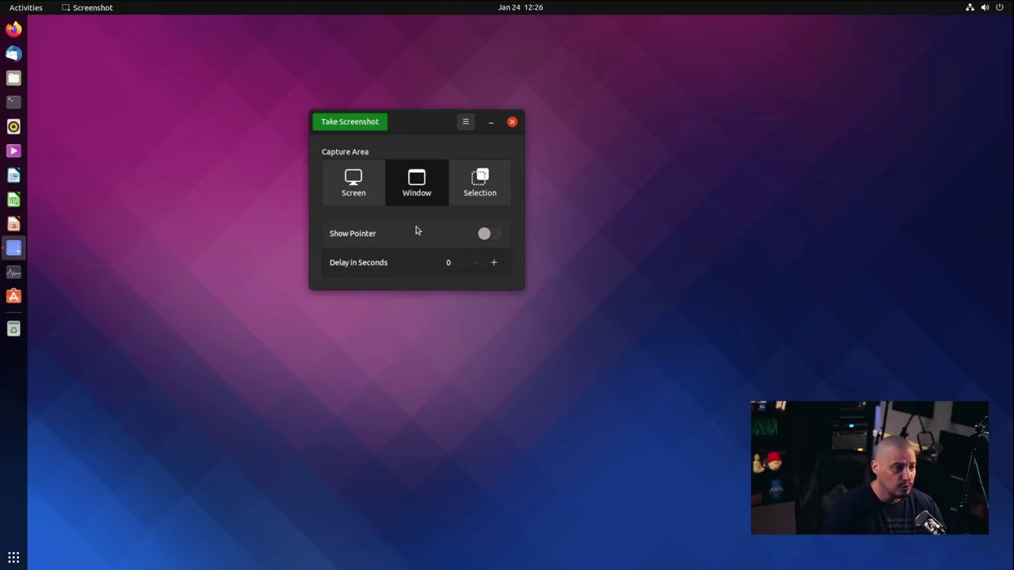
{"action": "left_click", "coordinate": [474, 187]}
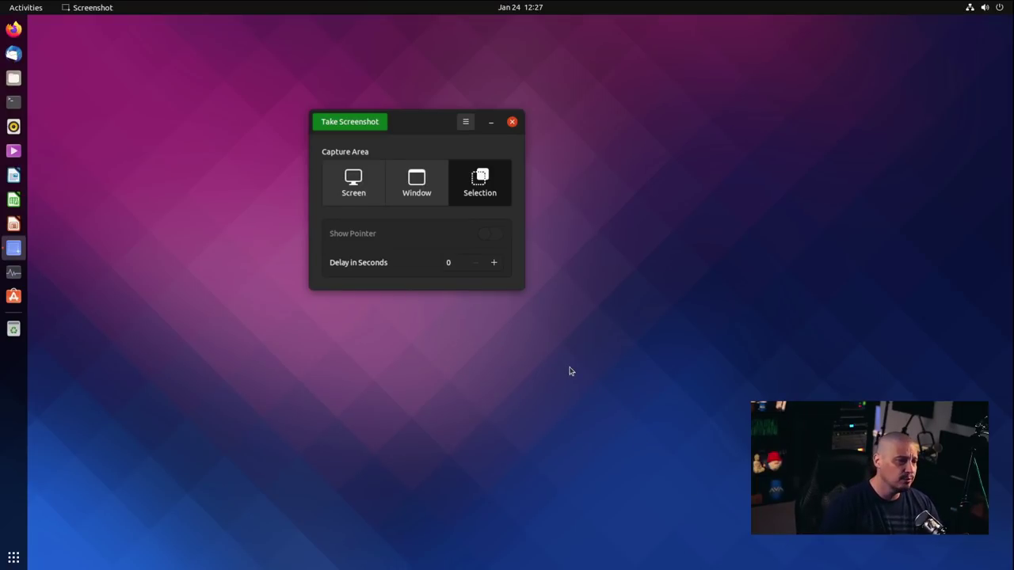
{"action": "left_click", "coordinate": [357, 208]}
{"action": "left_click", "coordinate": [416, 190]}
{"action": "left_click", "coordinate": [481, 179]}
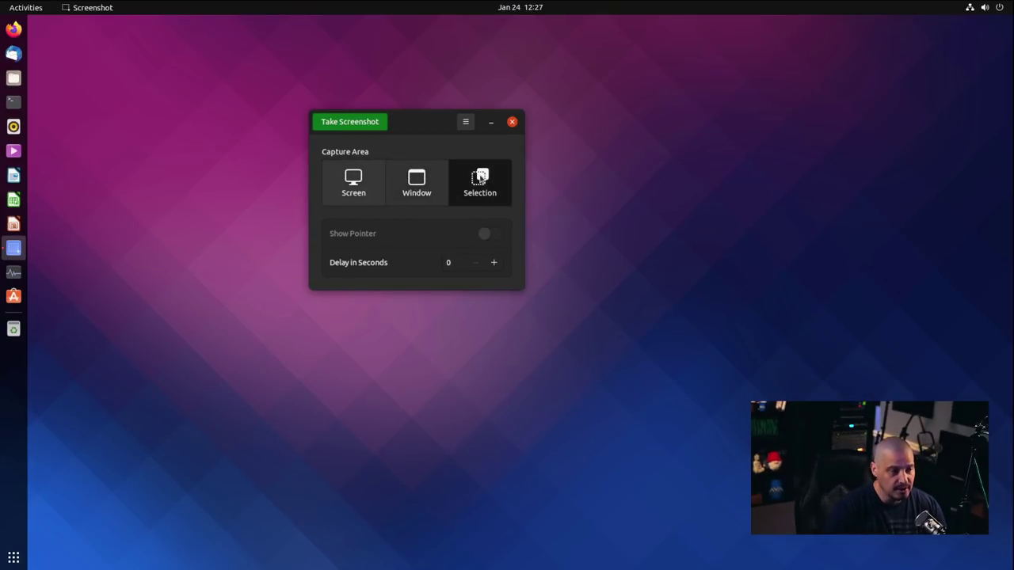
{"action": "left_click", "coordinate": [357, 198]}
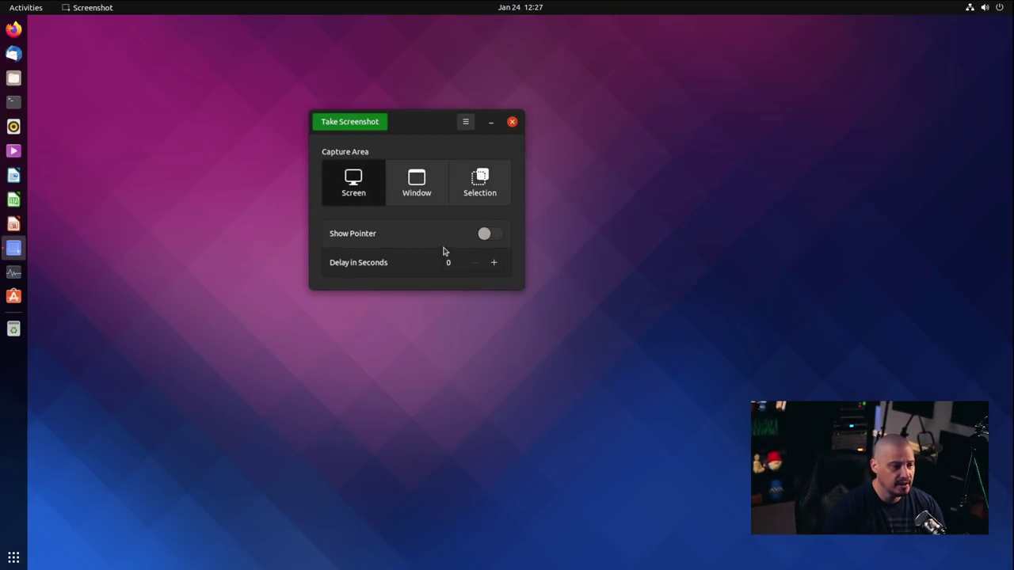
{"action": "left_click", "coordinate": [498, 236]}
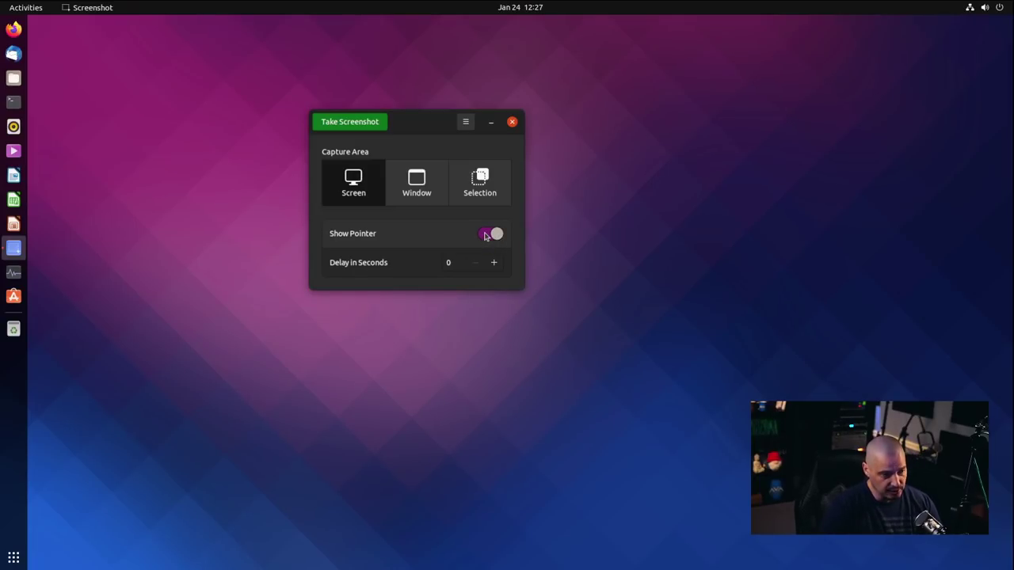
{"action": "left_click", "coordinate": [487, 236]}
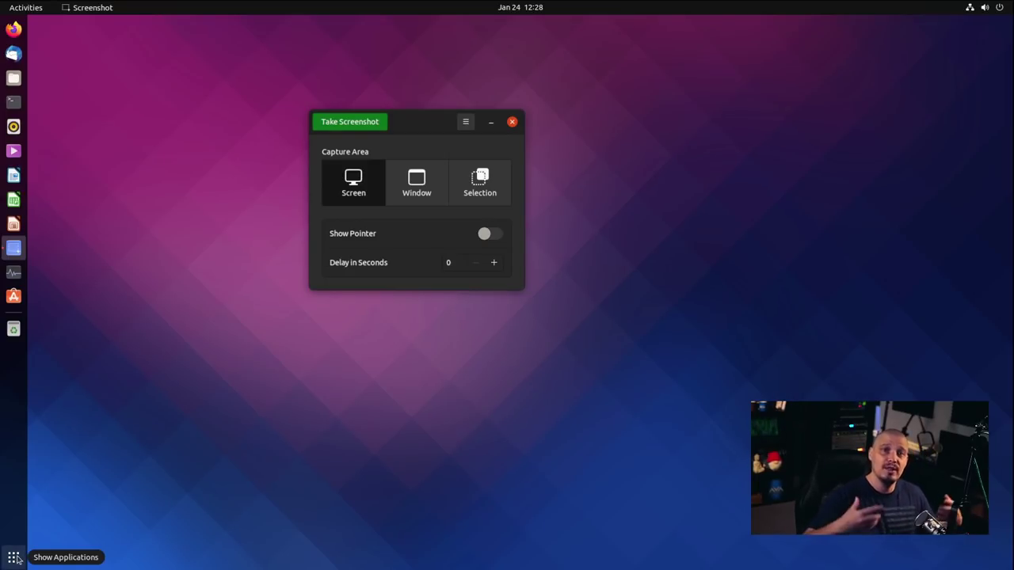
Set the screenshot delay to 5 seconds.
{"action": "left_click", "coordinate": [493, 262]}
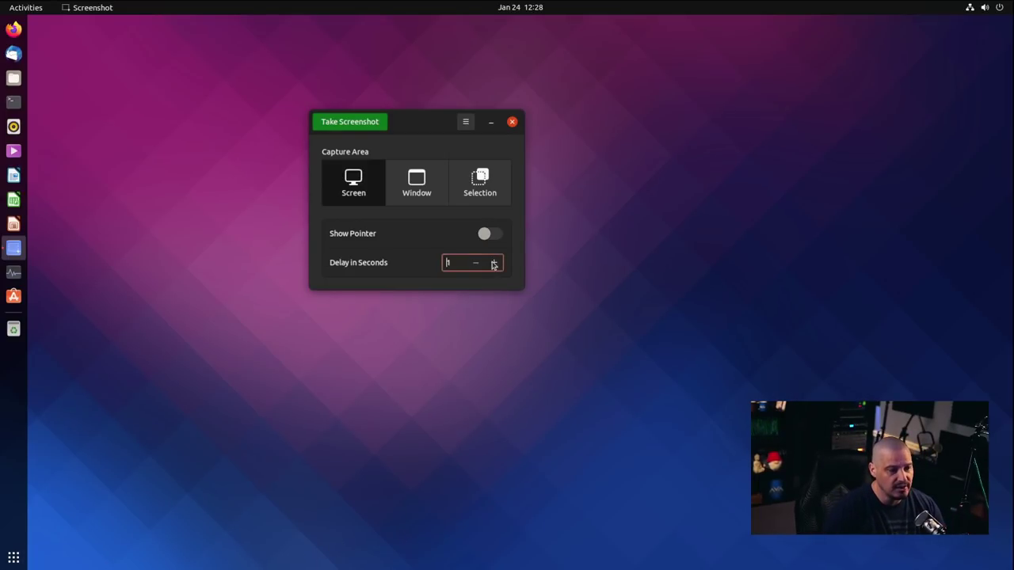
{"action": "left_click", "coordinate": [494, 262]}
{"action": "left_click", "coordinate": [493, 262]}
{"action": "left_click", "coordinate": [493, 263]}
{"action": "left_click", "coordinate": [493, 262]}
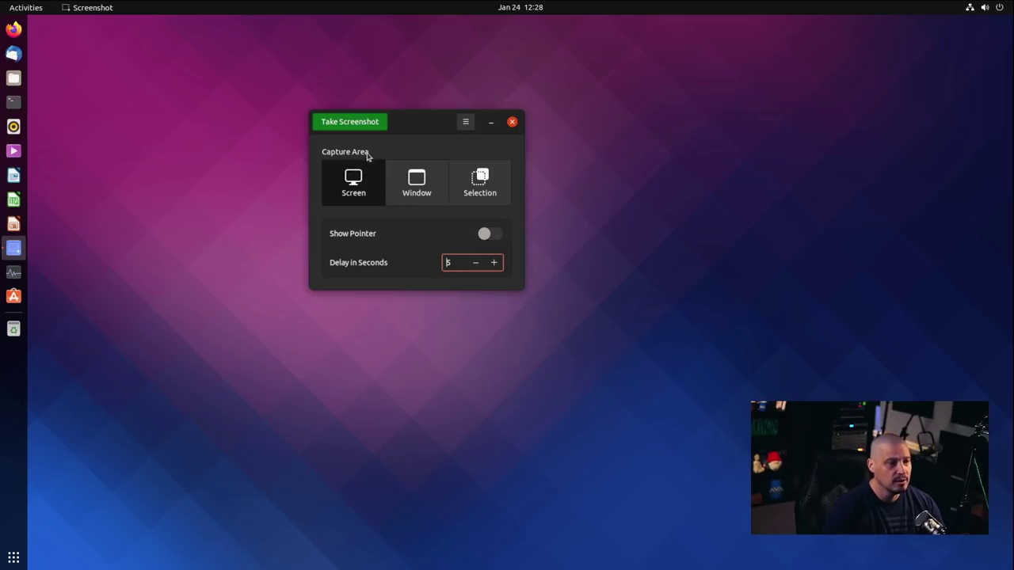
Take a delayed full-screen screenshot of the applications overview and save it to the Pictures folder.
{"action": "left_click", "coordinate": [351, 124]}
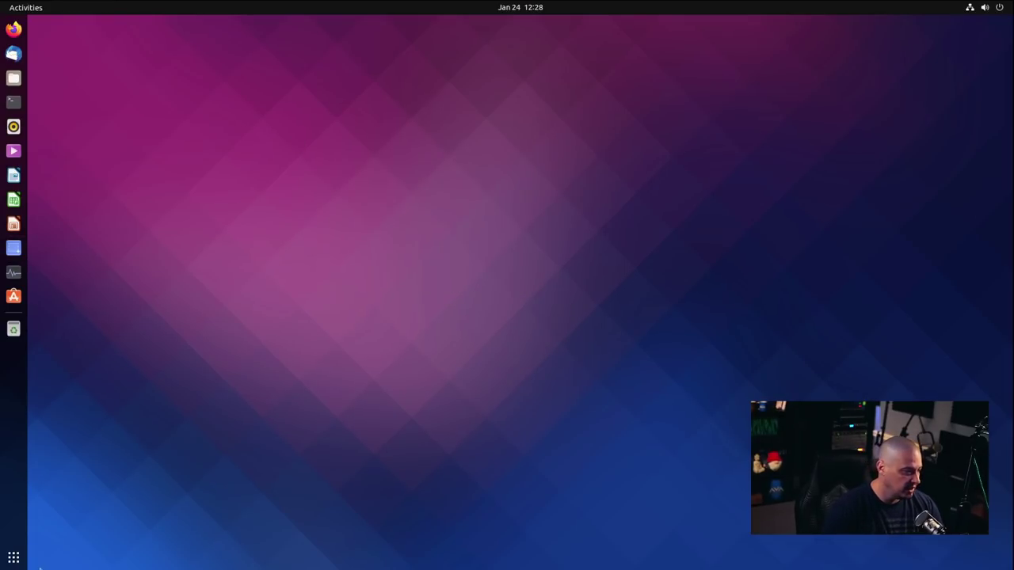
{"action": "left_click", "coordinate": [13, 557]}
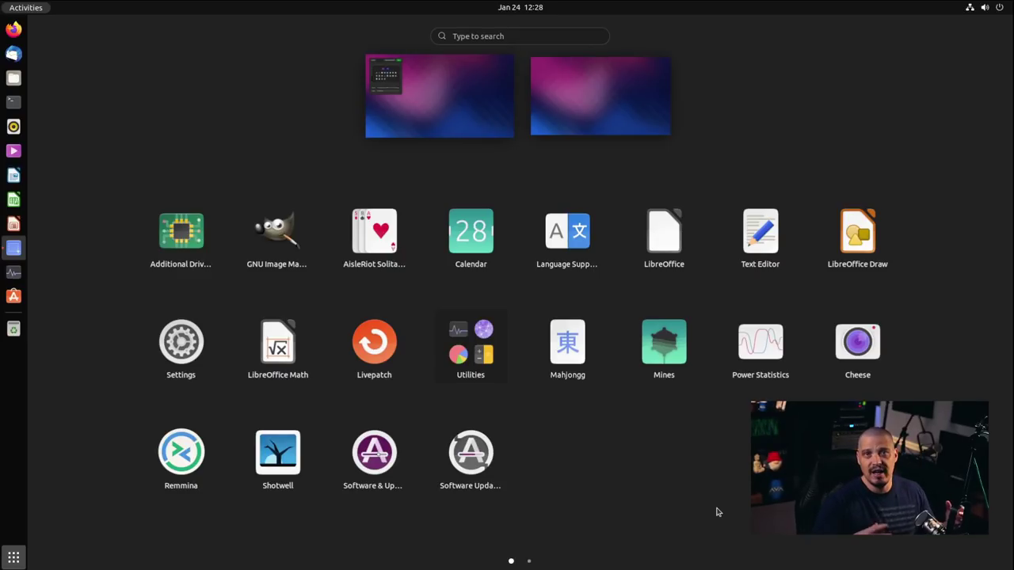
{"action": "key", "text": "Print"}
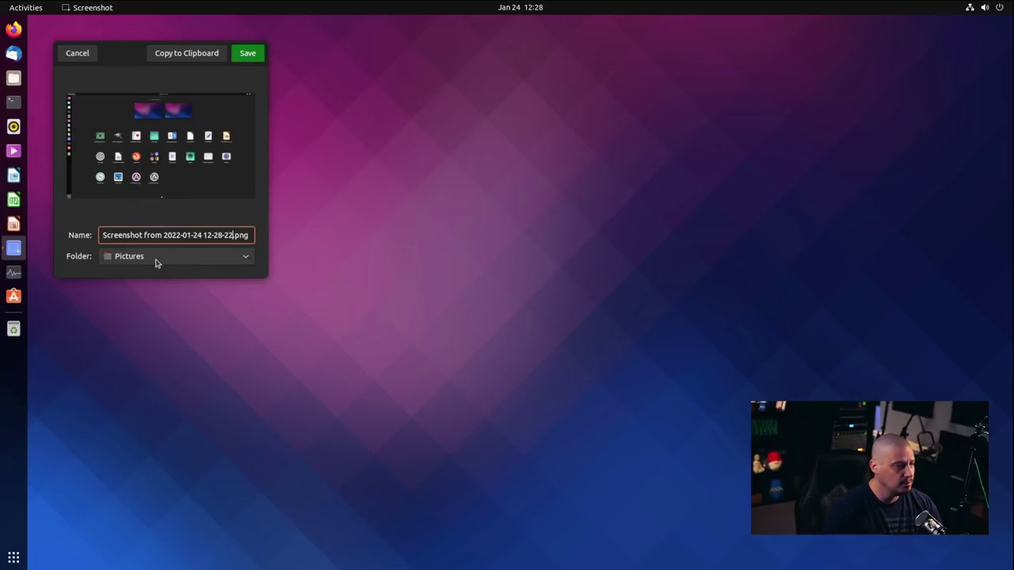
{"action": "left_click", "coordinate": [252, 57]}
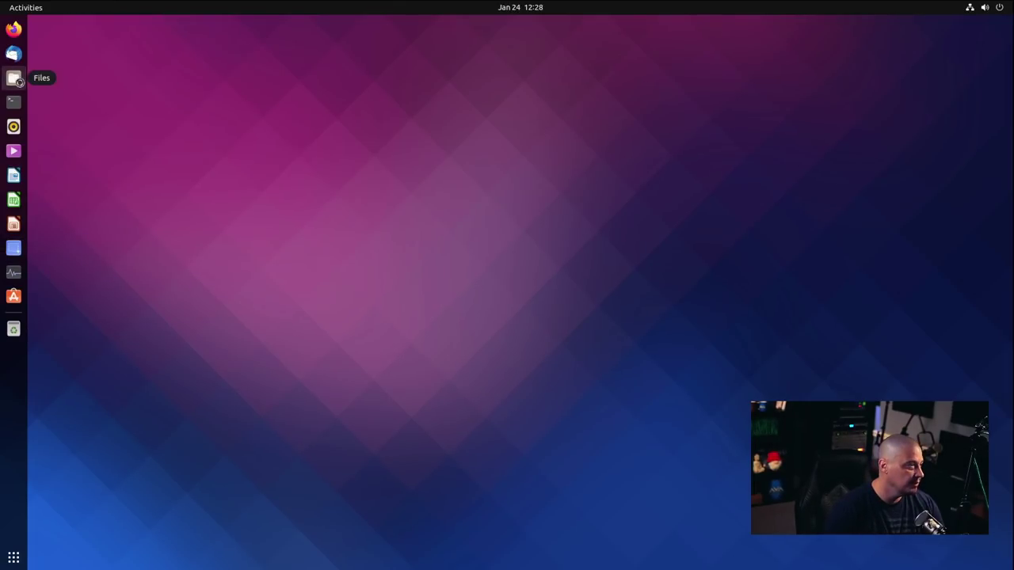
{"action": "left_click", "coordinate": [15, 79]}
{"action": "double_click", "coordinate": [391, 101]}
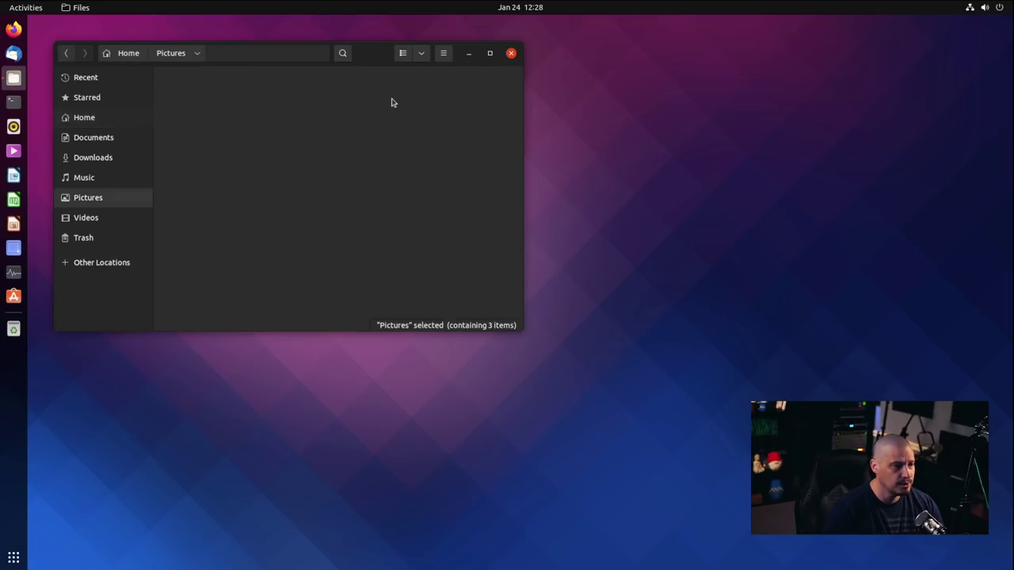
{"action": "left_click", "coordinate": [305, 106]}
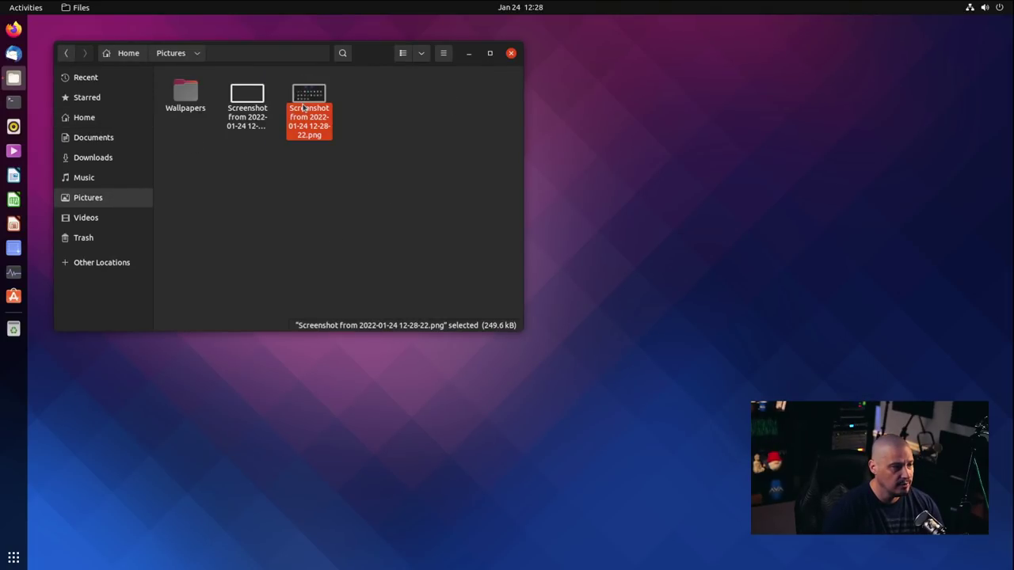
{"action": "right_click", "coordinate": [307, 105]}
{"action": "left_click", "coordinate": [356, 108]}
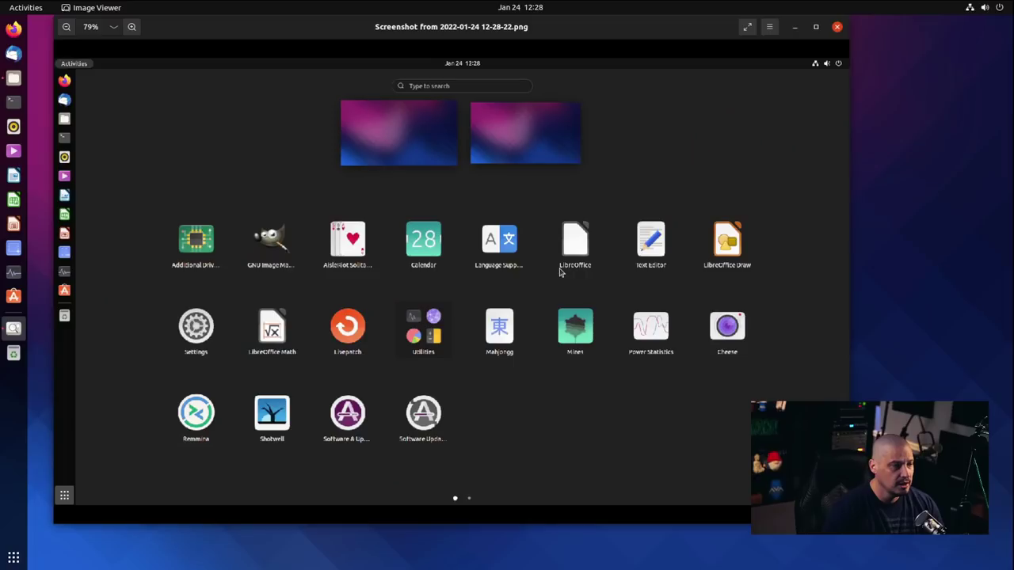
{"action": "left_click_drag", "start_coordinate": [408, 26], "coordinate": [466, 50]}
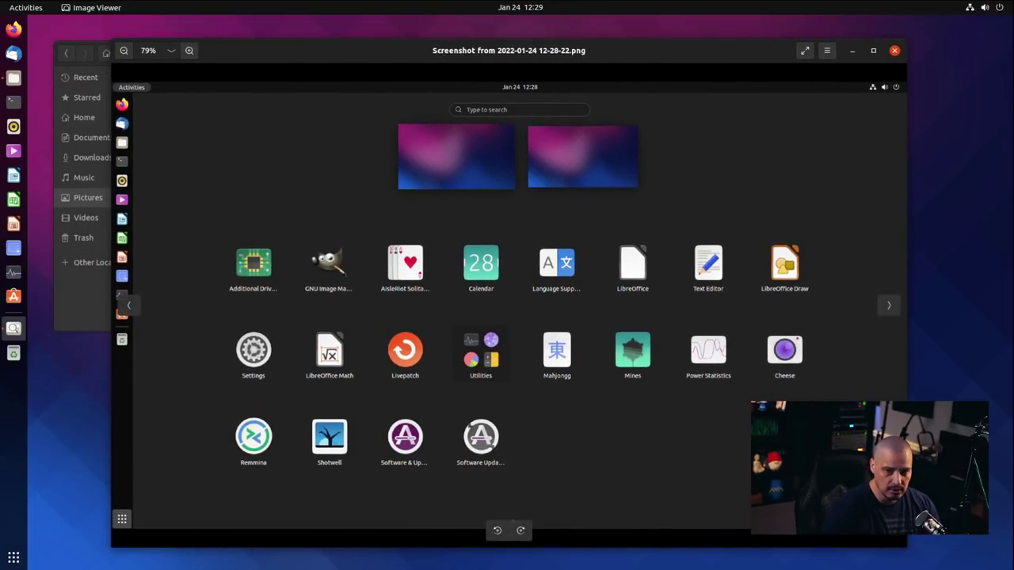
{"action": "key", "text": "ctrl+w"}
{"action": "left_click", "coordinate": [514, 52]}
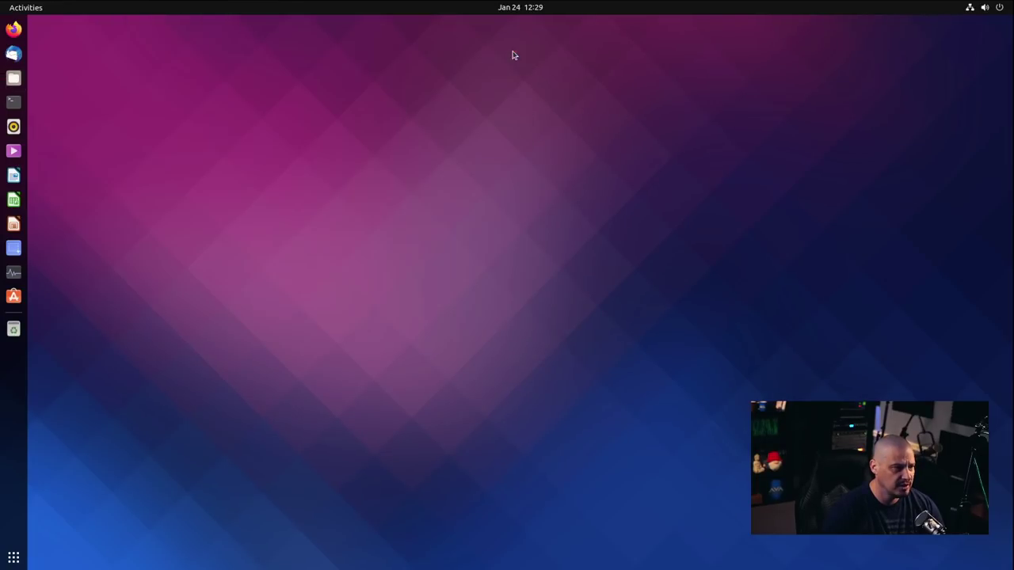
Take a Selection screenshot of the desktop's upper-left corner with the Activities overview open, and save it to Pictures.
{"action": "left_click", "coordinate": [15, 249]}
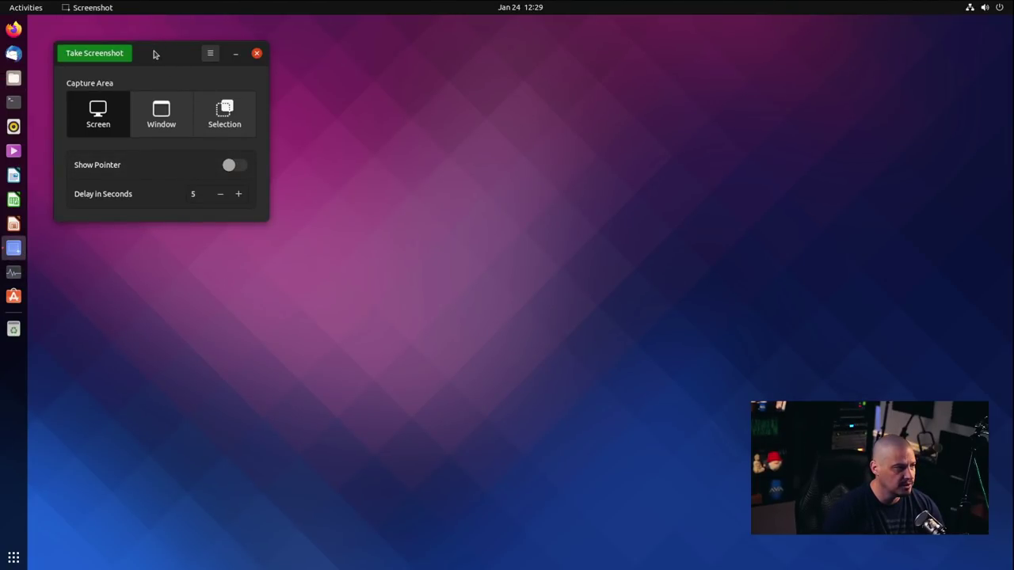
{"action": "left_click_drag", "start_coordinate": [153, 50], "coordinate": [257, 77]}
{"action": "left_click", "coordinate": [309, 154]}
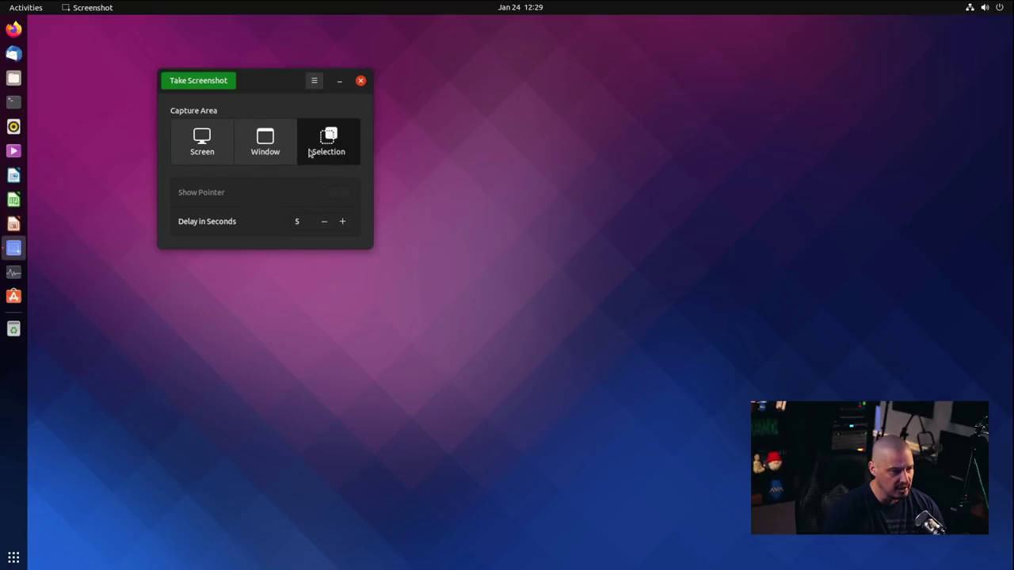
{"action": "left_click", "coordinate": [209, 82]}
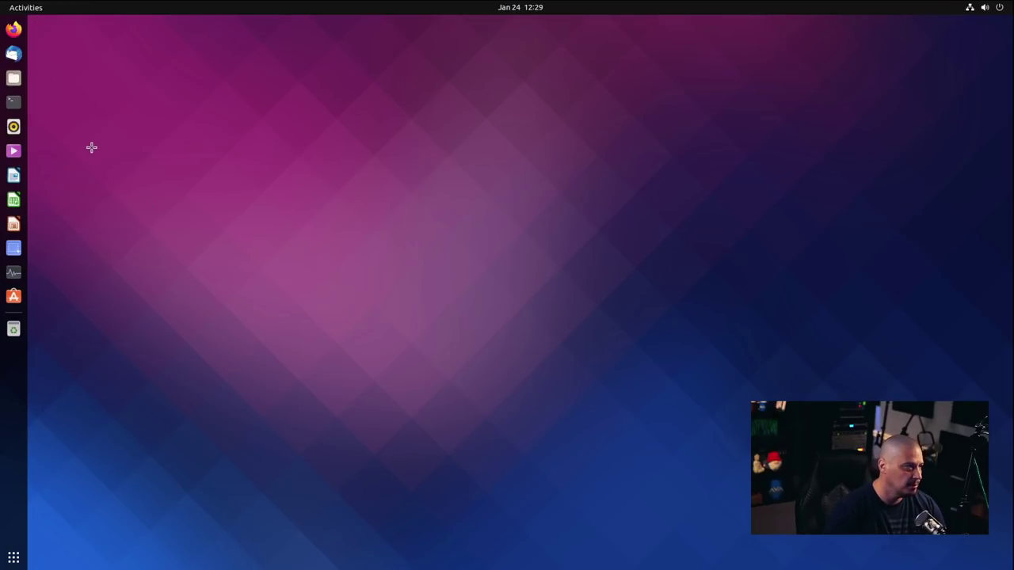
{"action": "left_click_drag", "start_coordinate": [166, 156], "coordinate": [0, 0]}
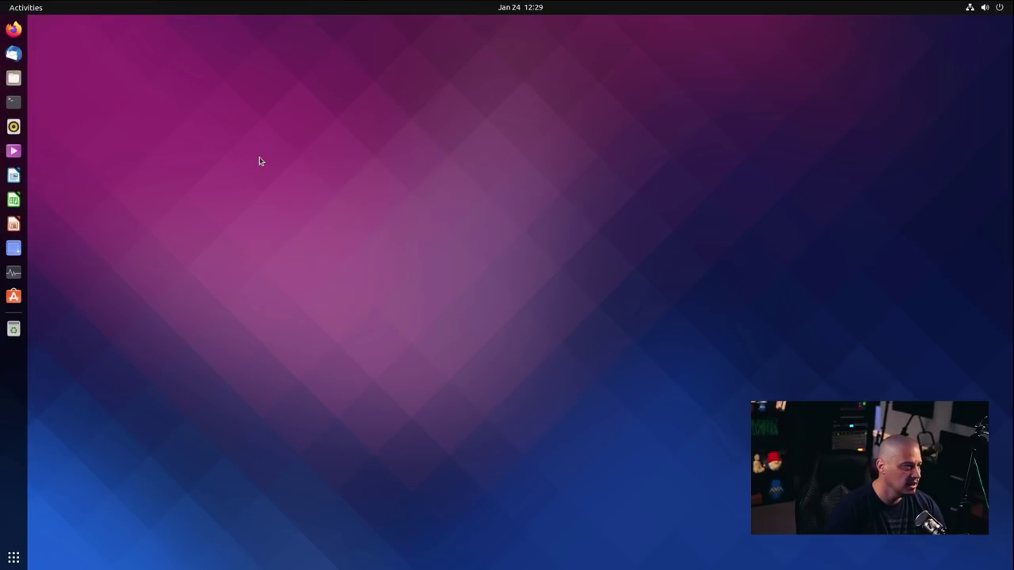
{"action": "left_click_drag", "start_coordinate": [137, 158], "coordinate": [4, 7]}
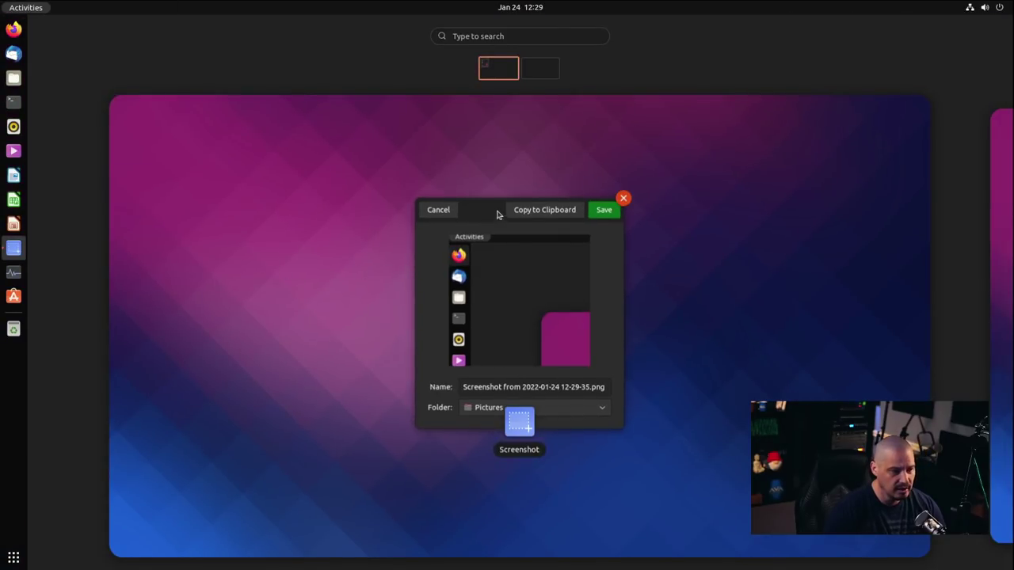
{"action": "left_click", "coordinate": [545, 269]}
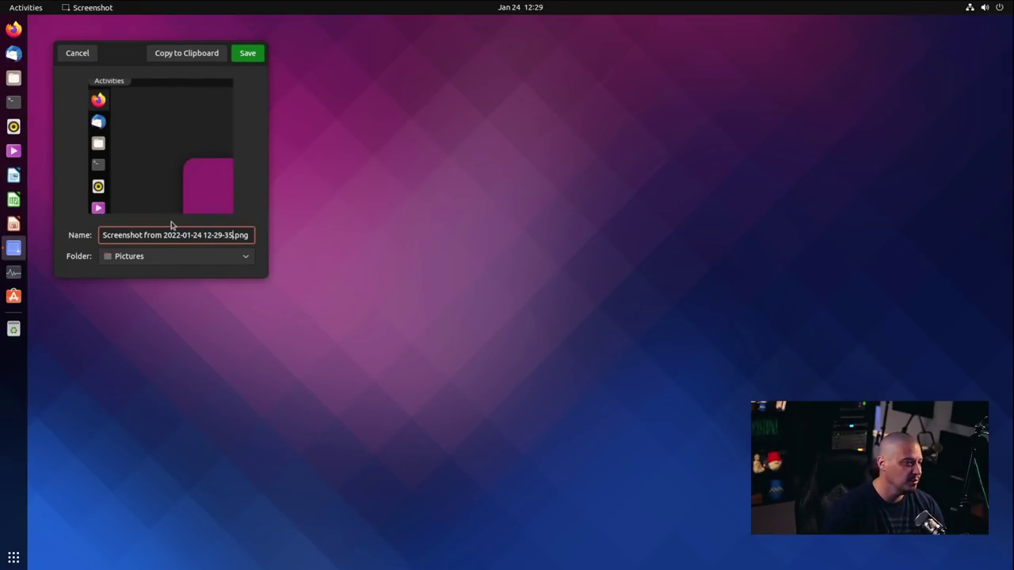
{"action": "left_click", "coordinate": [247, 52]}
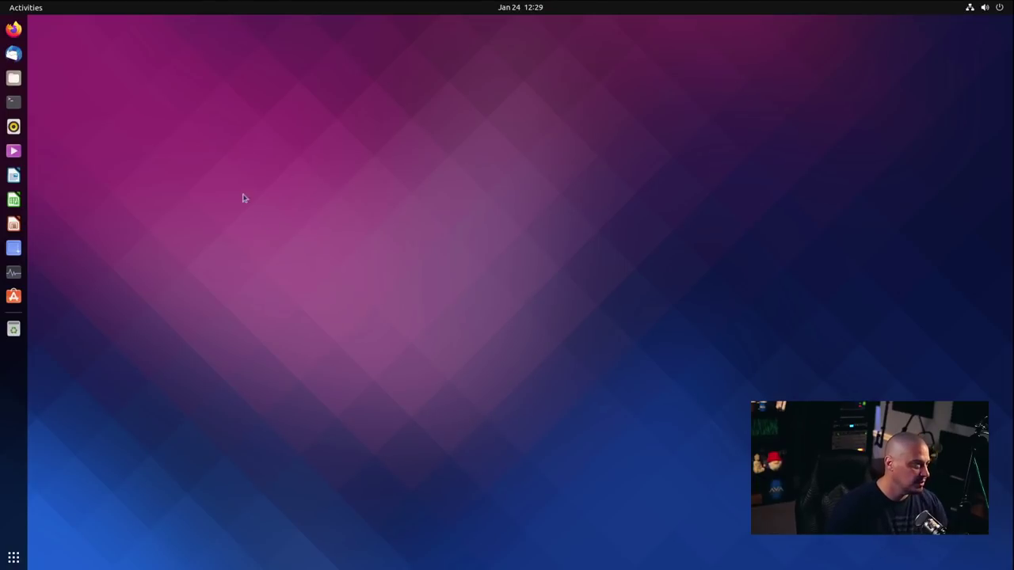
Take a Window screenshot of a Files window showing the Home folder, save it to Pictures, and close Files.
{"action": "left_click", "coordinate": [14, 80]}
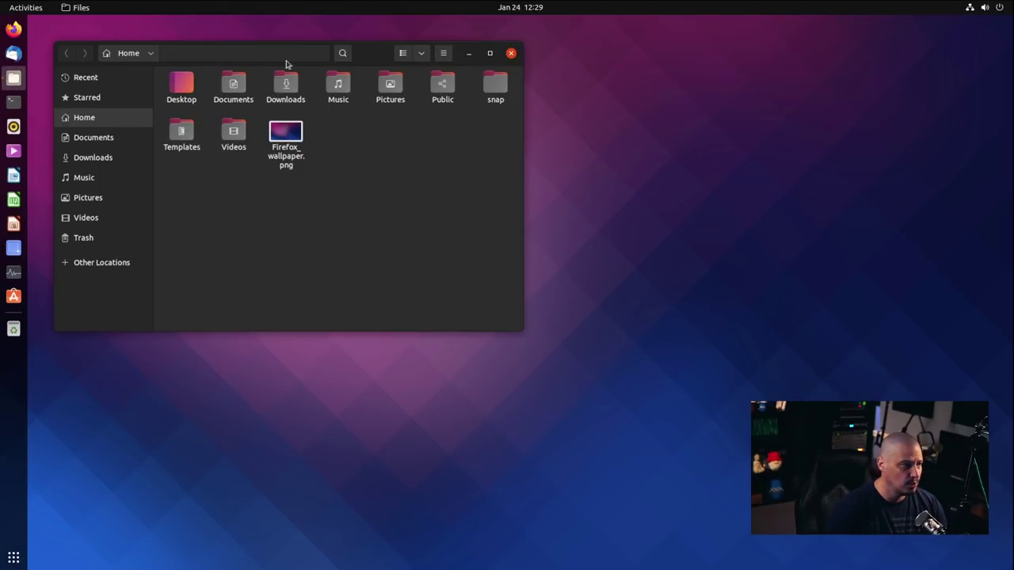
{"action": "left_click_drag", "start_coordinate": [378, 58], "coordinate": [728, 153]}
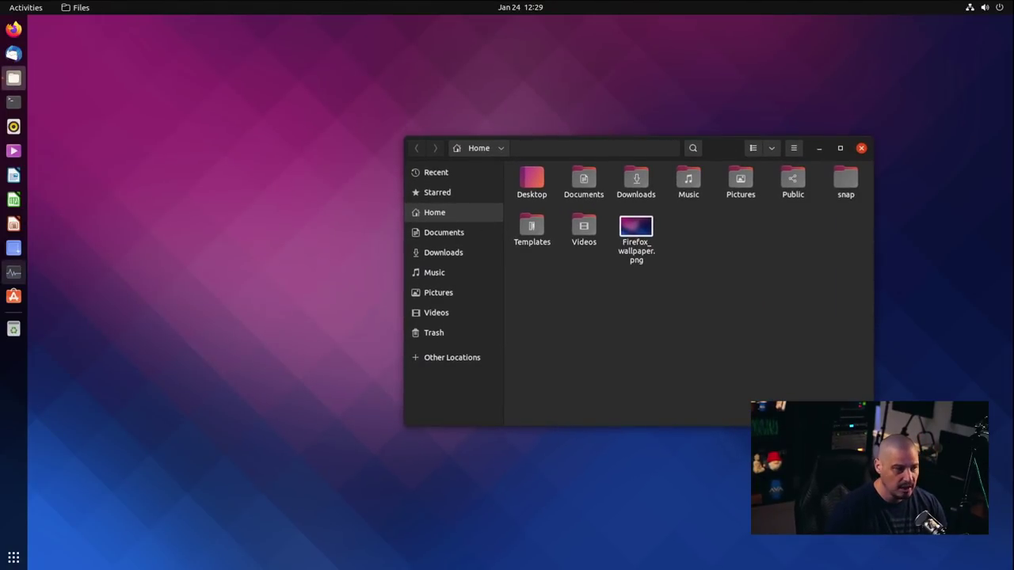
{"action": "left_click", "coordinate": [14, 249]}
{"action": "left_click", "coordinate": [161, 118]}
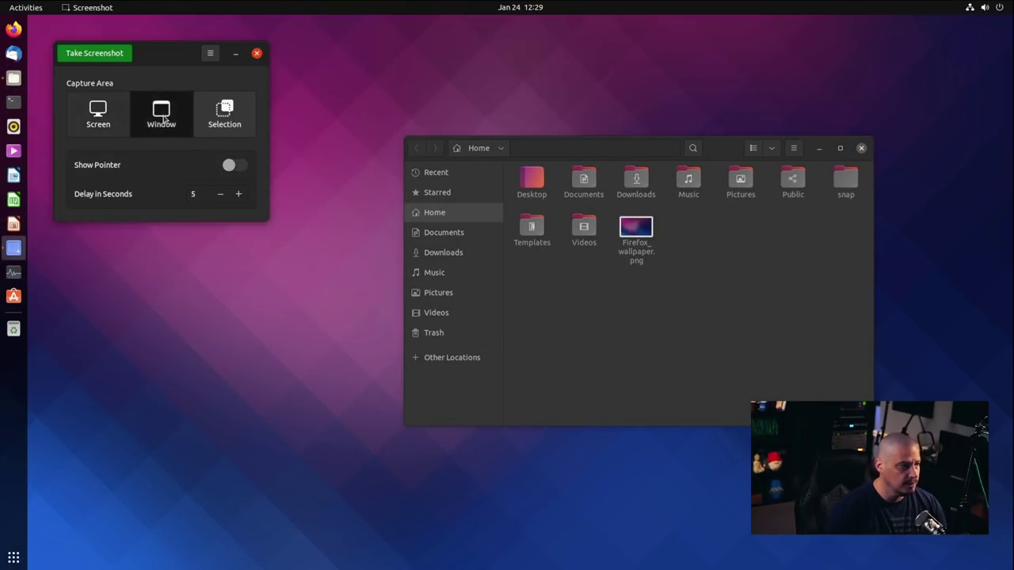
{"action": "left_click", "coordinate": [113, 57]}
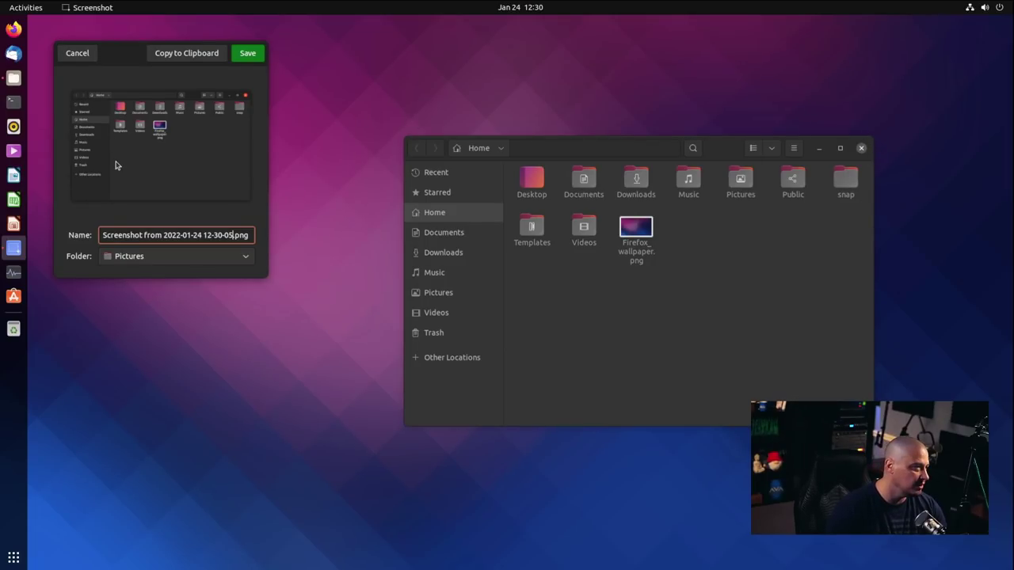
{"action": "left_click", "coordinate": [252, 54]}
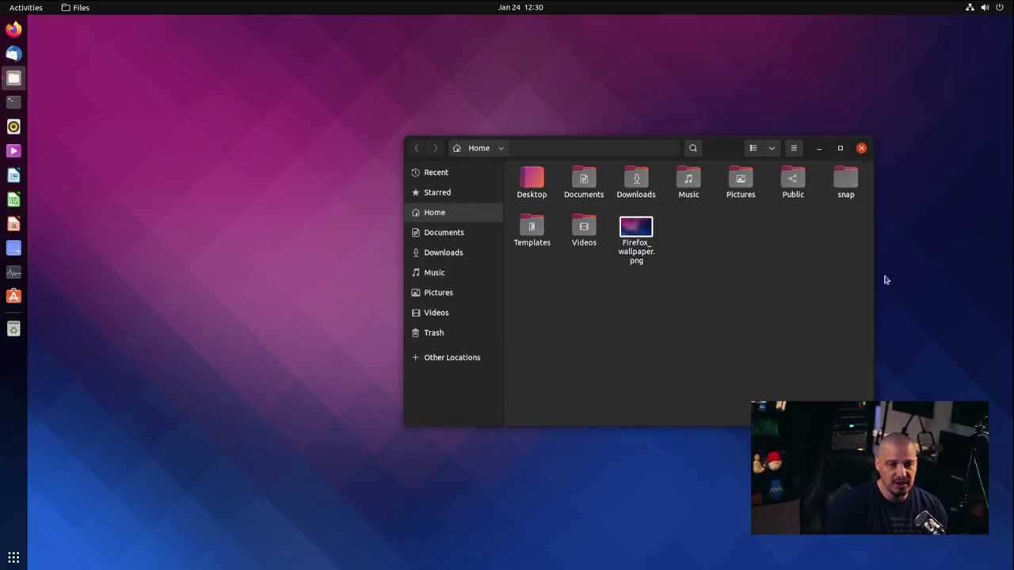
{"action": "left_click", "coordinate": [864, 149]}
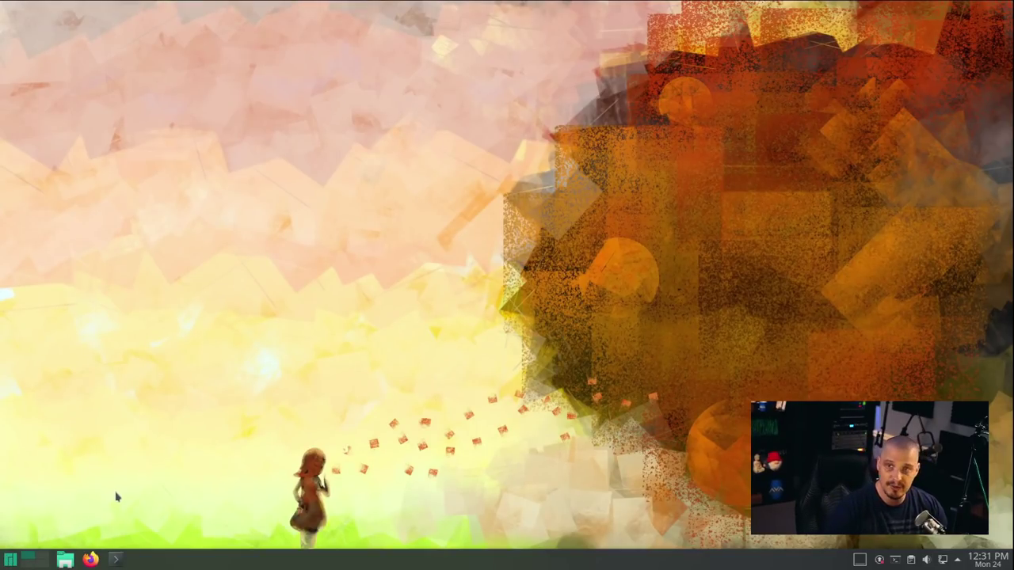
Search for "spectacle" in the KDE Plasma application launcher and start Spectacle.
{"action": "left_click", "coordinate": [10, 560]}
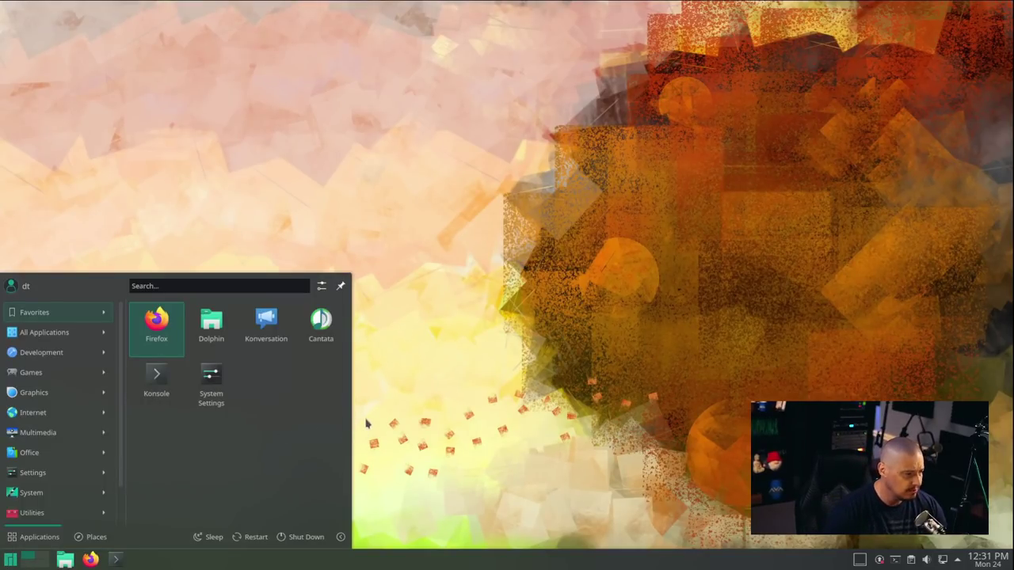
{"action": "type", "text": "specta"}
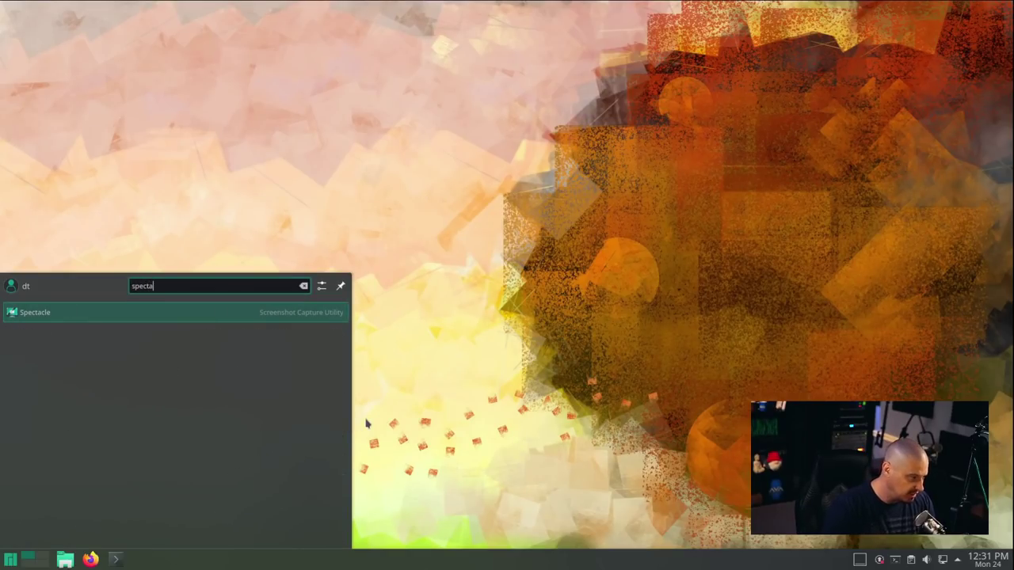
{"action": "type", "text": "cle"}
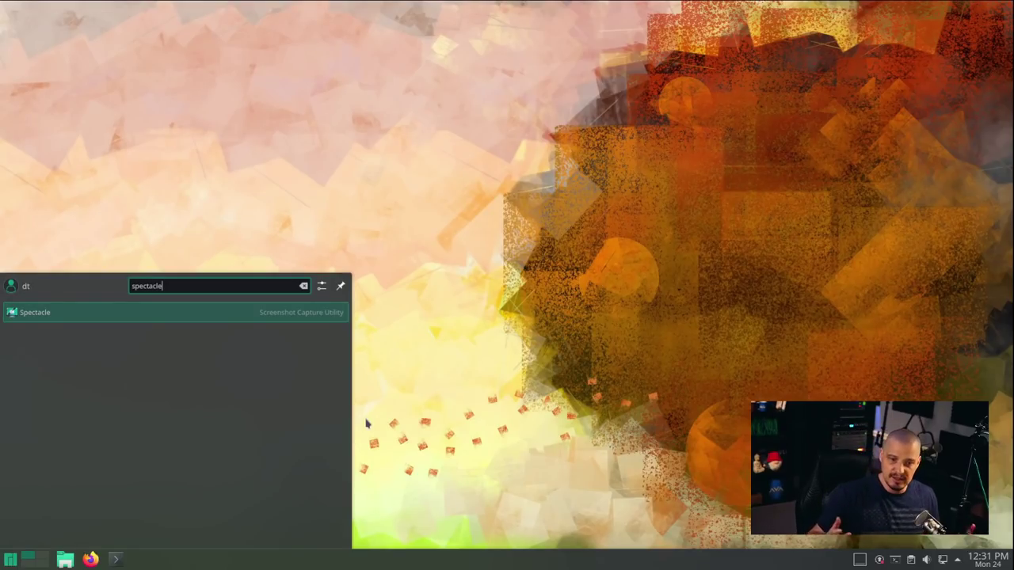
{"action": "key", "text": "Return"}
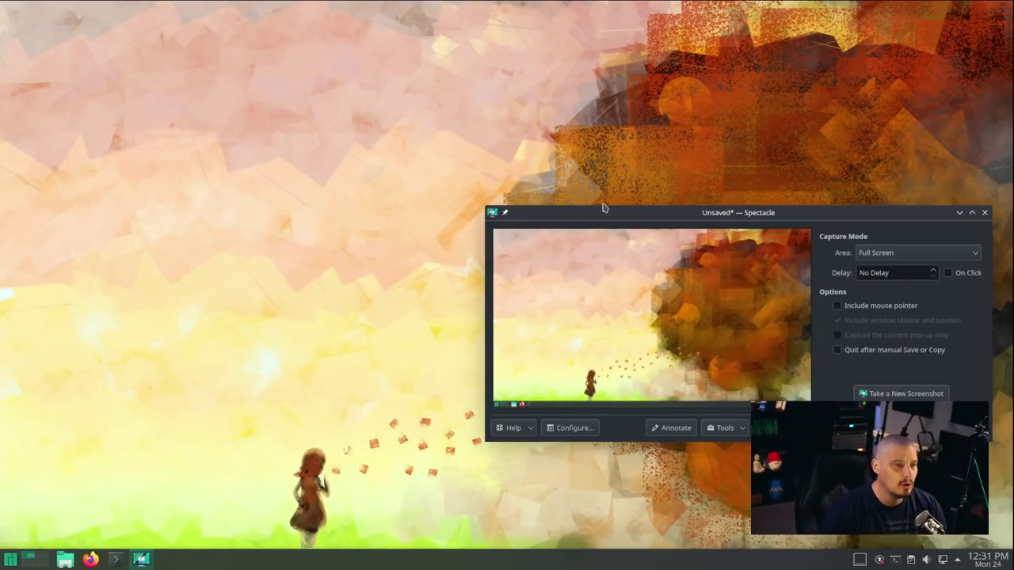
Review the General page of Spectacle's configuration, covering autosave, clipboard and rectangular region options, and close the settings.
{"action": "left_click_drag", "start_coordinate": [733, 213], "coordinate": [325, 108]}
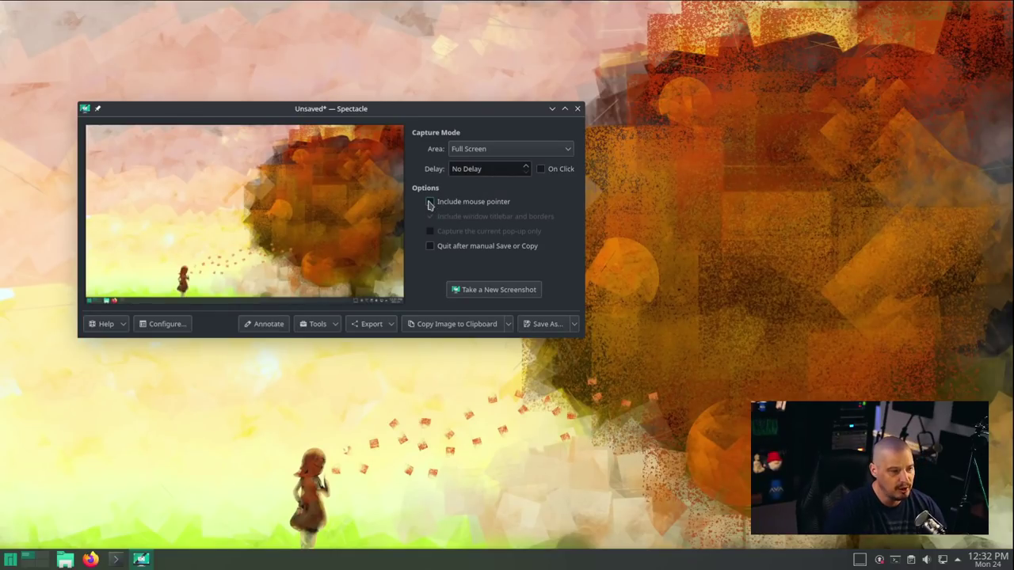
{"action": "left_click", "coordinate": [430, 203]}
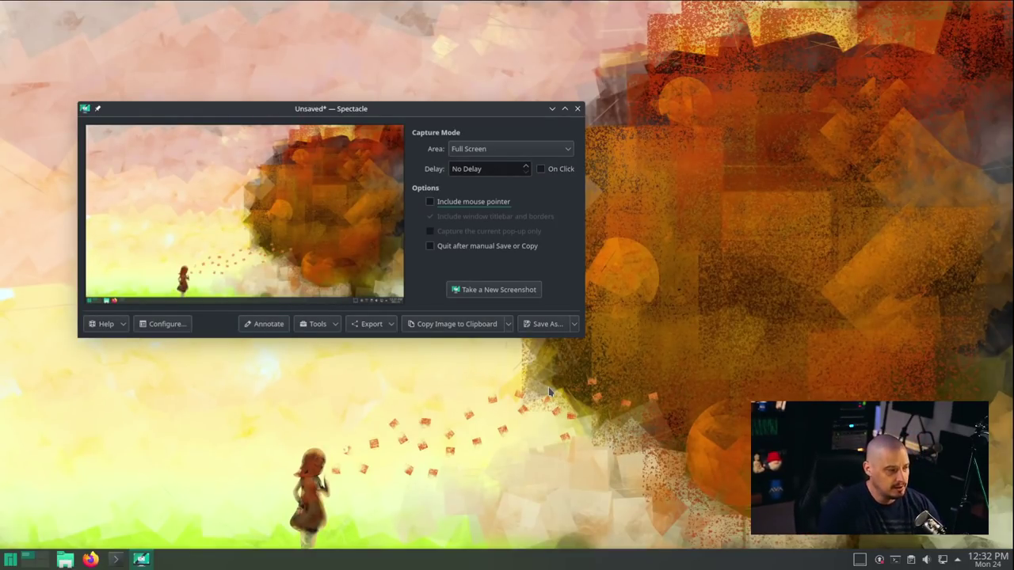
{"action": "left_click", "coordinate": [159, 324]}
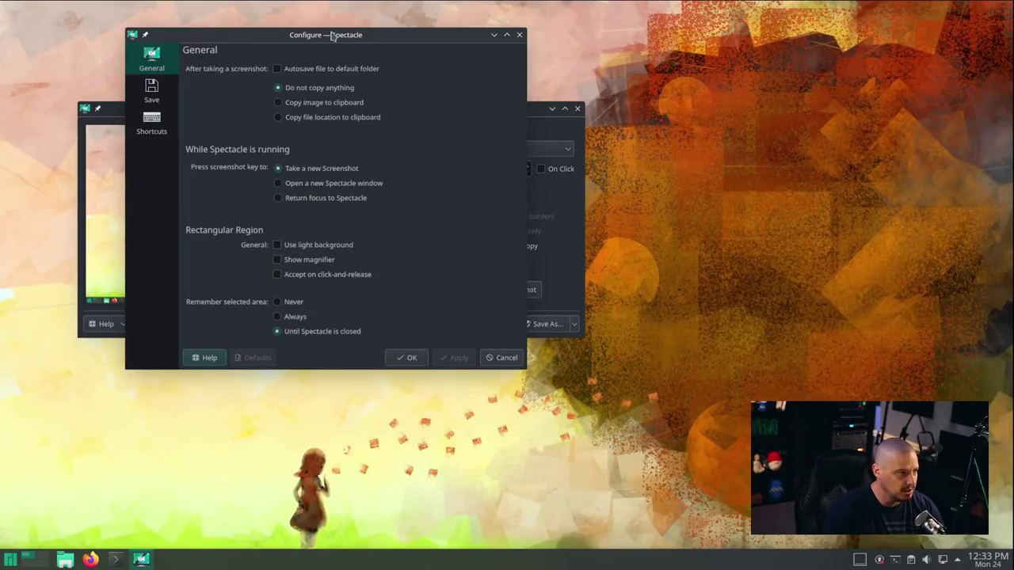
{"action": "left_click_drag", "start_coordinate": [347, 32], "coordinate": [656, 71]}
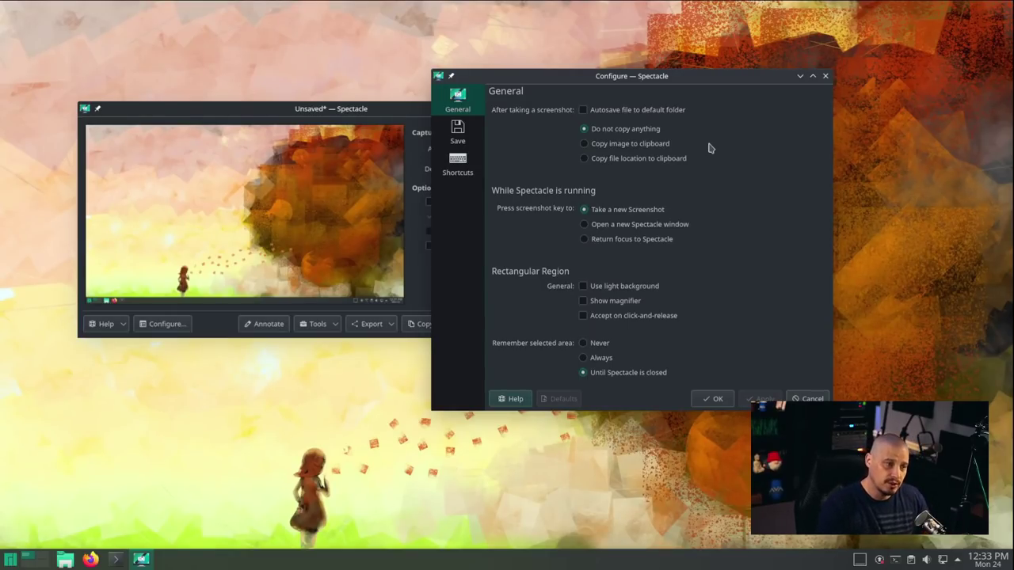
{"action": "left_click_drag", "start_coordinate": [681, 76], "coordinate": [631, 84]}
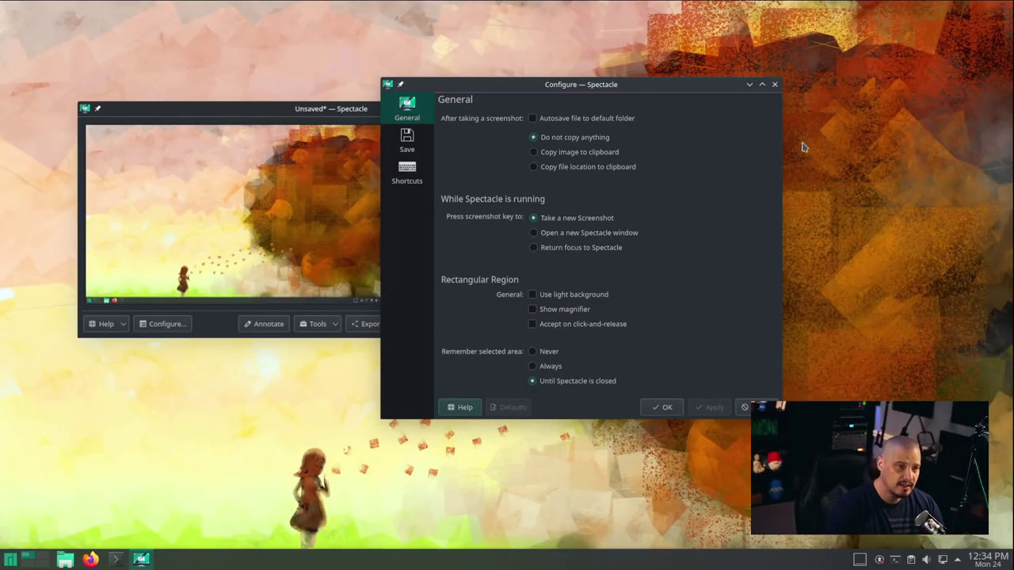
{"action": "left_click", "coordinate": [775, 85]}
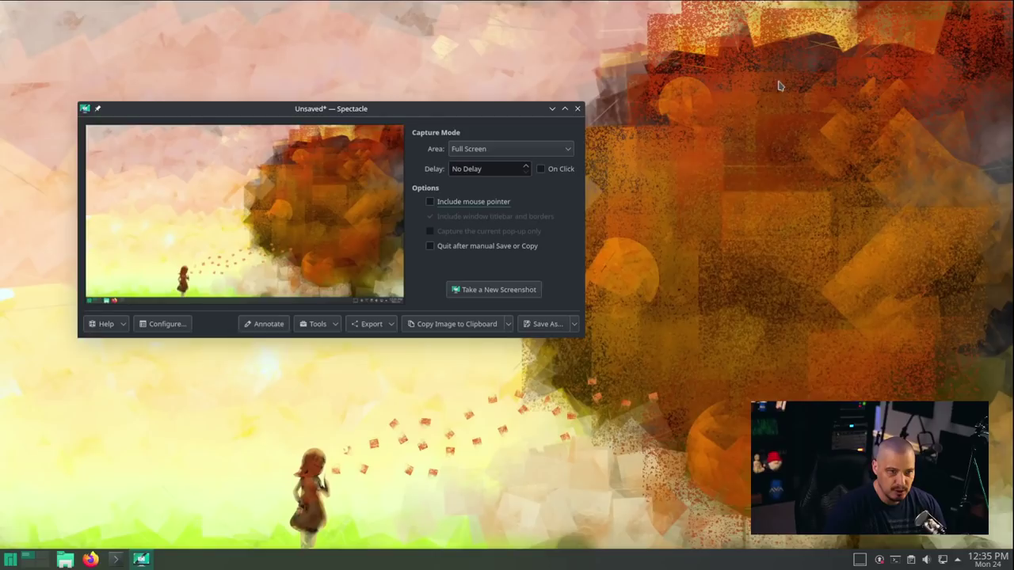
Open the captured desktop image in Spectacle's annotation editor to view its tools, and close Spectacle.
{"action": "left_click", "coordinate": [256, 328]}
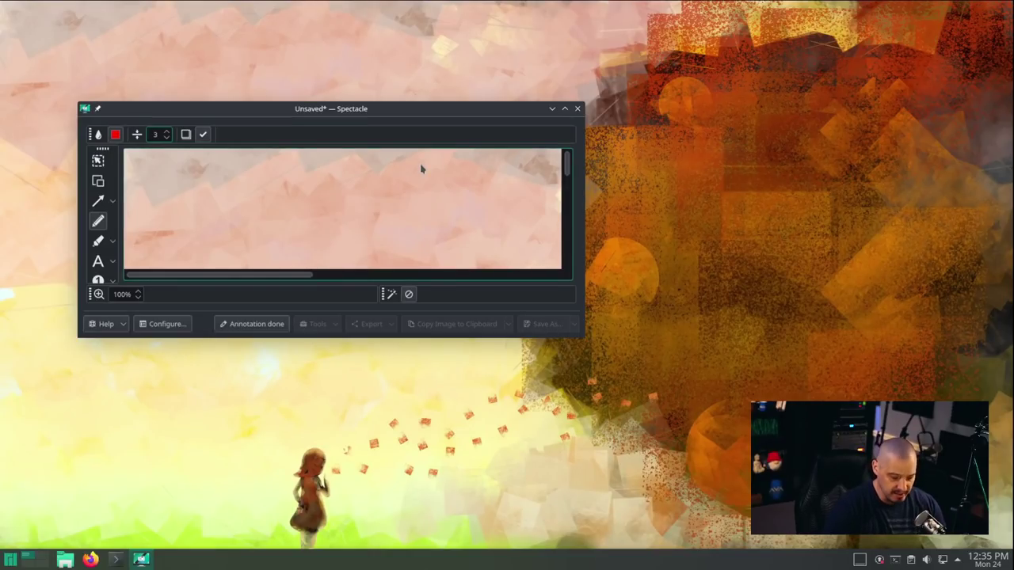
{"action": "key", "text": "Escape"}
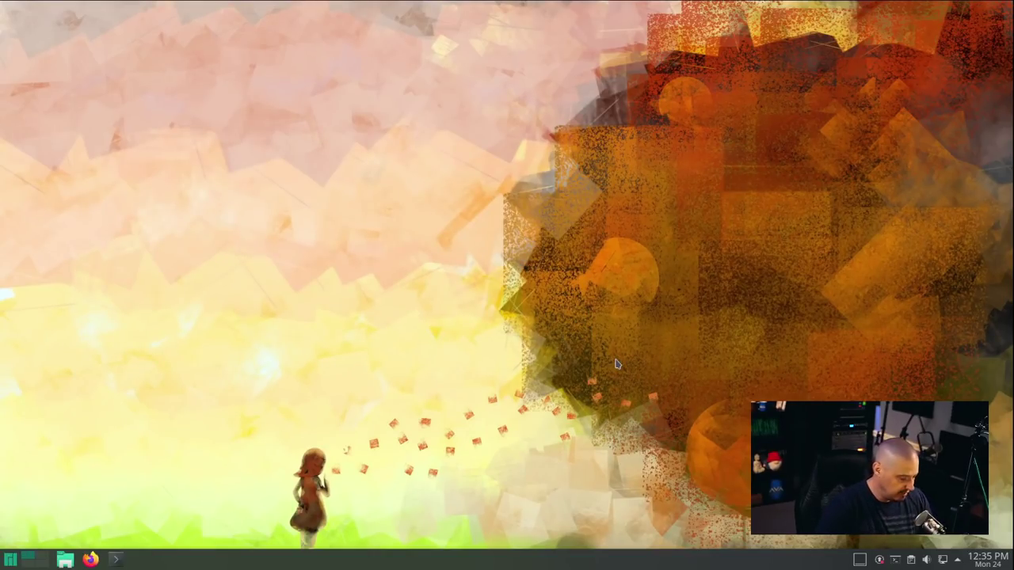
Search for "spectac" in the application launcher and start Spectacle again.
{"action": "key", "text": "super"}
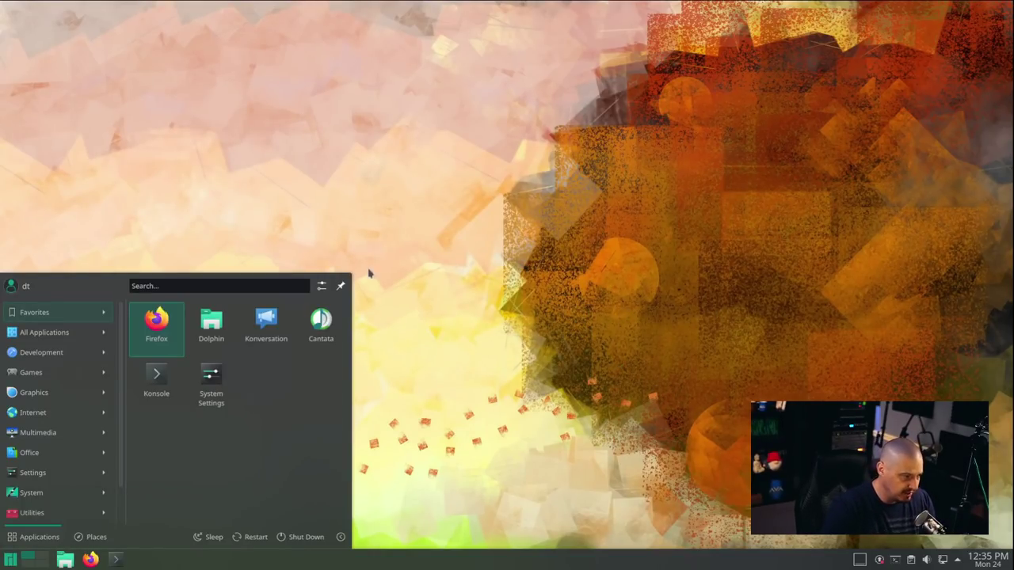
{"action": "type", "text": "spec"}
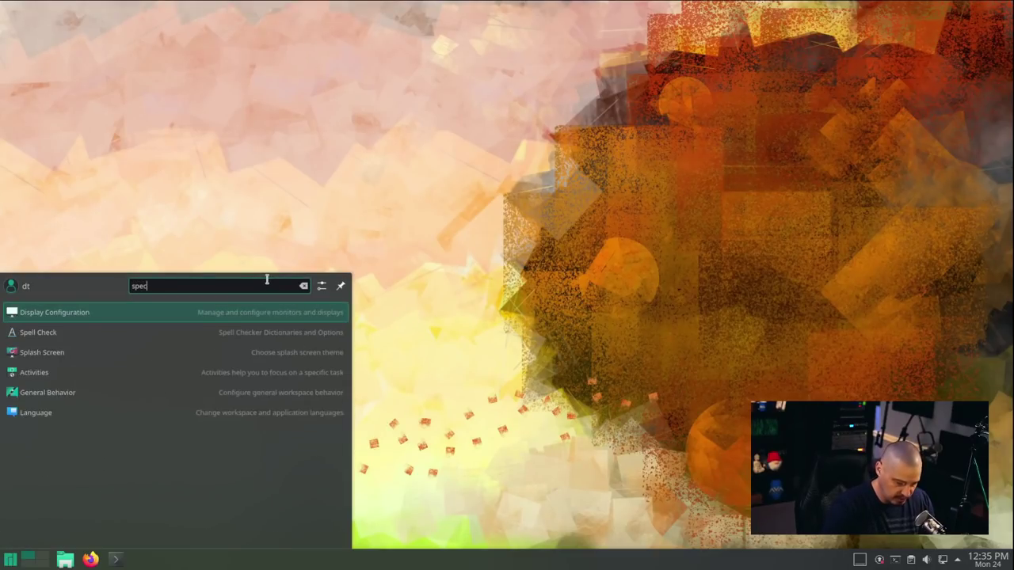
{"action": "type", "text": "tac"}
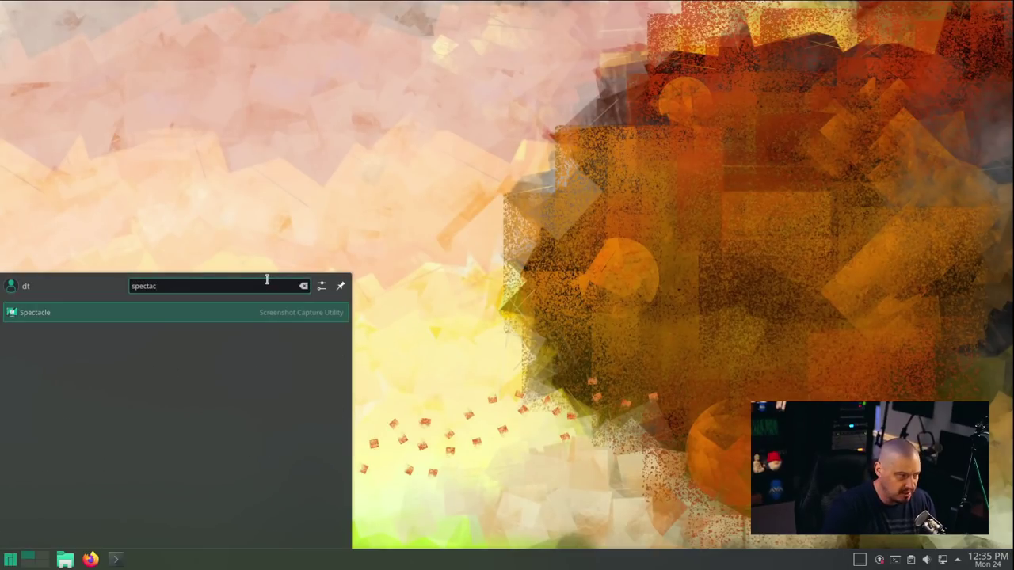
{"action": "left_click", "coordinate": [224, 313]}
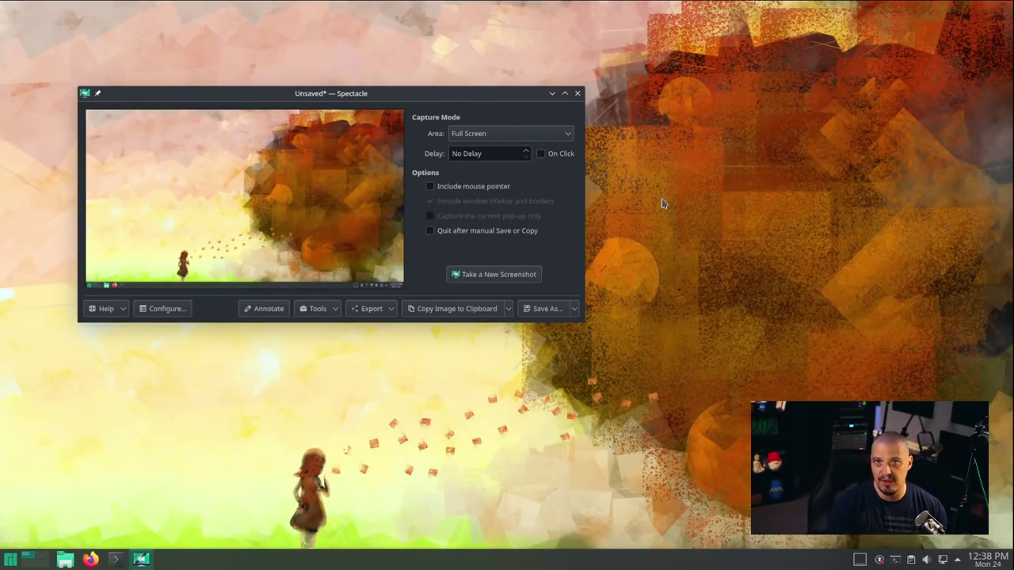
Show Spectacle's available capture area modes, leave Full Screen selected, and close Spectacle.
{"action": "left_click", "coordinate": [536, 133]}
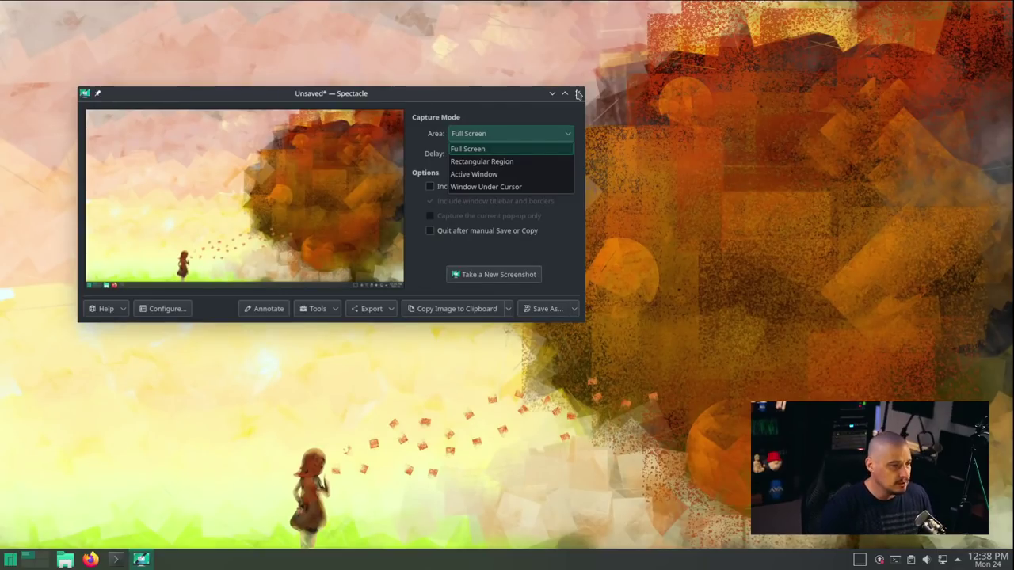
{"action": "left_click", "coordinate": [579, 94]}
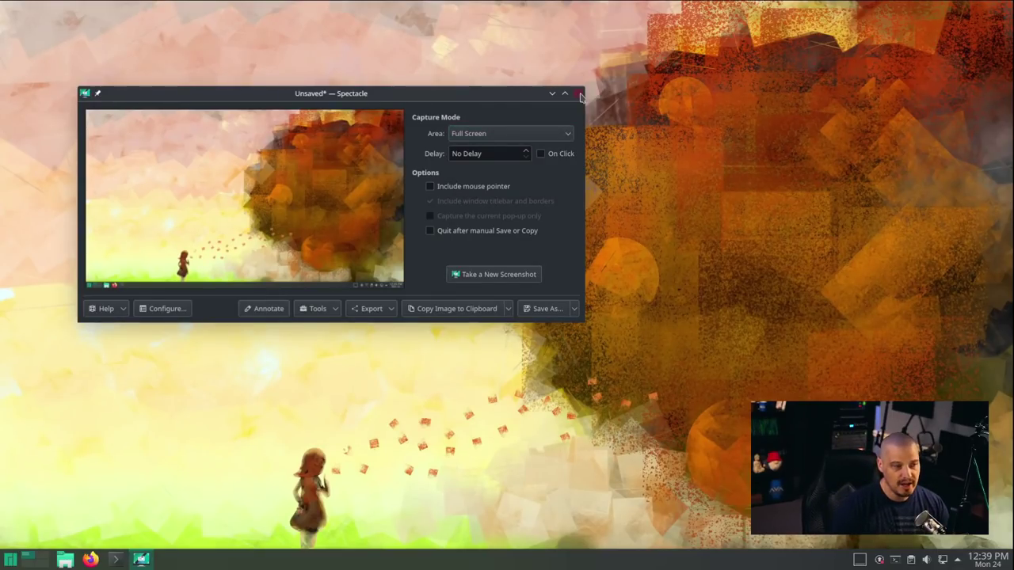
{"action": "left_click", "coordinate": [578, 94]}
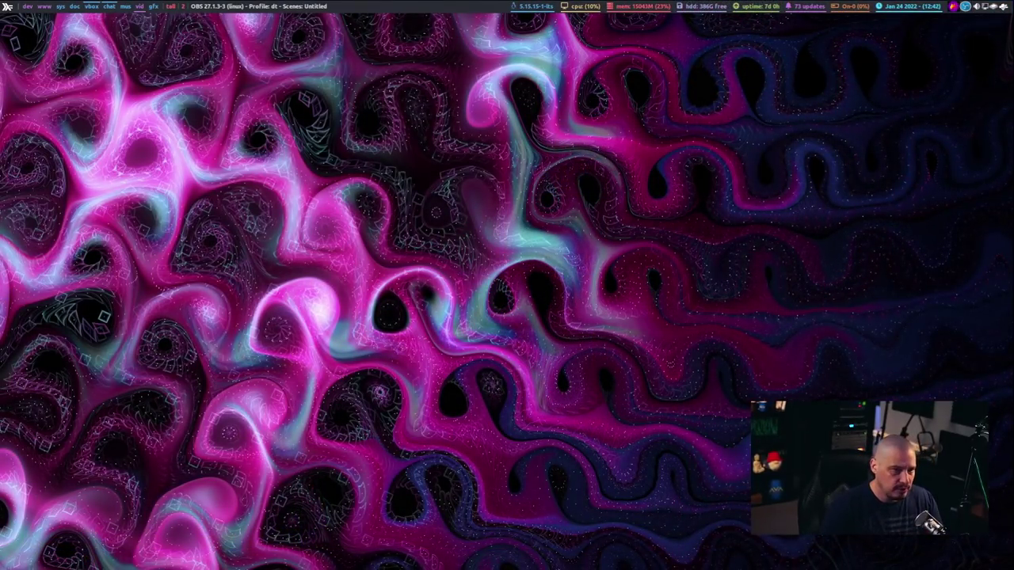
{"action": "key", "text": "super+1"}
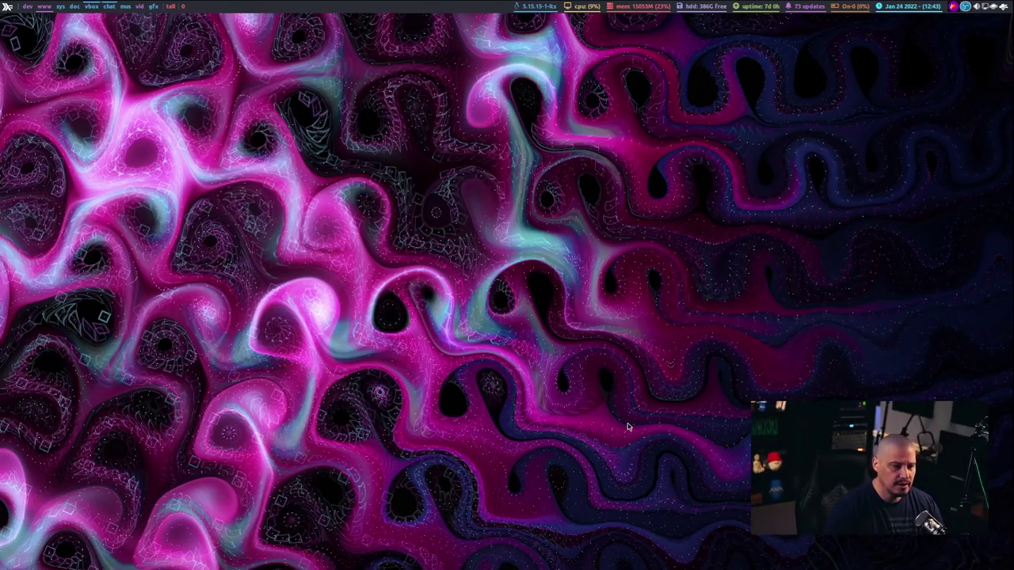
{"action": "key", "text": "super+Return"}
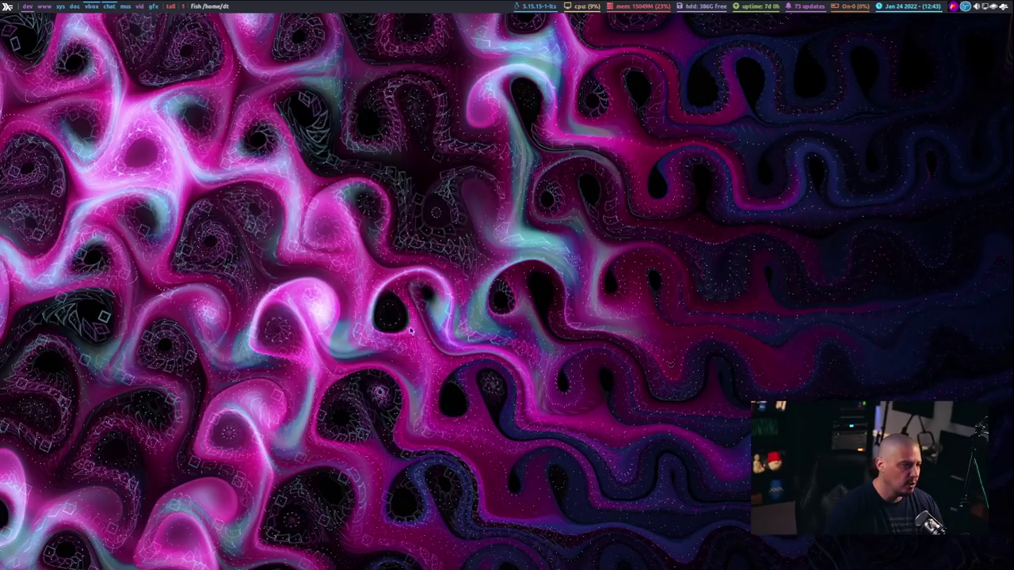
{"action": "key", "text": "super+shift+c"}
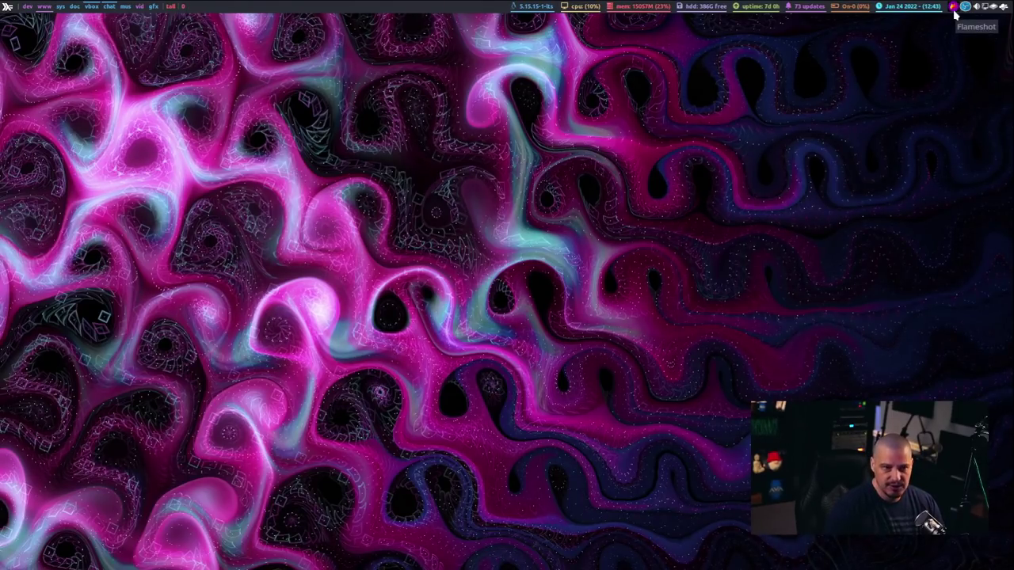
Open Flameshot's configuration, examine its Interface, Filename Editor and General settings, and close the window.
{"action": "right_click", "coordinate": [955, 9]}
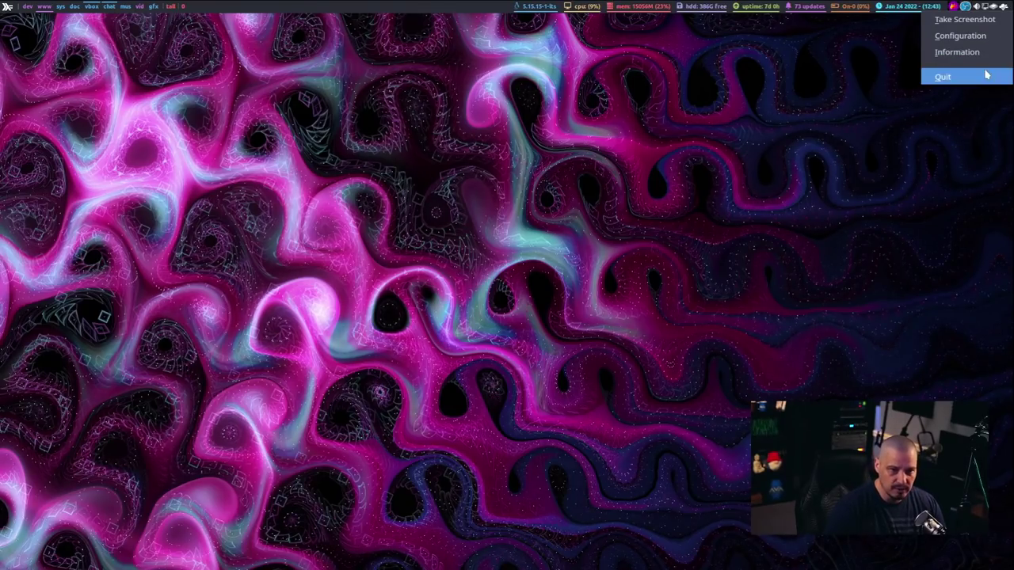
{"action": "left_click", "coordinate": [985, 37]}
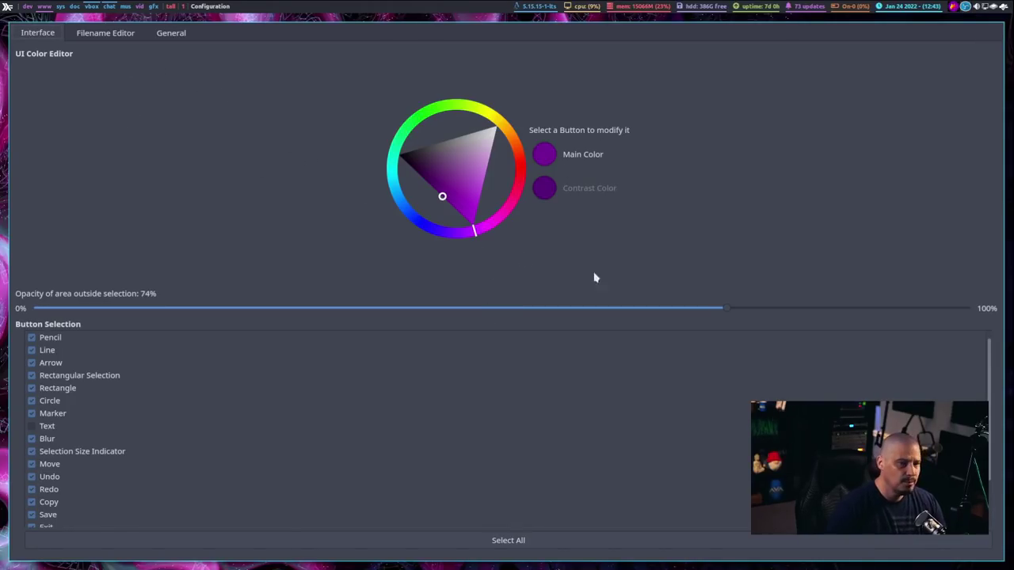
{"action": "left_click_drag", "start_coordinate": [1003, 561], "coordinate": [574, 349]}
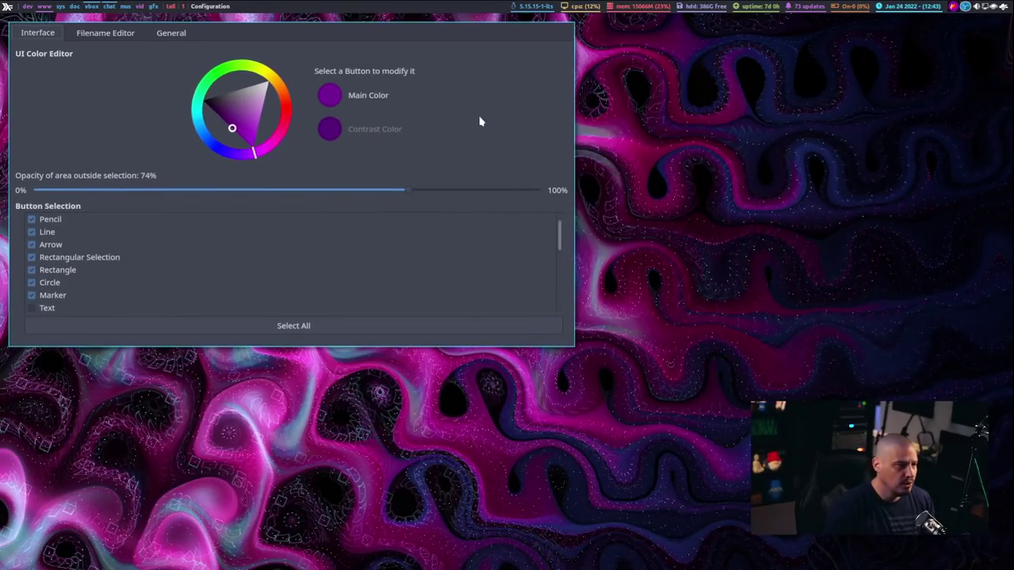
{"action": "left_click_drag", "start_coordinate": [480, 120], "coordinate": [577, 156]}
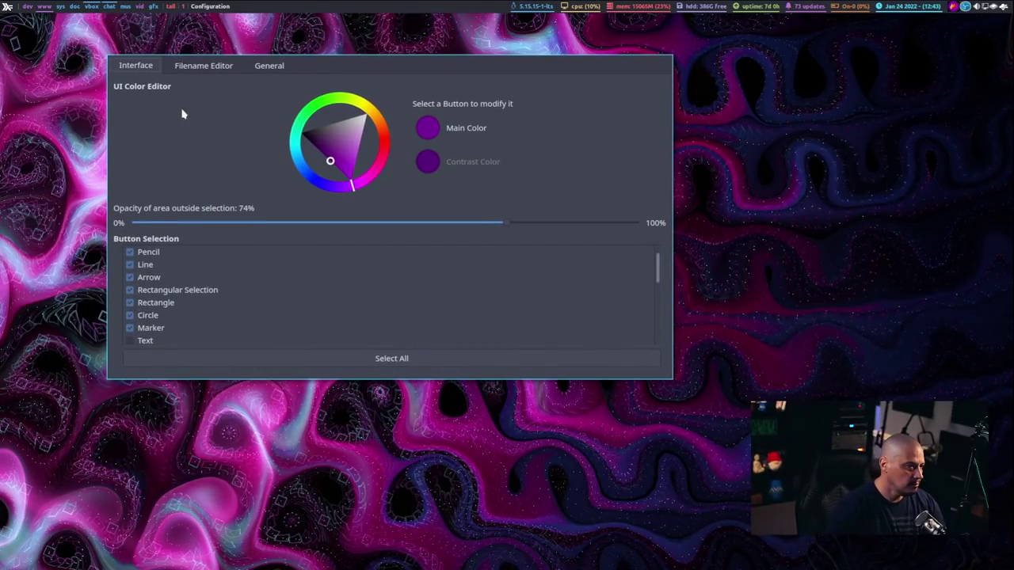
{"action": "left_click", "coordinate": [130, 69]}
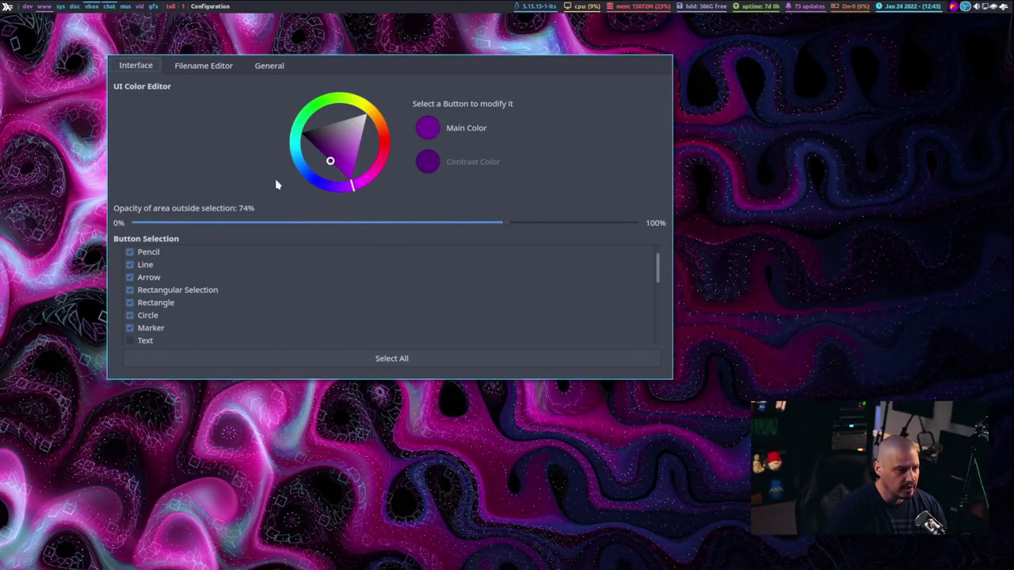
{"action": "left_click", "coordinate": [204, 70]}
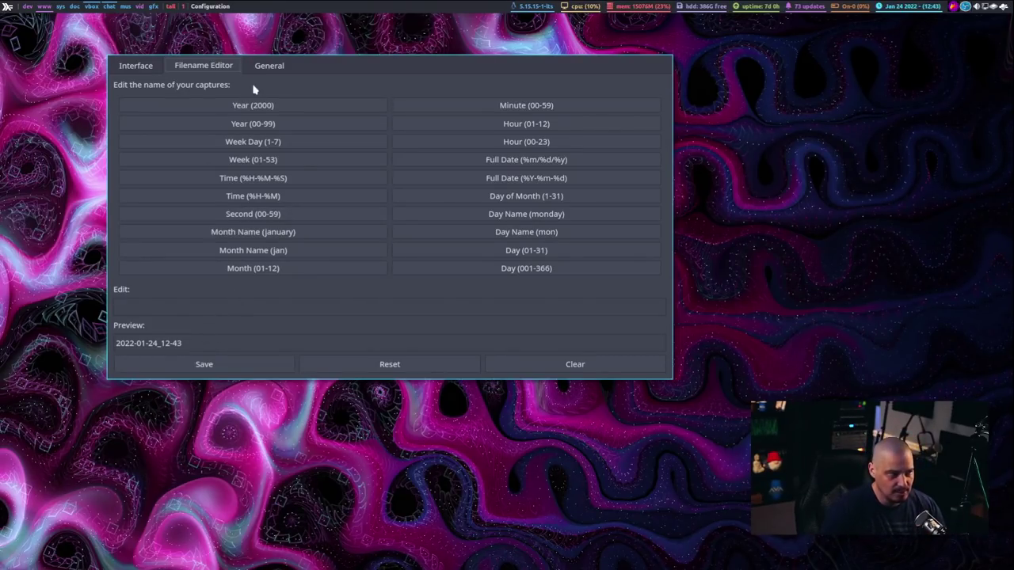
{"action": "left_click", "coordinate": [265, 64]}
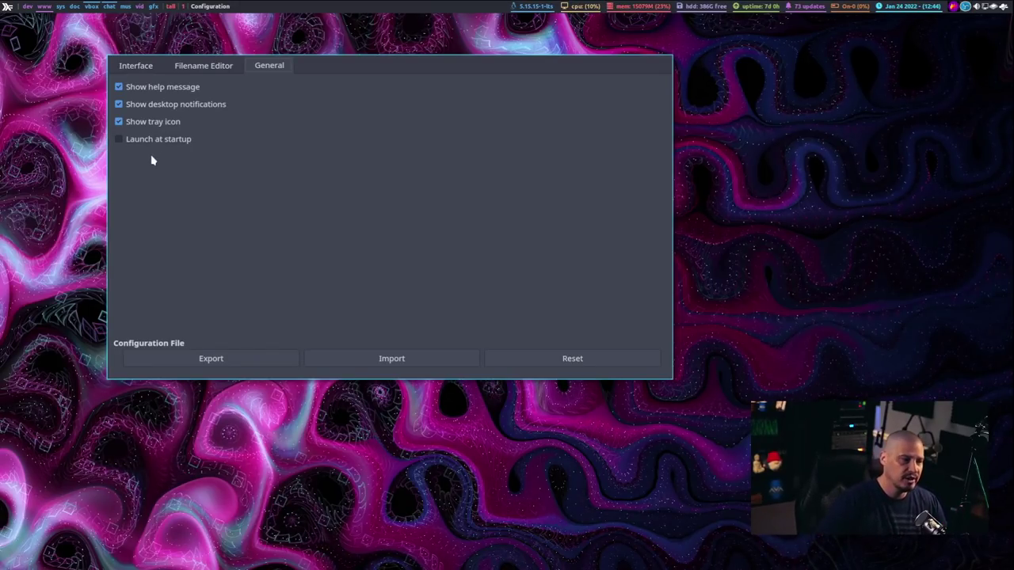
{"action": "key", "text": "Escape"}
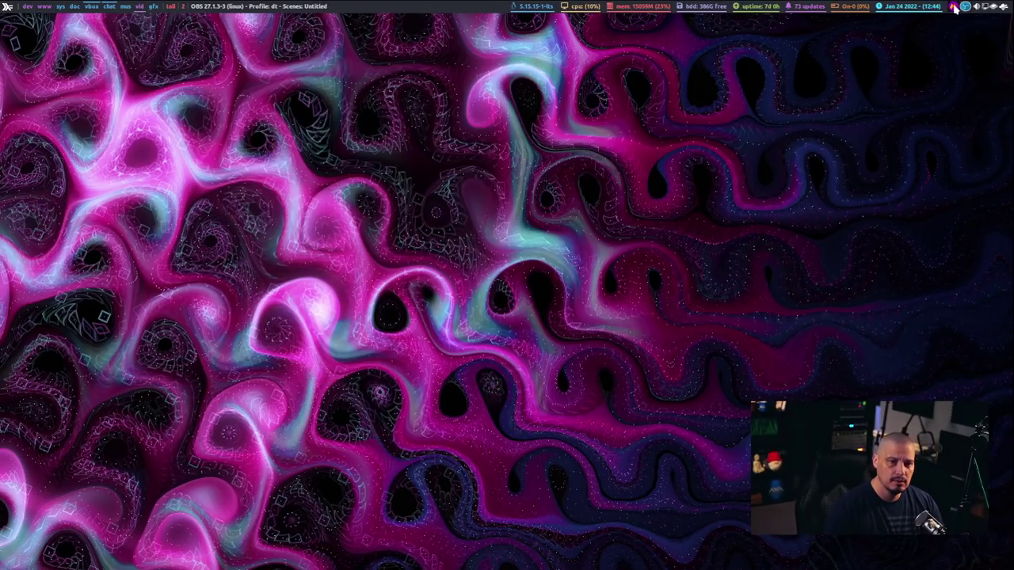
Capture a region of about 680 by 180 px in the desktop's upper-left corner with Flameshot and copy it to the clipboard.
{"action": "left_click", "coordinate": [955, 7]}
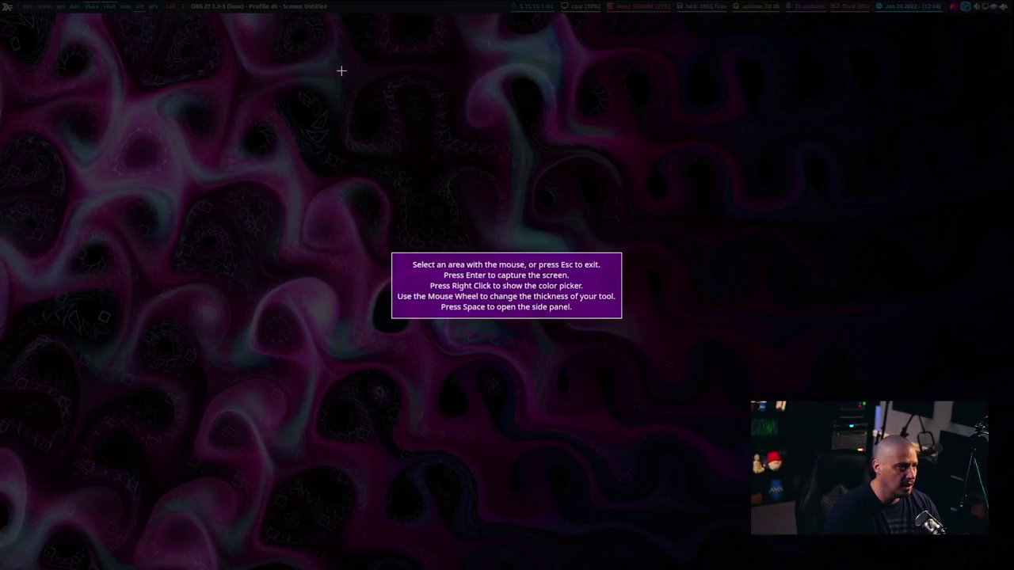
{"action": "scroll", "coordinate": [331, 85], "scroll_direction": "up", "scroll_amount": 2}
{"action": "left_click_drag", "start_coordinate": [345, 88], "coordinate": [0, 0]}
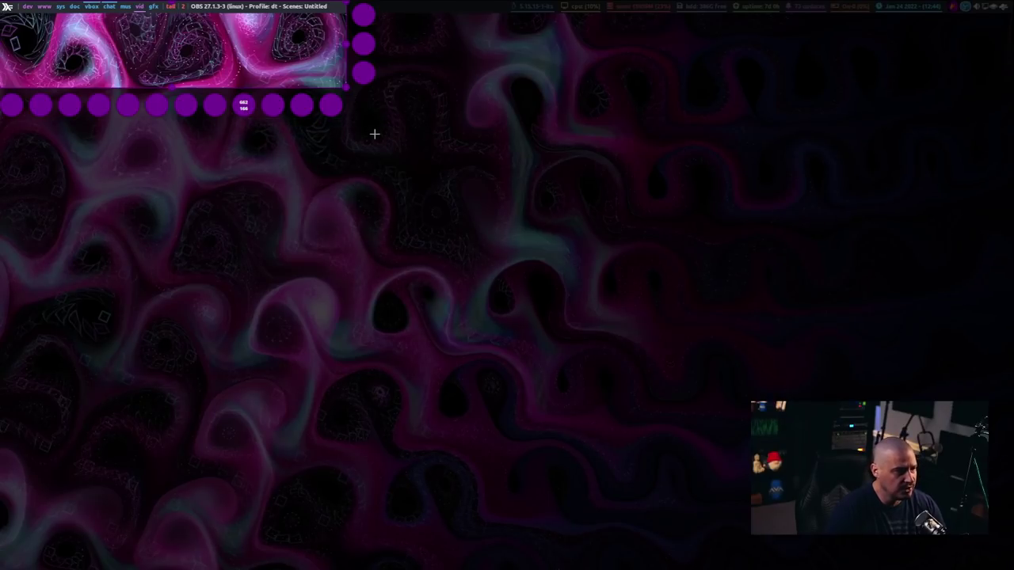
{"action": "left_click_drag", "start_coordinate": [346, 92], "coordinate": [359, 96]}
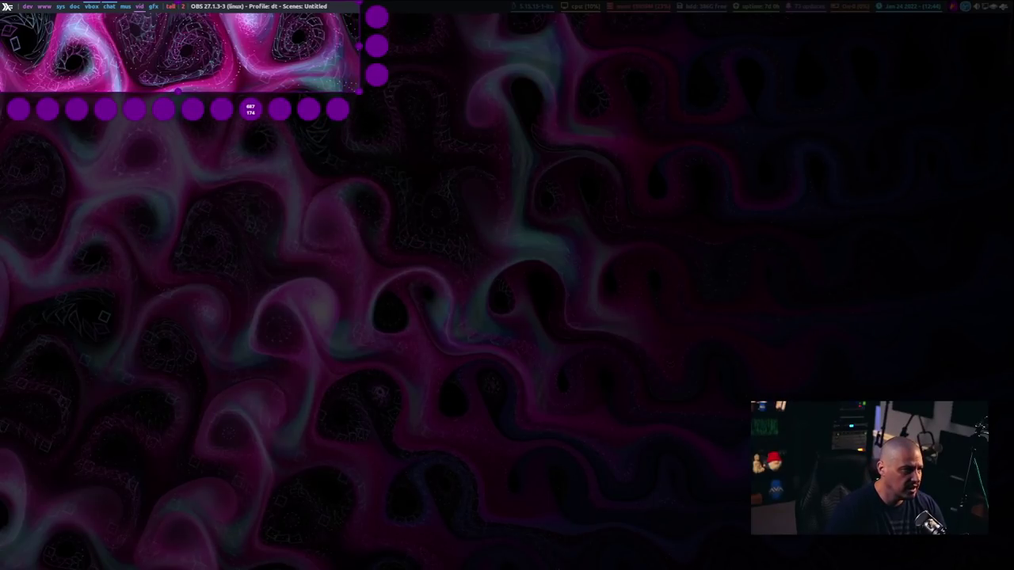
{"action": "left_click_drag", "start_coordinate": [3, 95], "coordinate": [2, 95]}
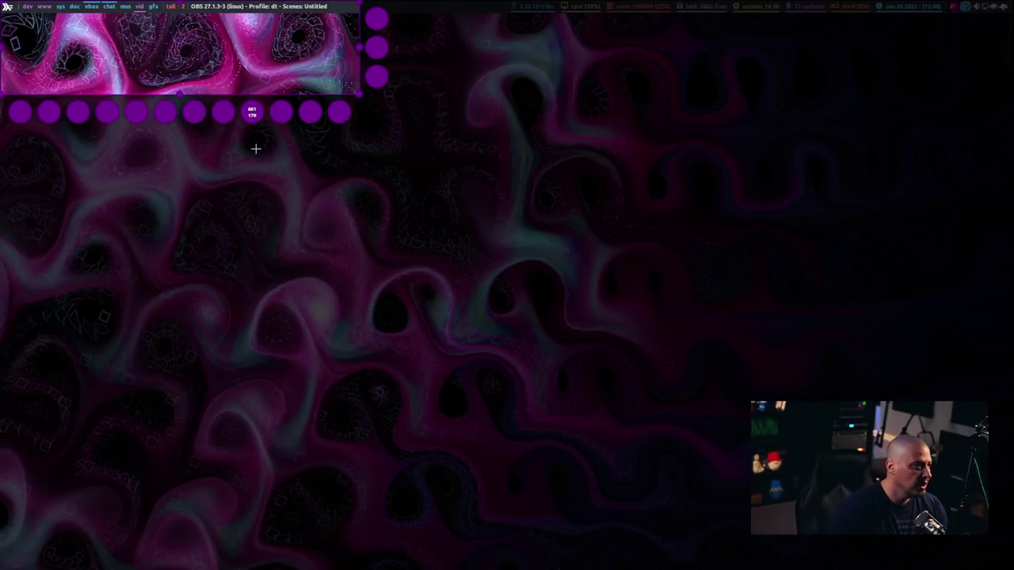
{"action": "key", "text": "ctrl+c"}
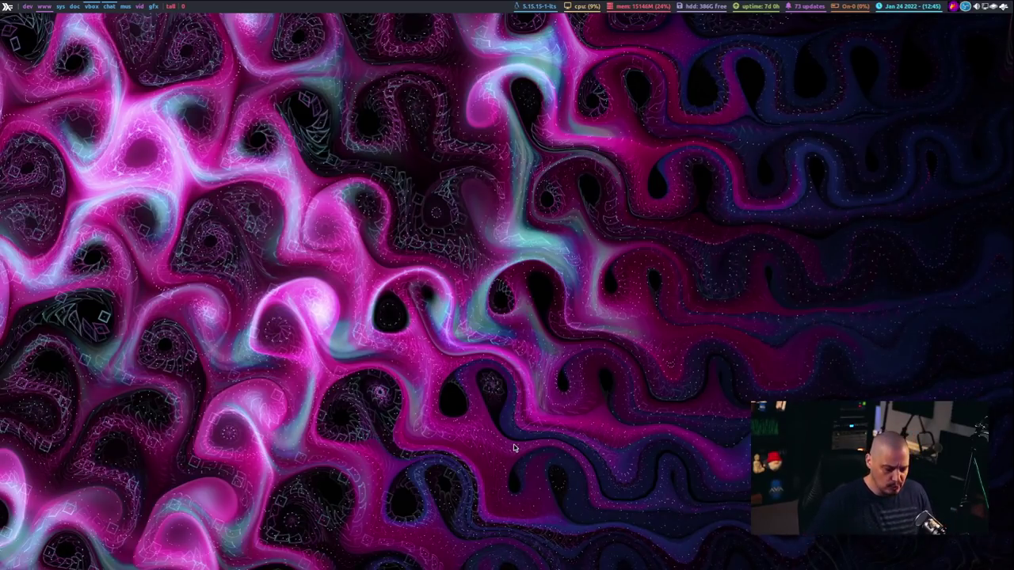
Launch GIMP from the run prompt and paste the copied screenshot as a new image.
{"action": "key", "text": "super+shift+Return"}
{"action": "type", "text": "gimp"}
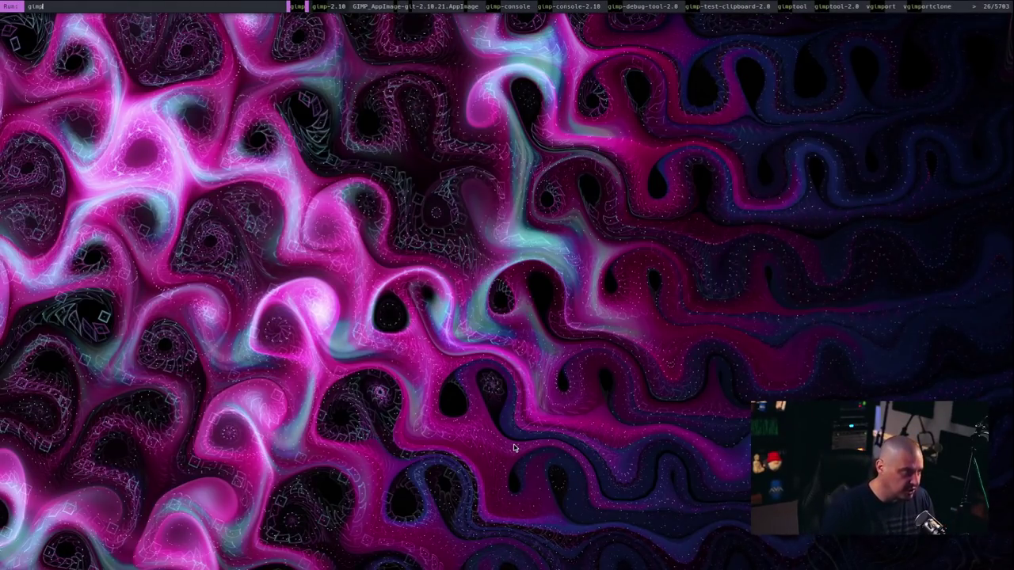
{"action": "key", "text": "Return"}
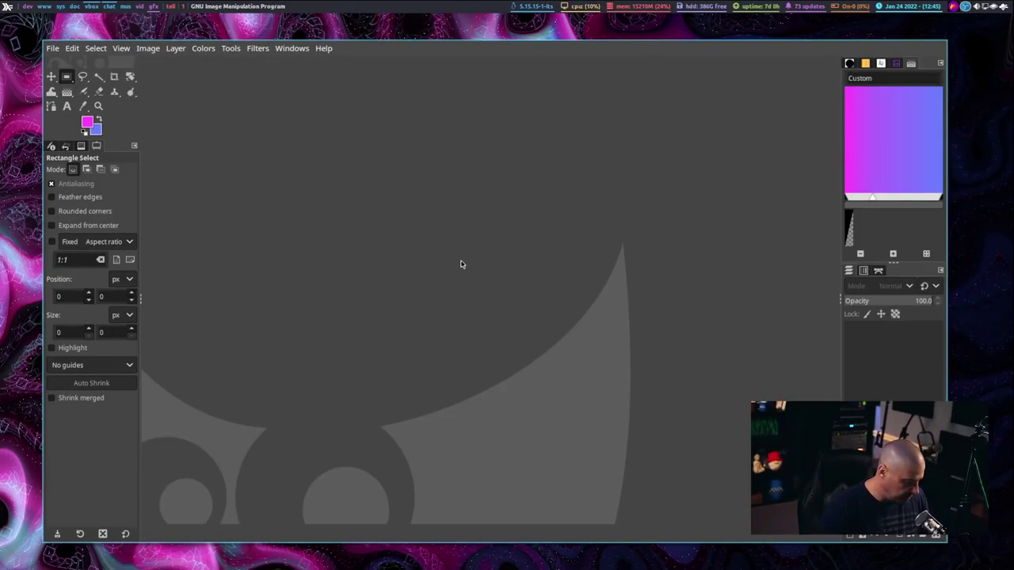
{"action": "key", "text": "shift+ctrl+v"}
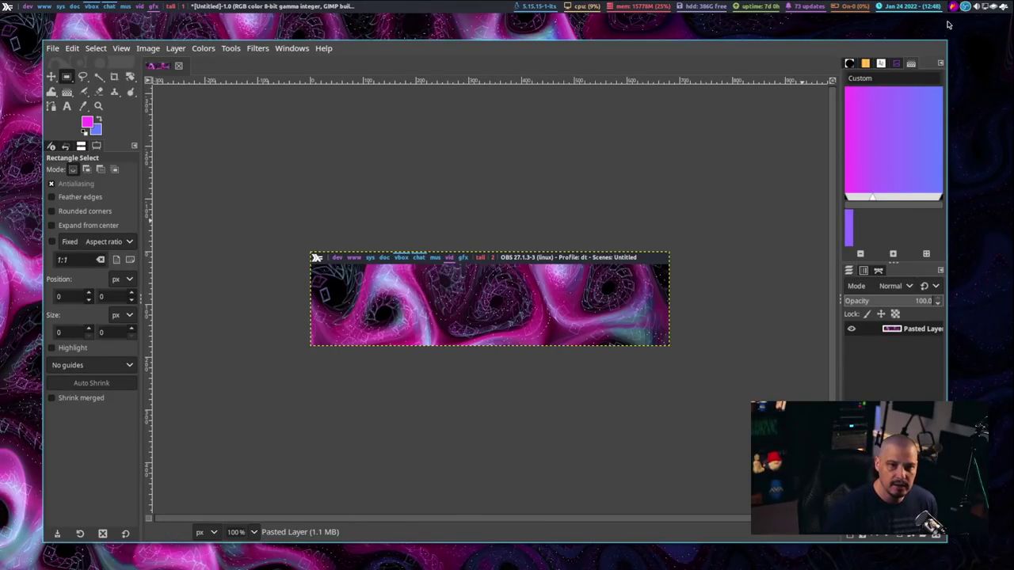
Capture a region of about 840 by 320 px around the pasted image with Flameshot and save it in Pictures under the suggested name.
{"action": "key", "text": "Print"}
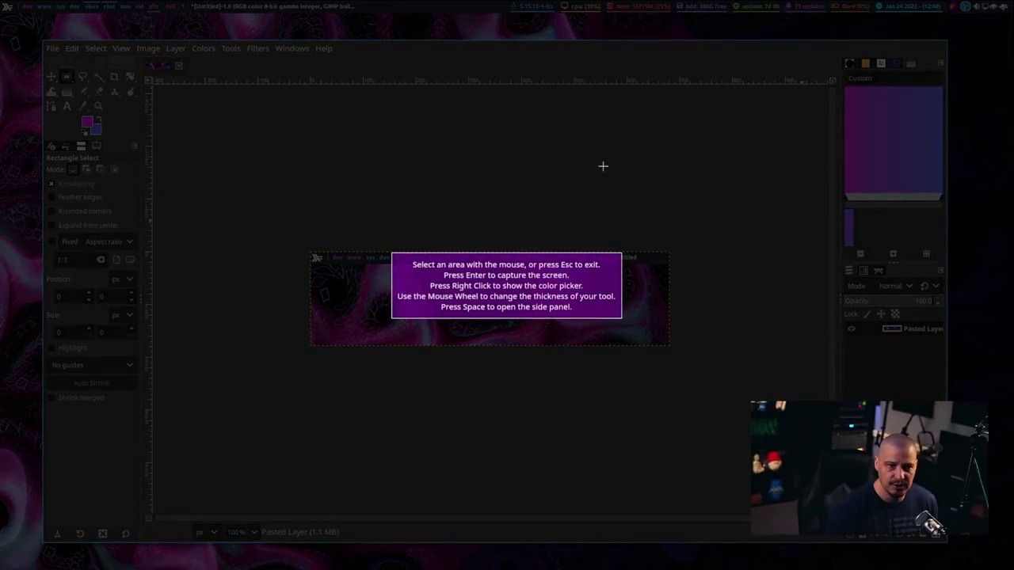
{"action": "left_click_drag", "start_coordinate": [279, 220], "coordinate": [719, 386]}
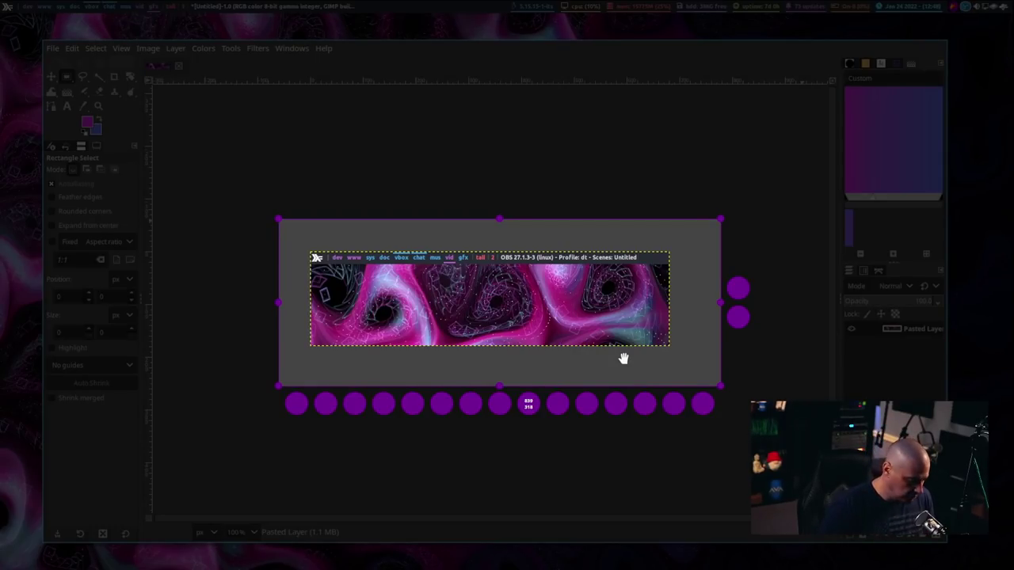
{"action": "key", "text": "ctrl+s"}
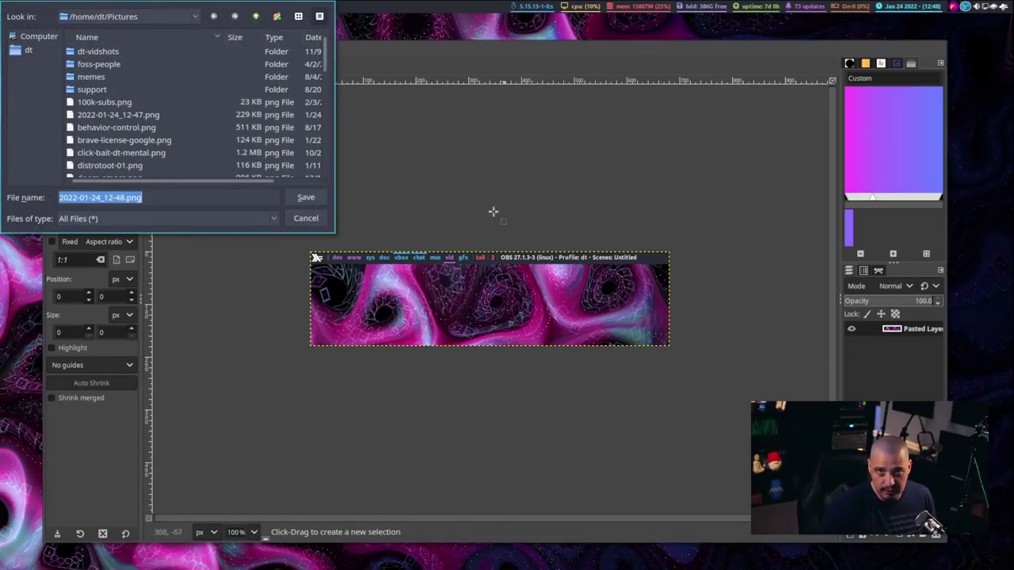
{"action": "left_click", "coordinate": [308, 198]}
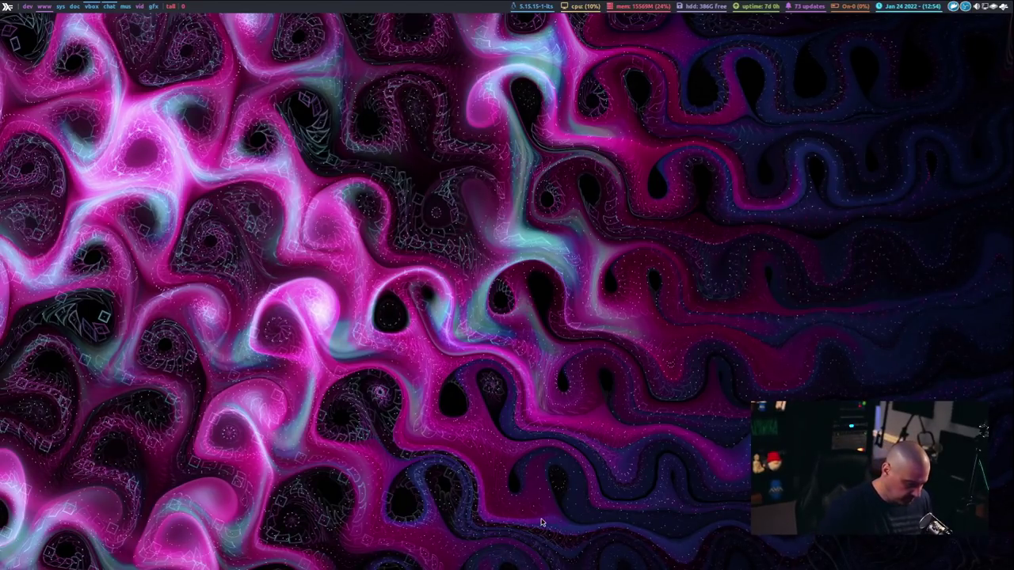
Open a terminal window and enlarge its text by seven zoom increments.
{"action": "key", "text": "super+Return"}
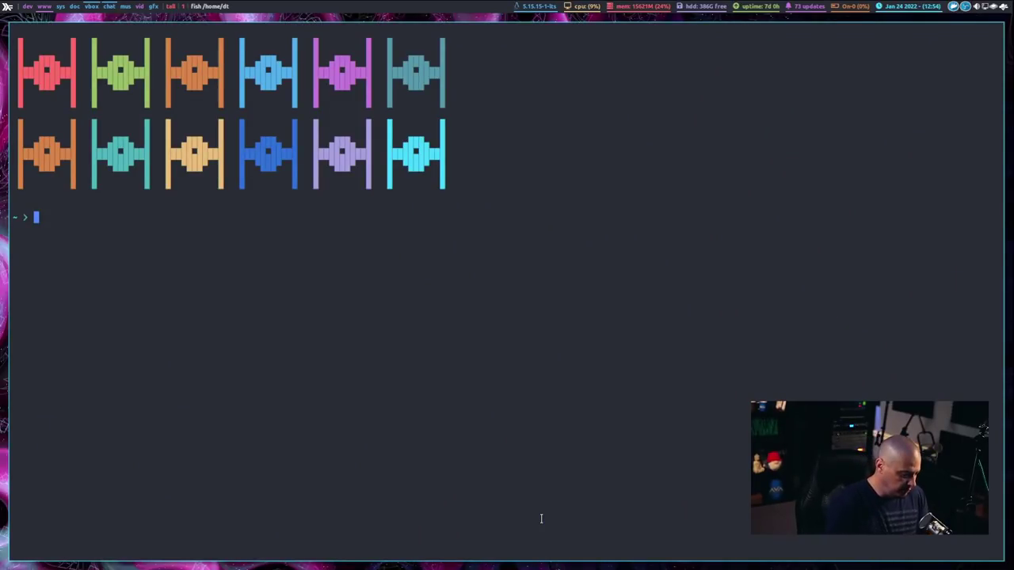
{"action": "key", "text": "ctrl+equal"}
{"action": "key", "text": "ctrl+equal"}
{"action": "key", "text": "ctrl+equal"}
{"action": "key", "text": "ctrl+equal"}
{"action": "key", "text": "ctrl+equal"}
{"action": "key", "text": "ctrl+equal"}
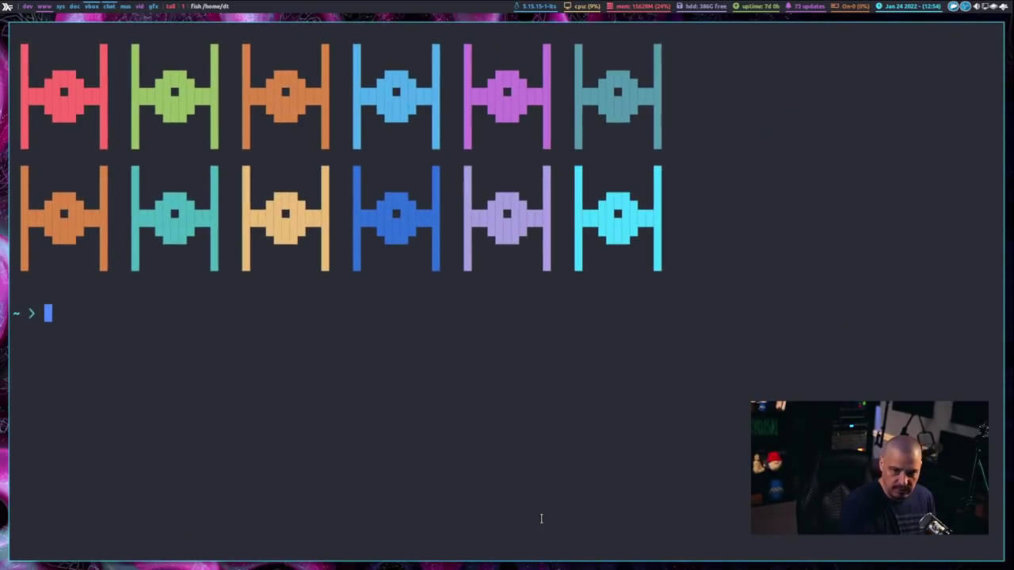
{"action": "key", "text": "ctrl+equal"}
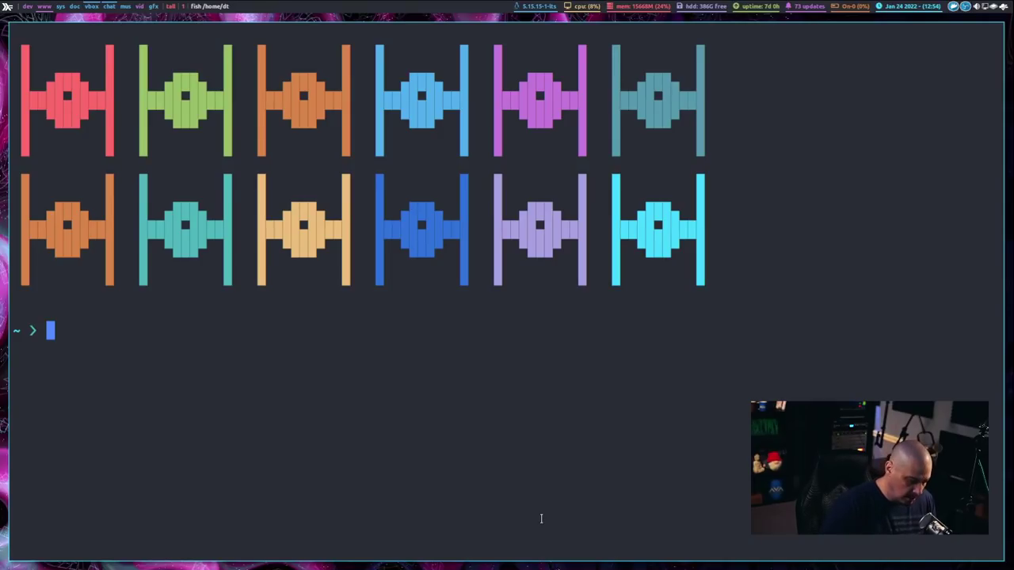
Run "flameshot gui" in the terminal, postpone the Flameshot update, and exit the capture overlay without selecting an area.
{"action": "type", "text": "flameshot"}
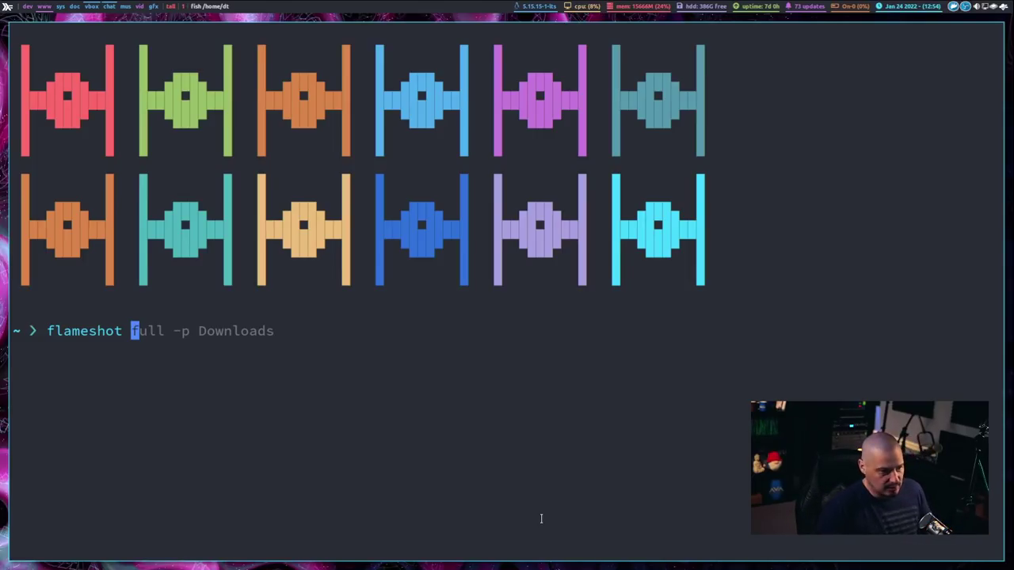
{"action": "type", "text": "gui"}
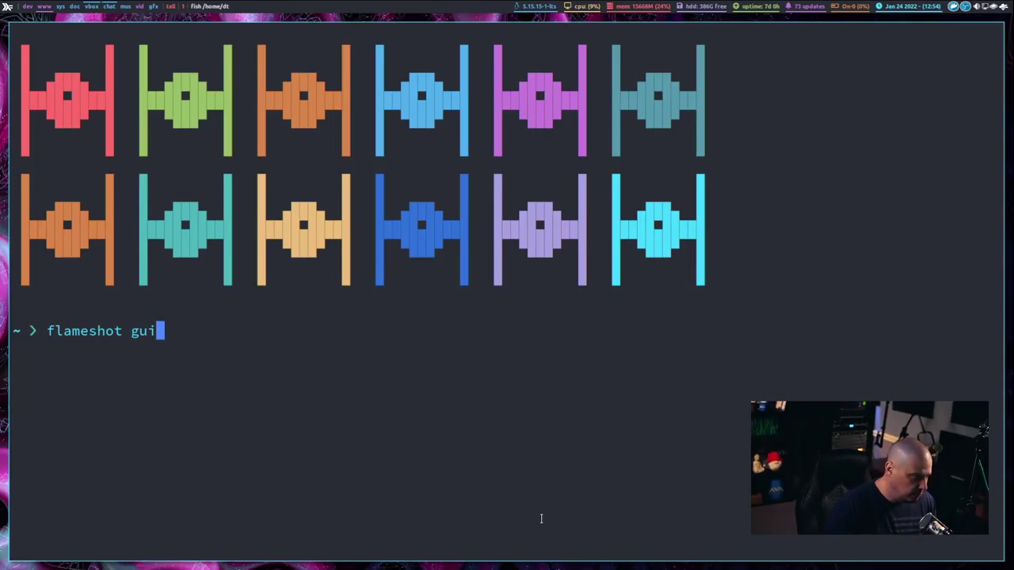
{"action": "key", "text": "Return"}
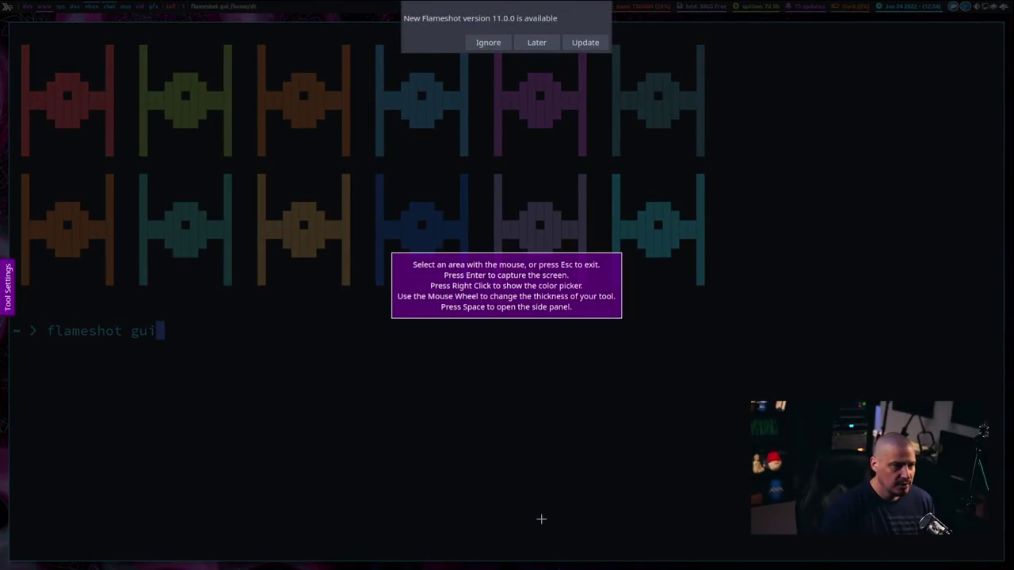
{"action": "left_click", "coordinate": [537, 42]}
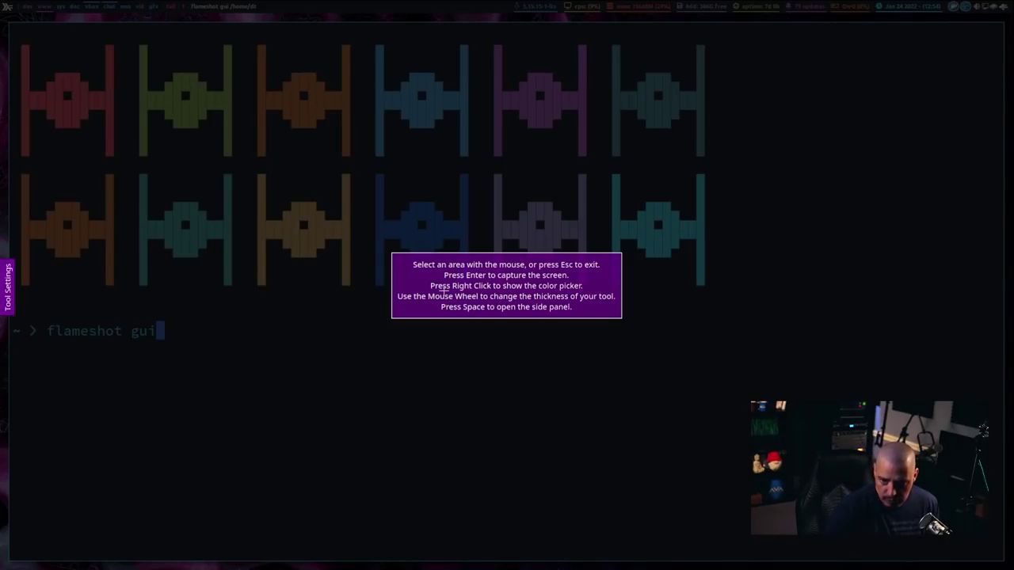
{"action": "key", "text": "Escape"}
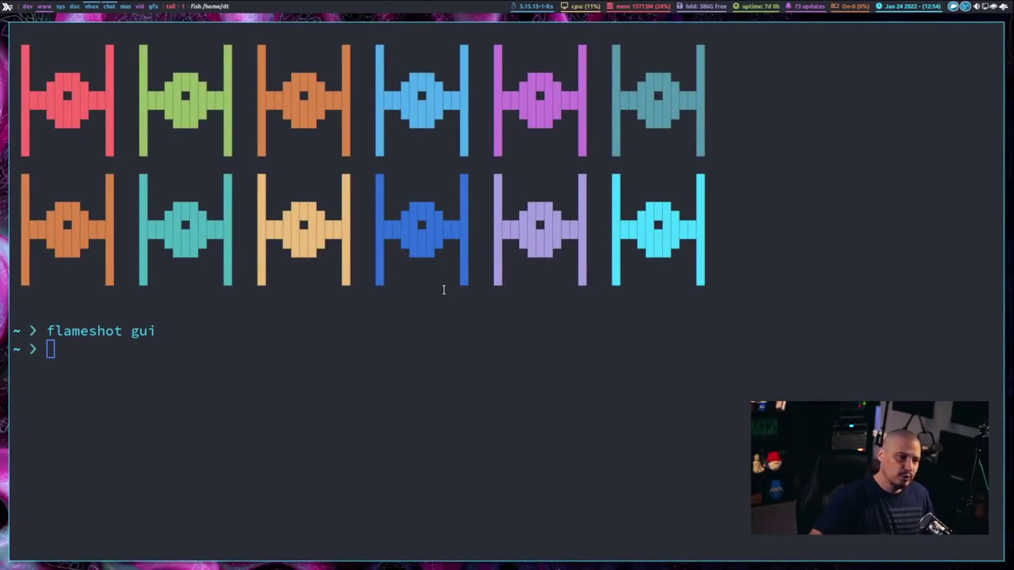
Run "flameshot full -p Downloads" to save a full capture of all monitors into the Downloads folder.
{"action": "type", "text": "flameshot"}
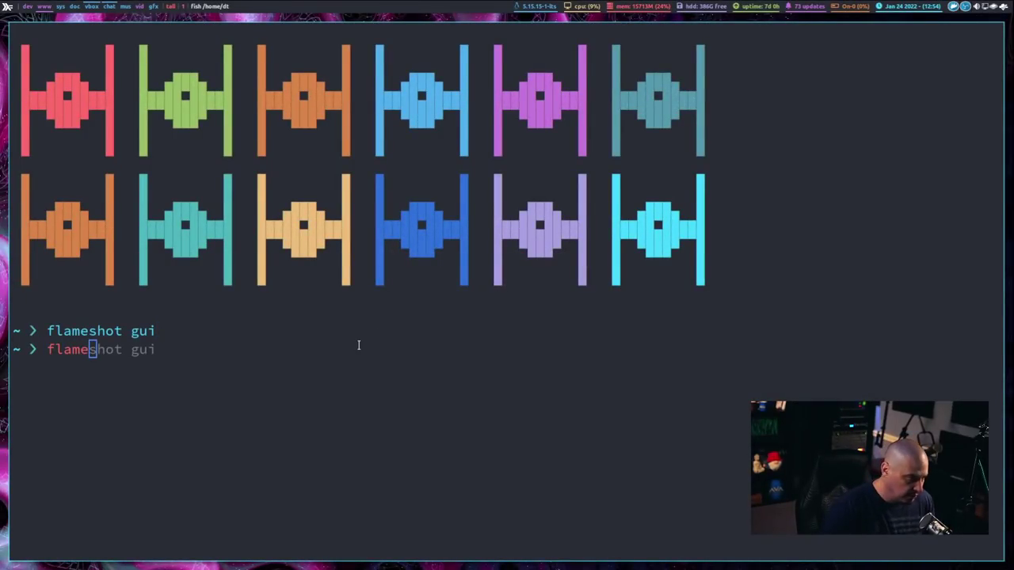
{"action": "type", "text": " ful"}
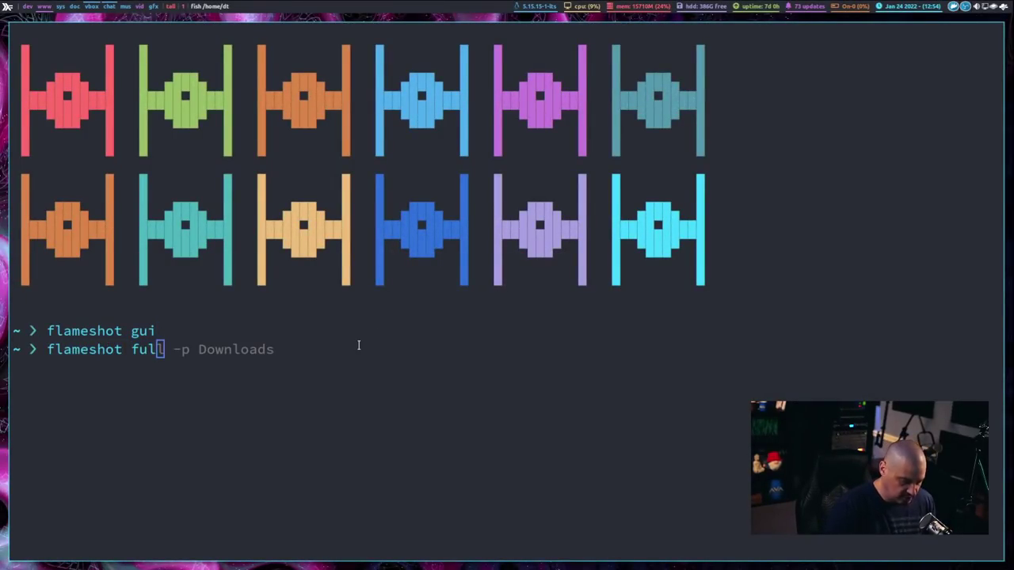
{"action": "type", "text": "l -p "}
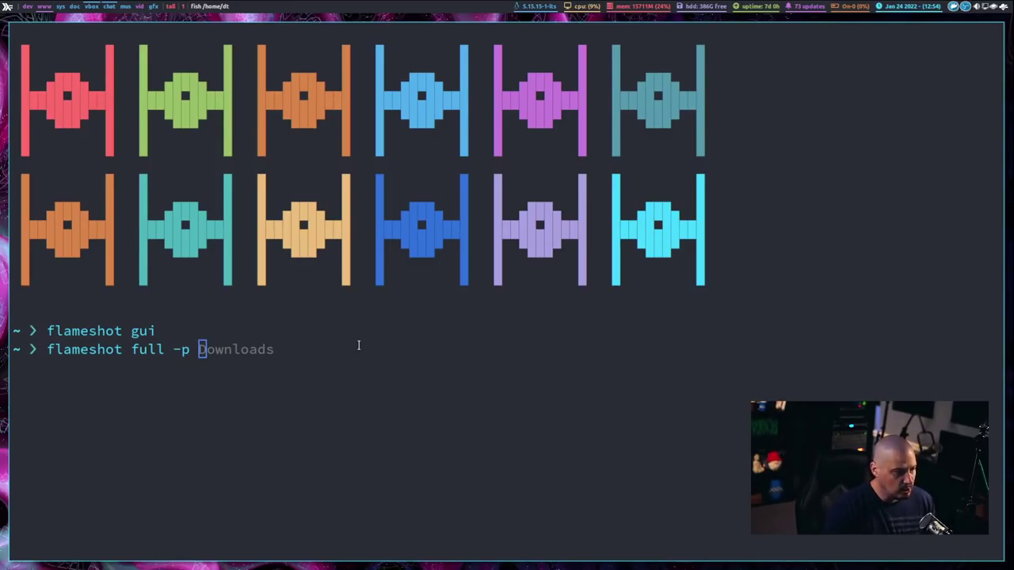
{"action": "type", "text": "D"}
{"action": "type", "text": "owne"}
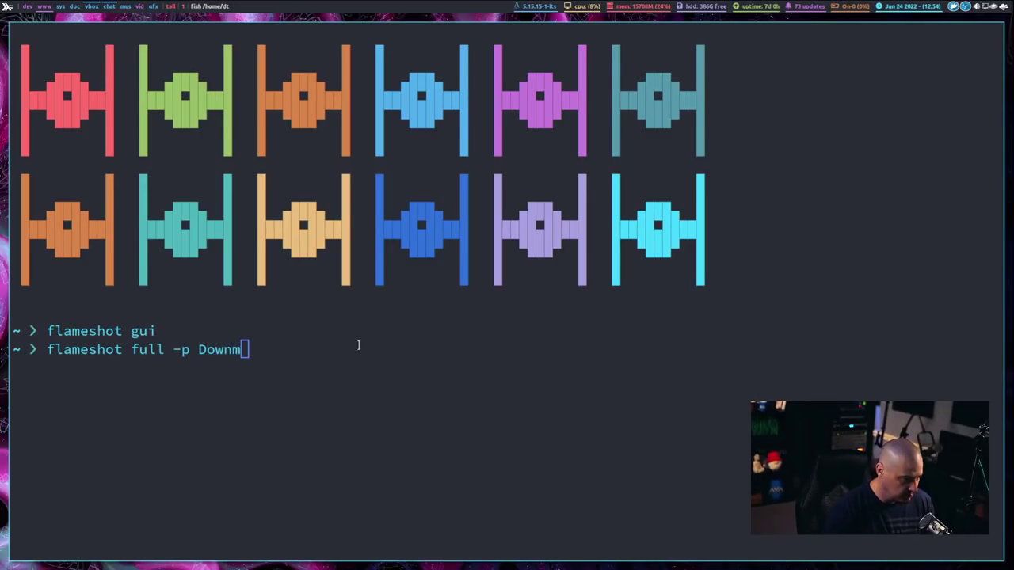
{"action": "key", "text": "BackSpace"}
{"action": "type", "text": "lo"}
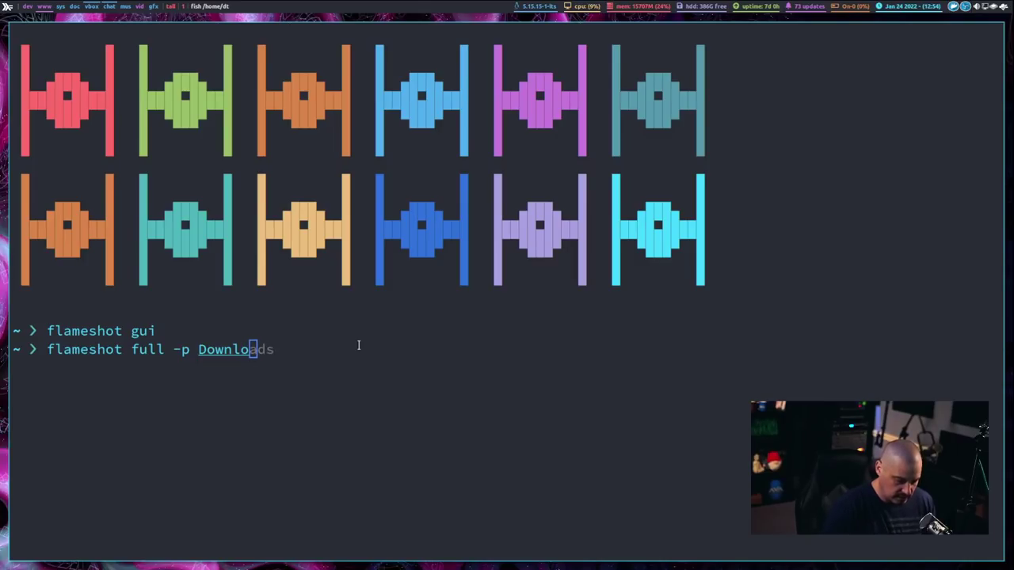
{"action": "key", "text": "Right"}
{"action": "key", "text": "Return"}
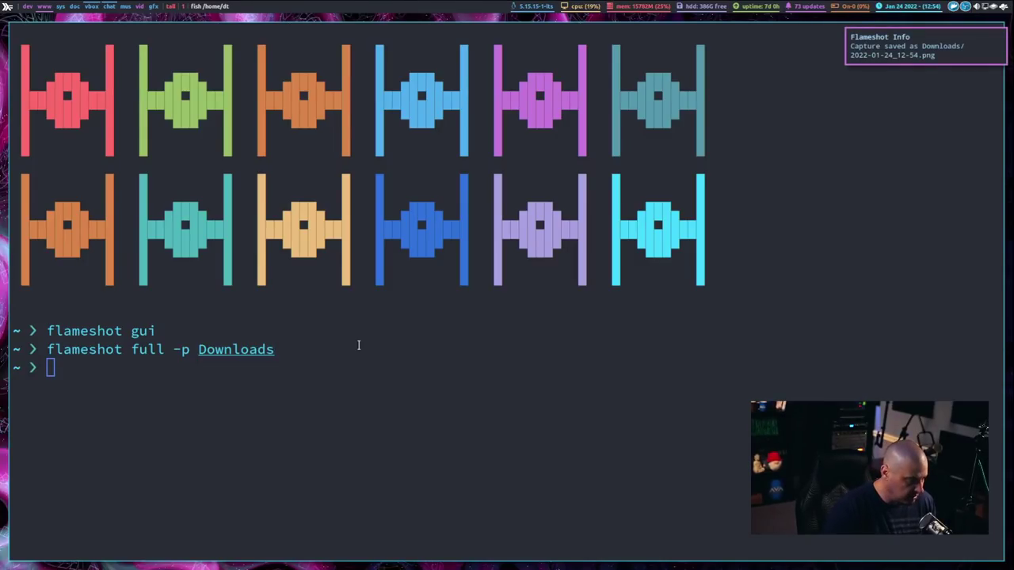
Change into the Downloads directory, list its contents with ls, and highlight the file 2022-01-24_12-54.png.
{"action": "type", "text": "cd Diow"}
{"action": "key", "text": "BackSpace"}
{"action": "key", "text": "BackSpace"}
{"action": "key", "text": "BackSpace"}
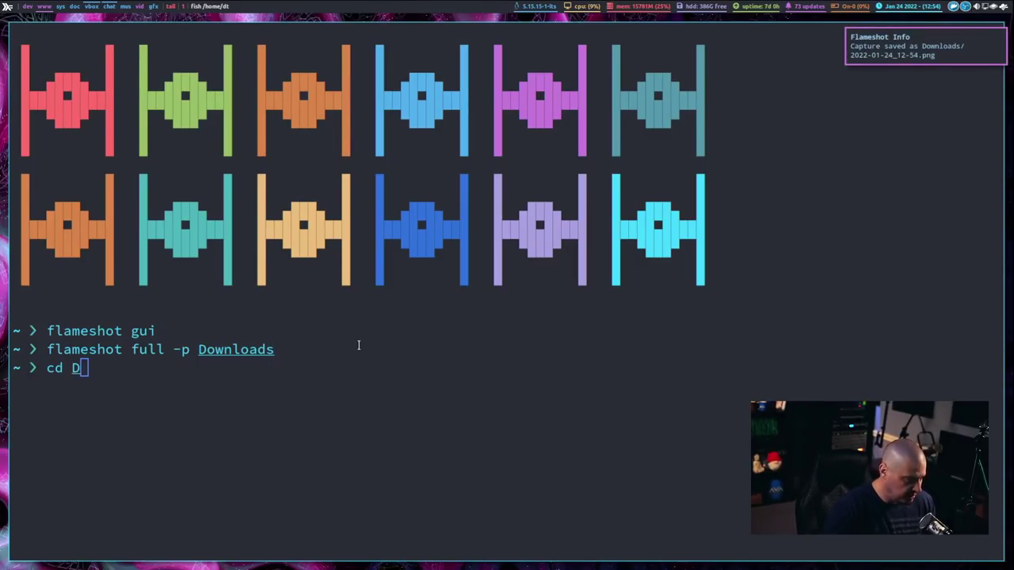
{"action": "type", "text": "ow"}
{"action": "key", "text": "Tab"}
{"action": "key", "text": "Return"}
{"action": "type", "text": "ls"}
{"action": "key", "text": "Return"}
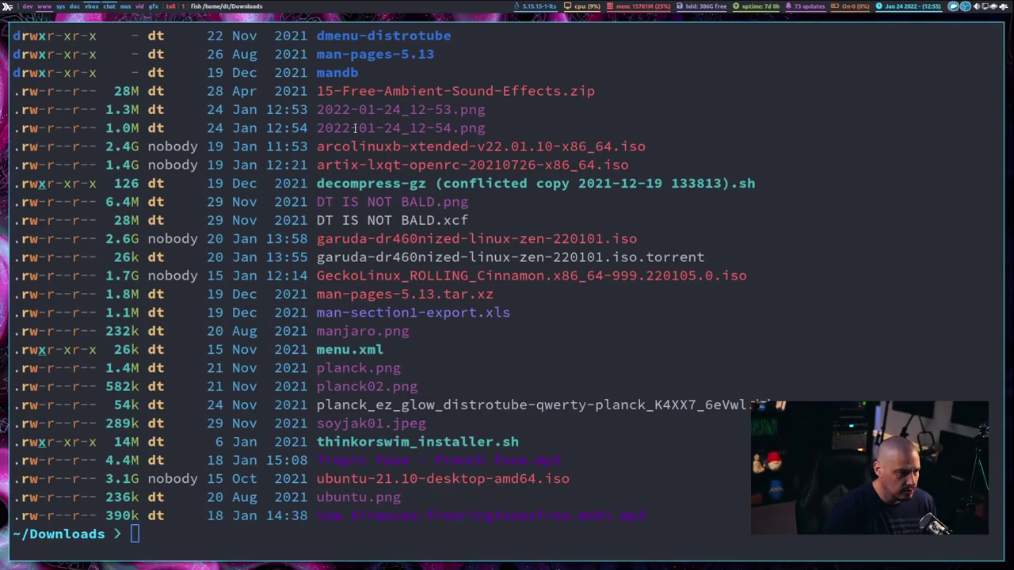
{"action": "left_click_drag", "start_coordinate": [320, 127], "coordinate": [486, 128]}
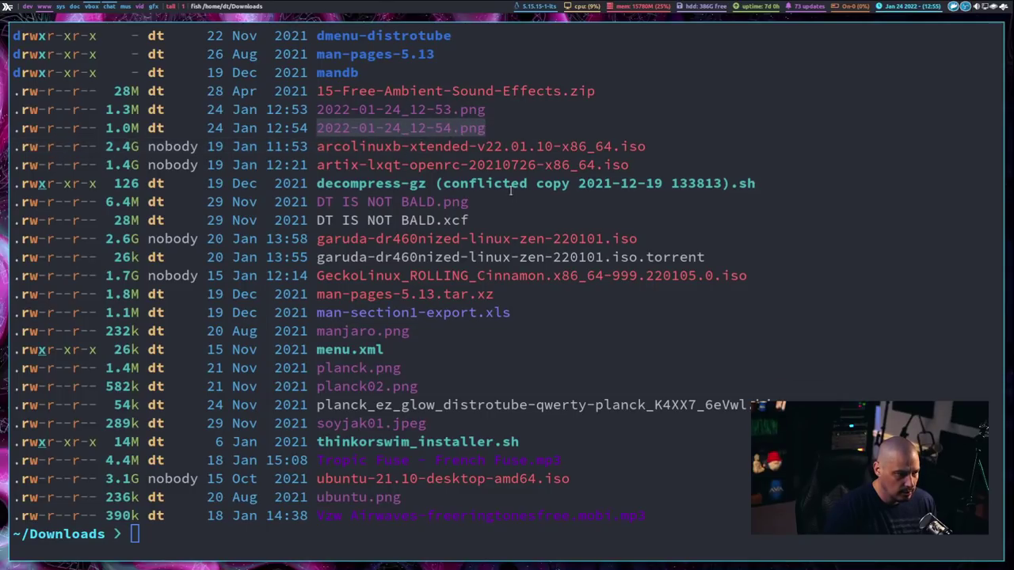
Open 2022-01-24_12-54.png from the terminal with sxiv, view it in full screen, and quit the viewer.
{"action": "type", "text": "sx"}
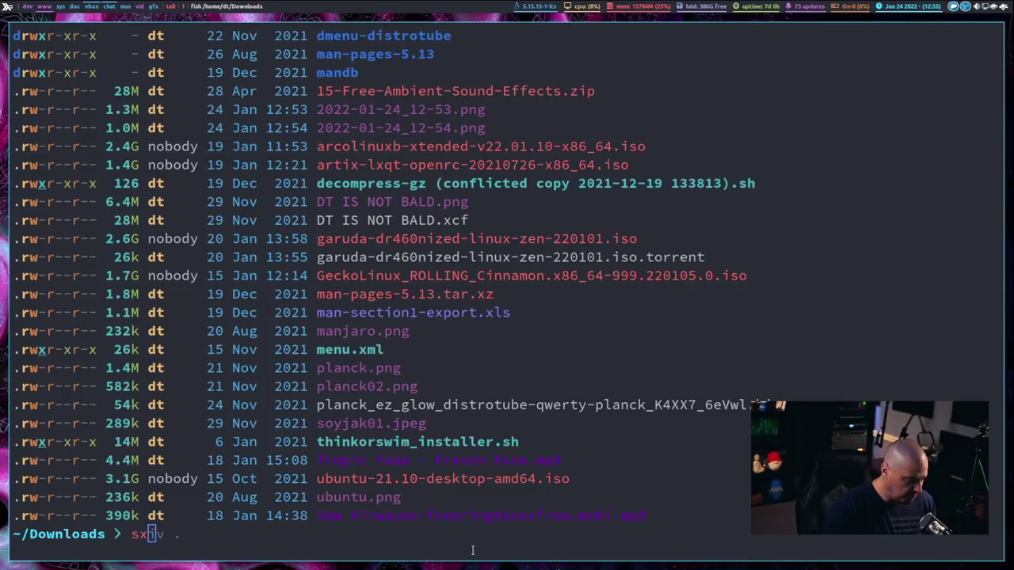
{"action": "type", "text": "iv "}
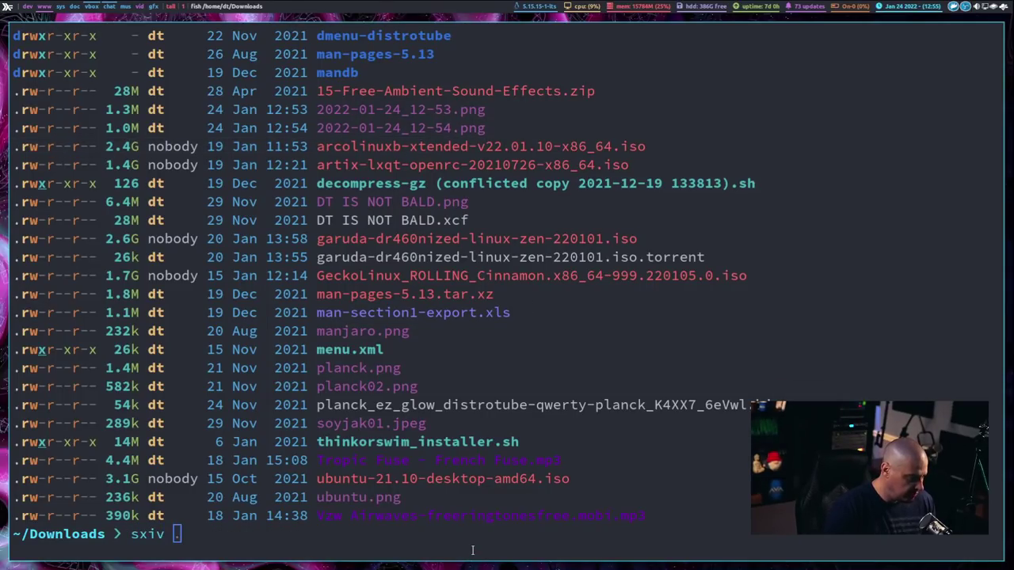
{"action": "type", "text": "2022-"}
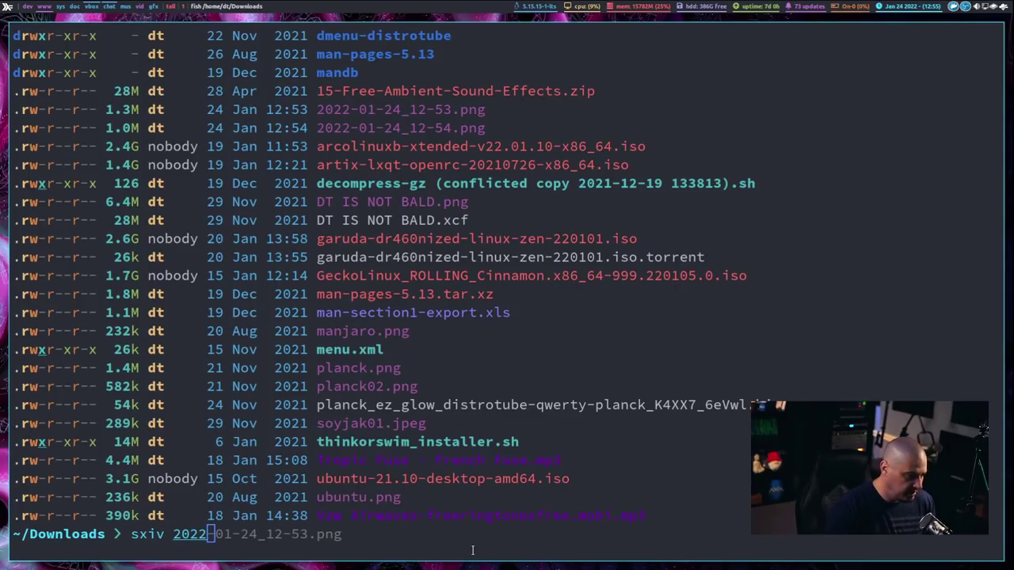
{"action": "key", "text": "Right"}
{"action": "key", "text": "Left"}
{"action": "key", "text": "Left"}
{"action": "key", "text": "Left"}
{"action": "key", "text": "Left"}
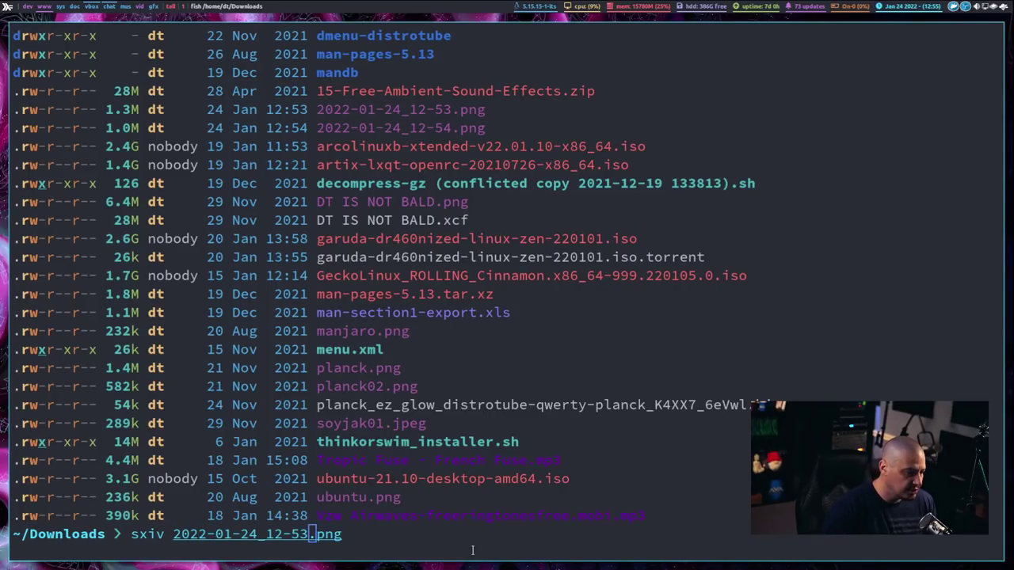
{"action": "key", "text": "BackSpace"}
{"action": "type", "text": "4"}
{"action": "key", "text": "Return"}
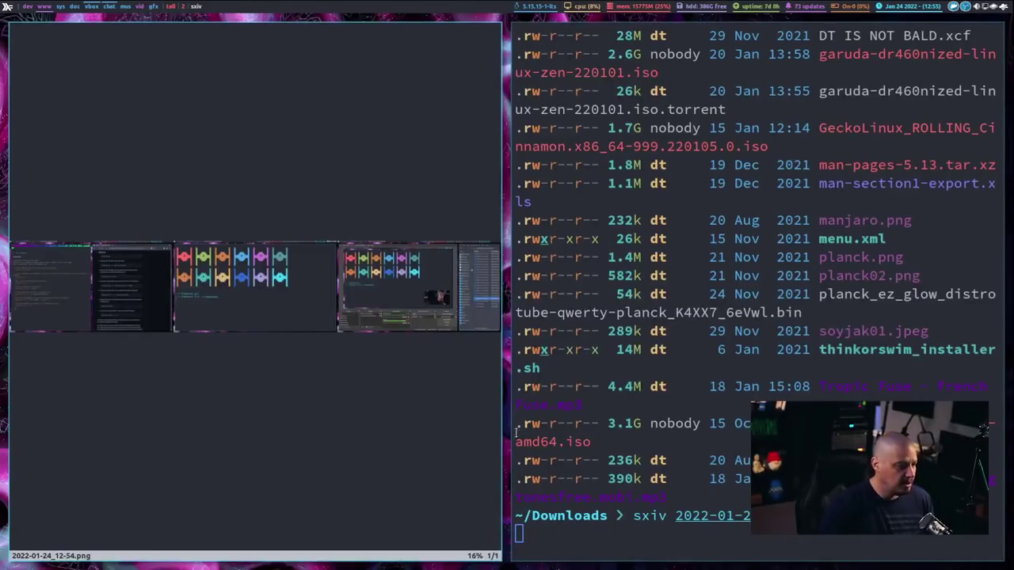
{"action": "key", "text": "f"}
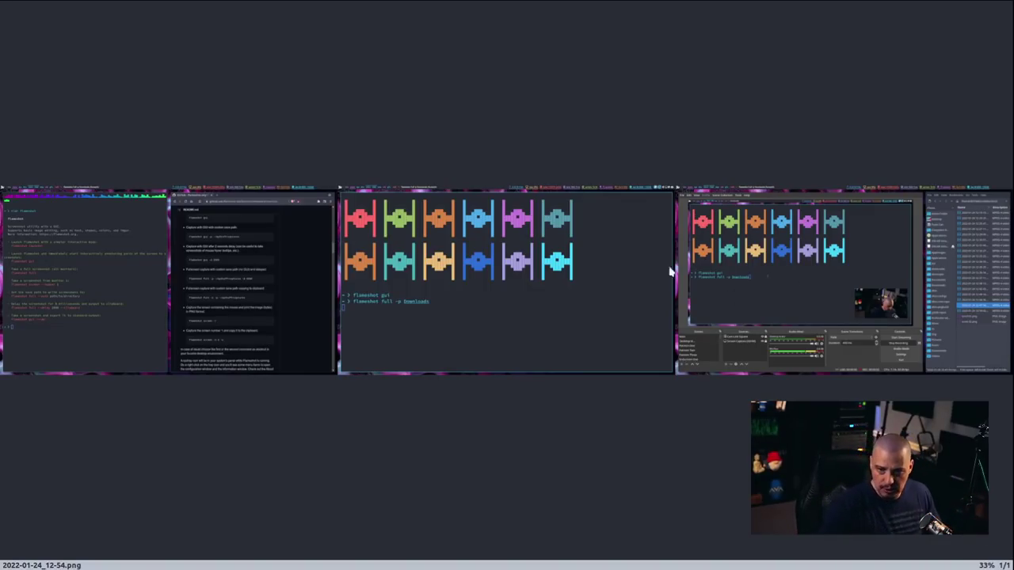
{"action": "type", "text": "q"}
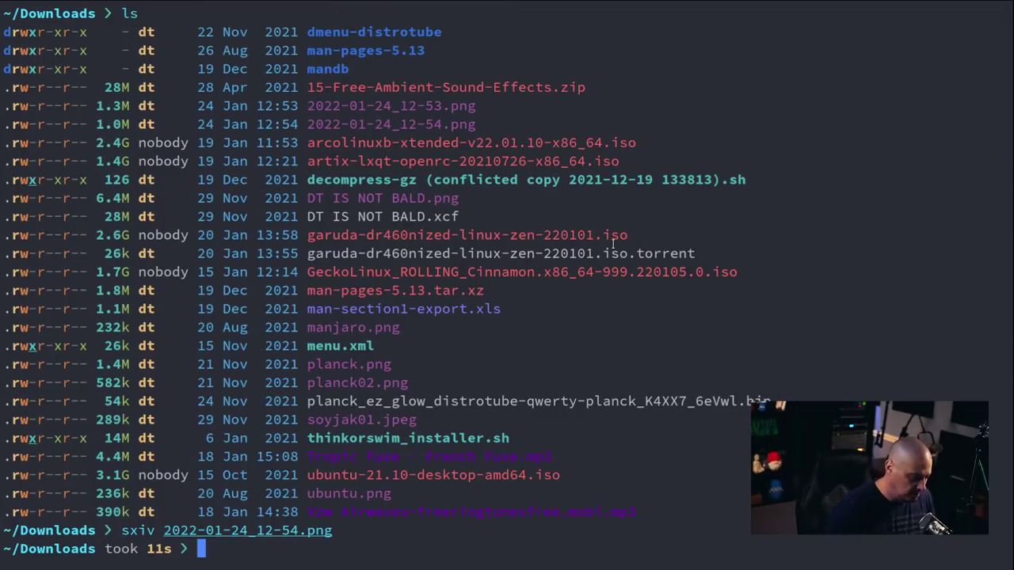
Return to the home directory with cd and clear the terminal.
{"action": "type", "text": "cd"}
{"action": "key", "text": "Return"}
{"action": "type", "text": "clera"}
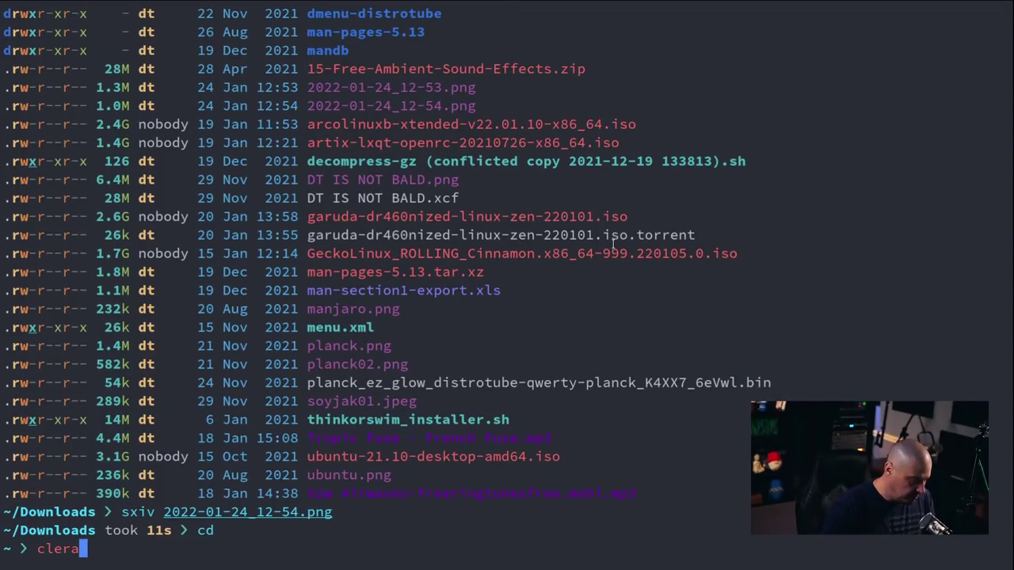
{"action": "key", "text": "BackSpace"}
{"action": "key", "text": "BackSpace"}
{"action": "type", "text": "ar"}
{"action": "key", "text": "Return"}
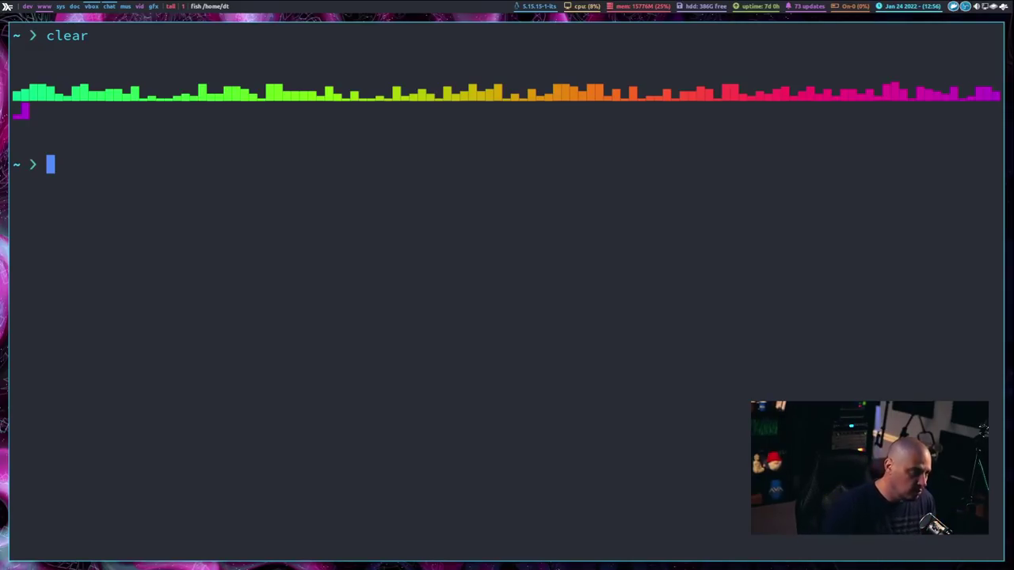
Run "flameshot screen -n 2 -c" to capture screen number 2 to the clipboard.
{"action": "type", "text": "flame"}
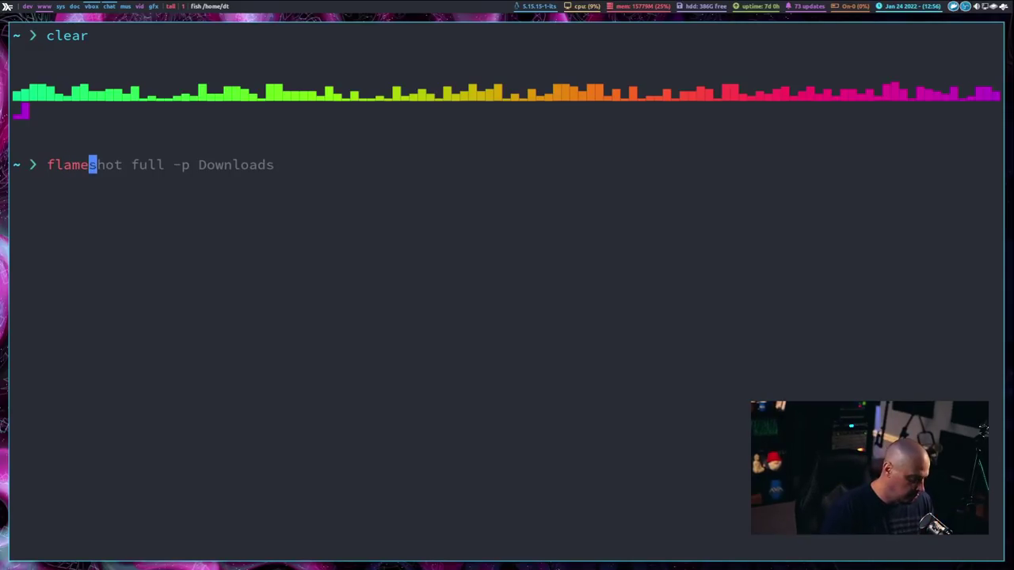
{"action": "type", "text": "shot scre"}
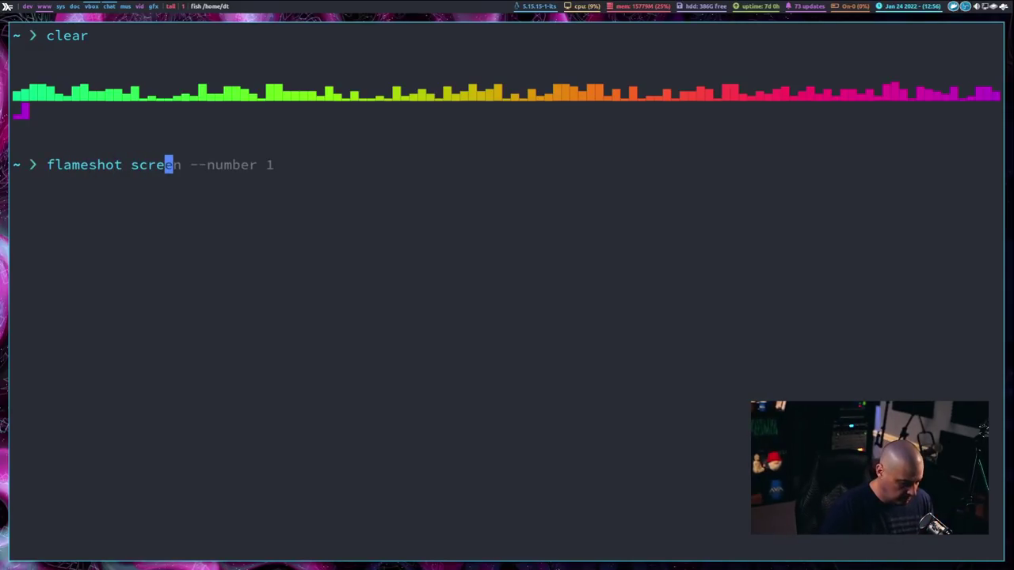
{"action": "type", "text": "en -n "}
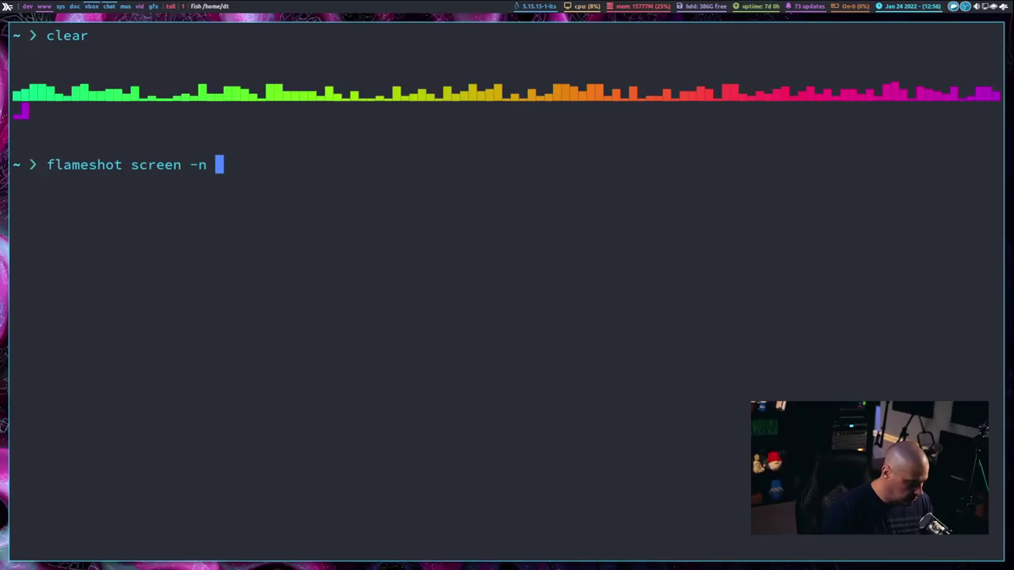
{"action": "type", "text": "2"}
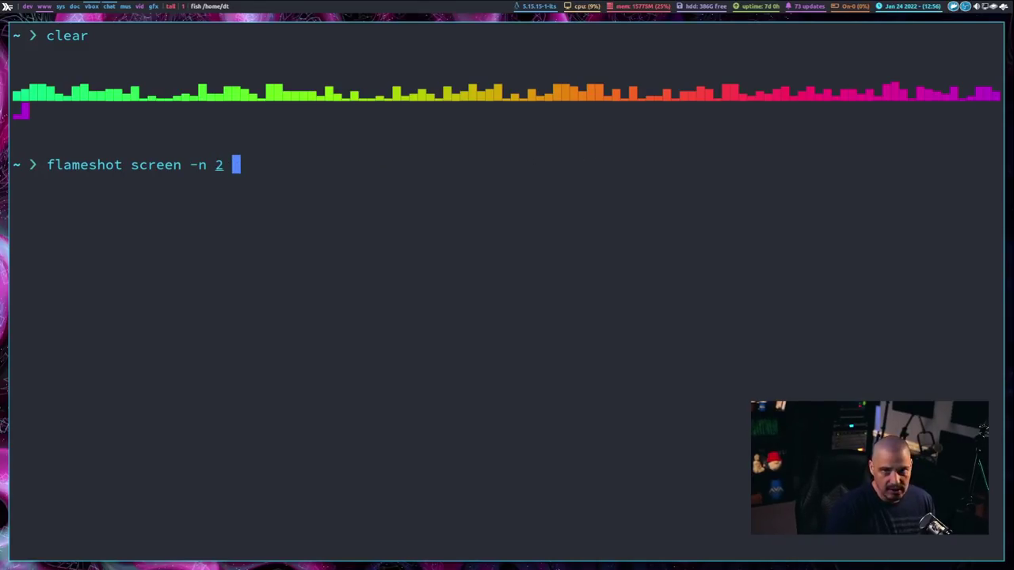
{"action": "type", "text": " -c"}
{"action": "key", "text": "Return"}
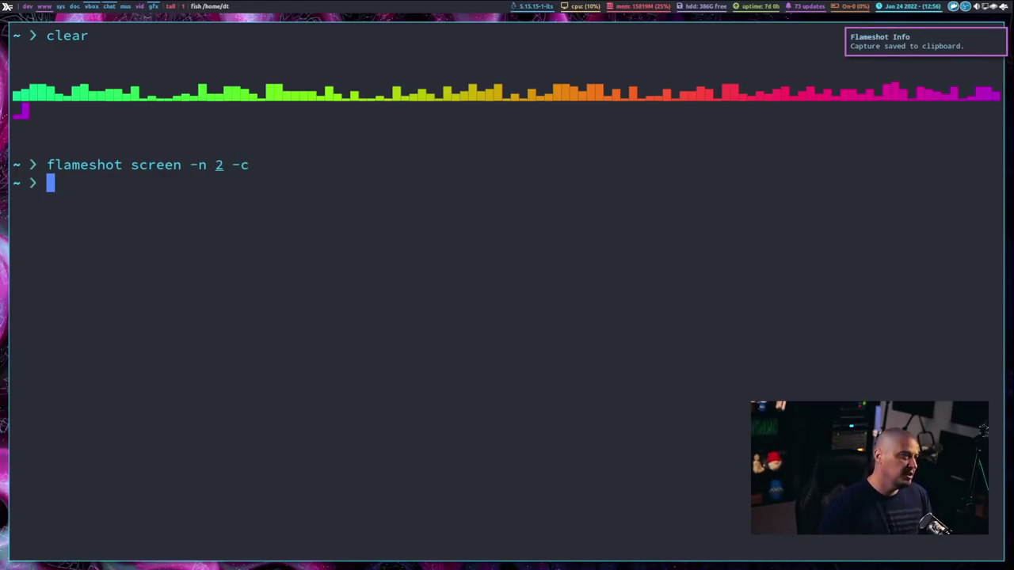
Switch to GIMP and paste the screen 2 capture from the clipboard as a new image.
{"action": "key", "text": "super+9"}
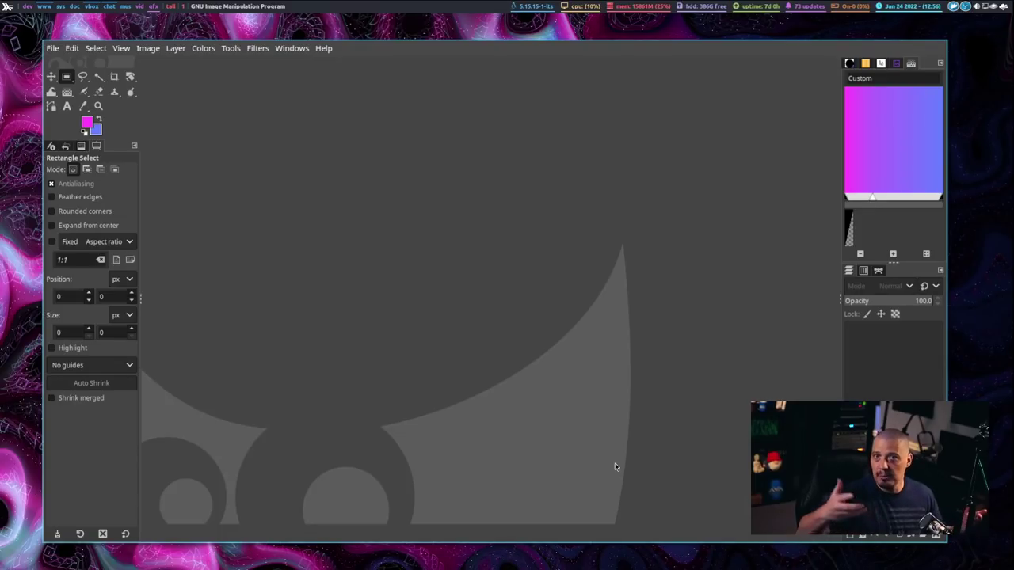
{"action": "key", "text": "ctrl+shift+v"}
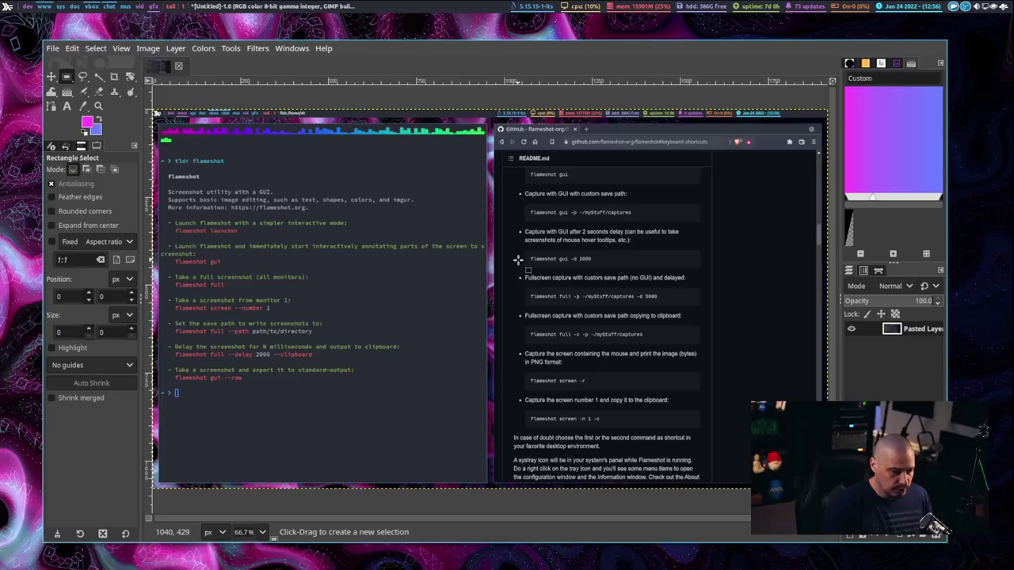
{"action": "key", "text": "shift"}
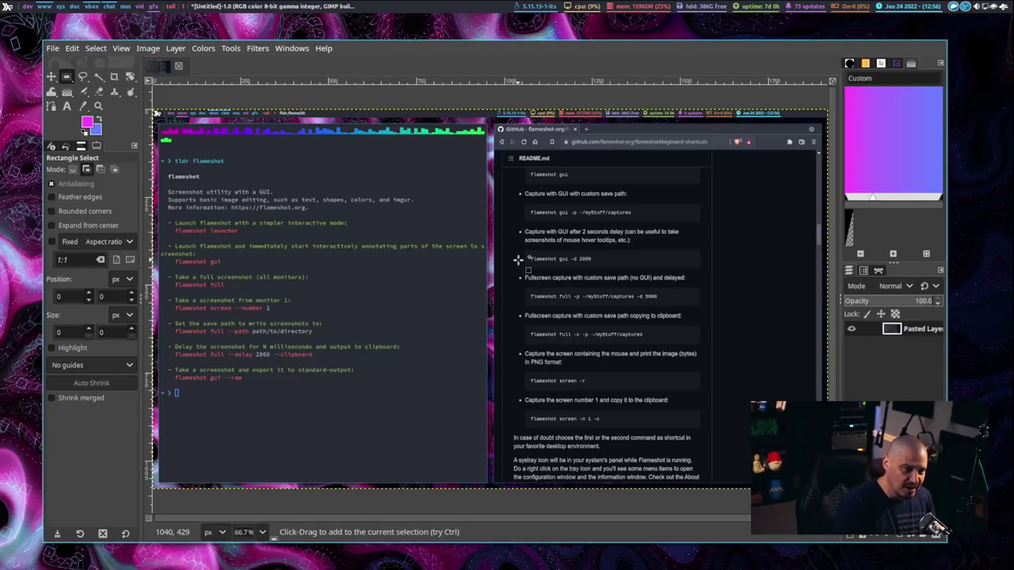
Run "flameshot screen -n 1 -c" in the terminal and paste the resulting capture into the open GIMP image.
{"action": "key", "text": "super+2"}
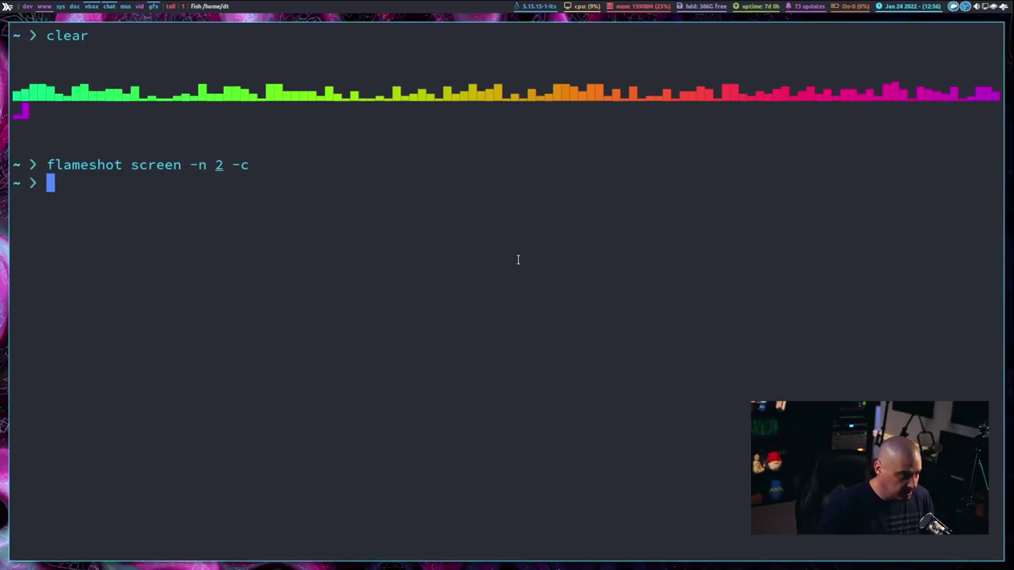
{"action": "key", "text": "Up"}
{"action": "key", "text": "Left"}
{"action": "key", "text": "Left"}
{"action": "key", "text": "Left"}
{"action": "key", "text": "BackSpace"}
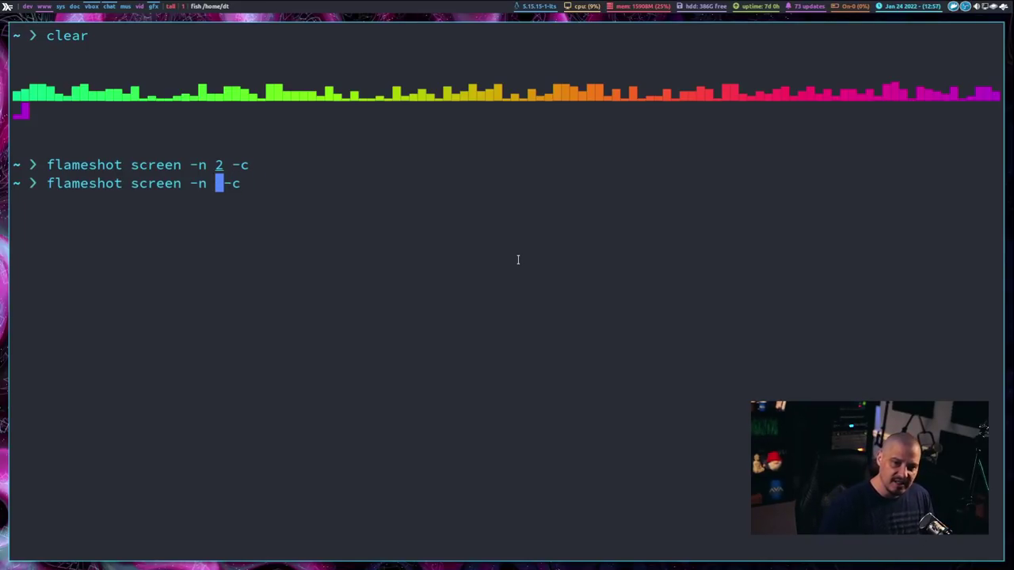
{"action": "type", "text": "1"}
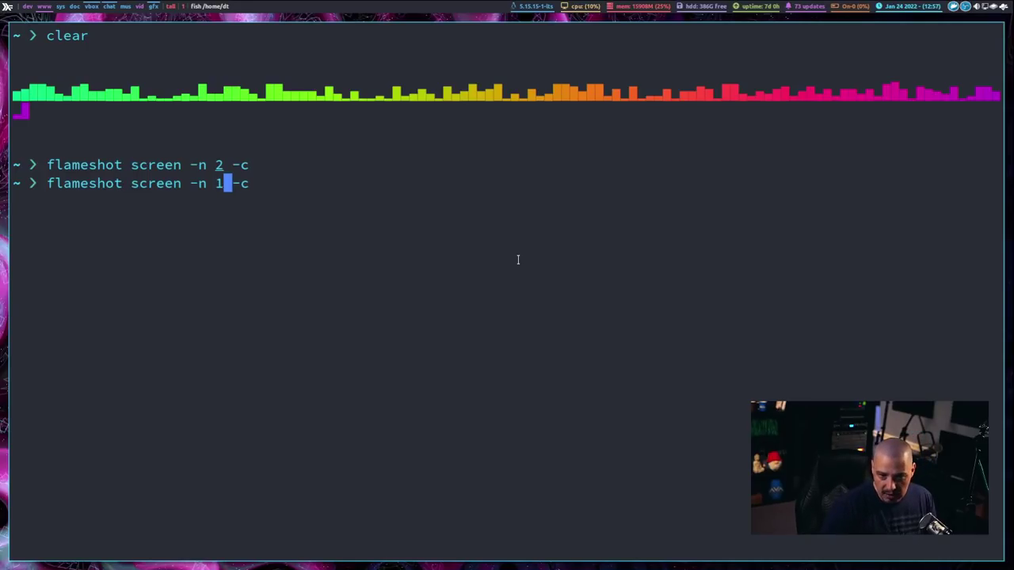
{"action": "key", "text": "Return"}
{"action": "key", "text": "super+9"}
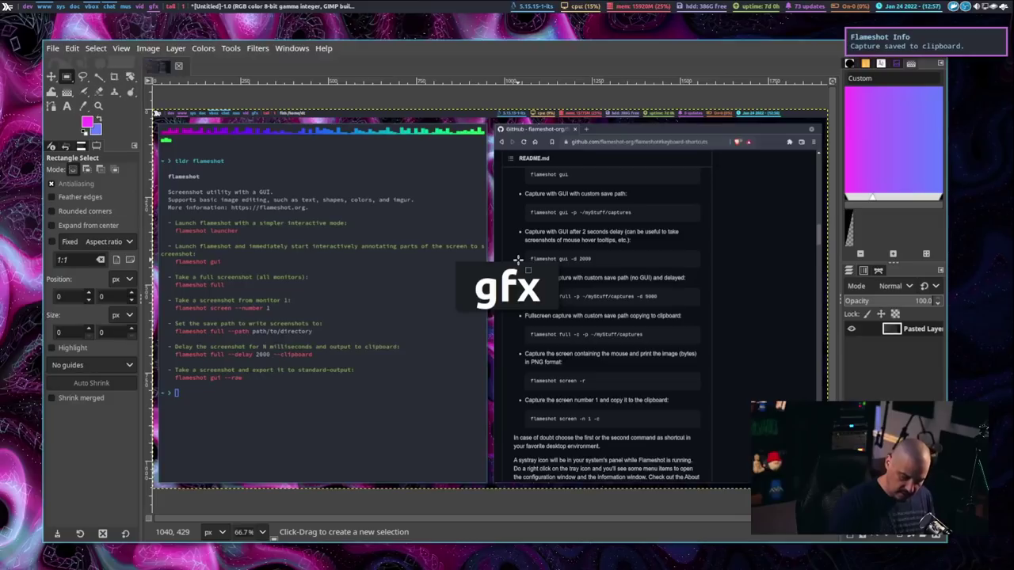
{"action": "key", "text": "ctrl+v"}
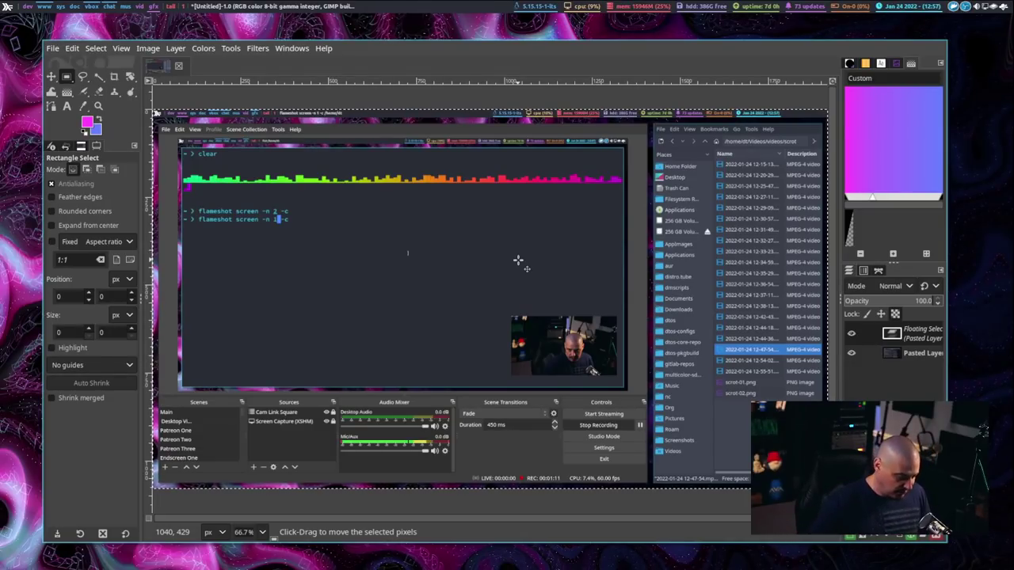
Run "flameshot screen -n 0 -c" in the terminal and paste the resulting capture into the open GIMP image.
{"action": "key", "text": "super+2"}
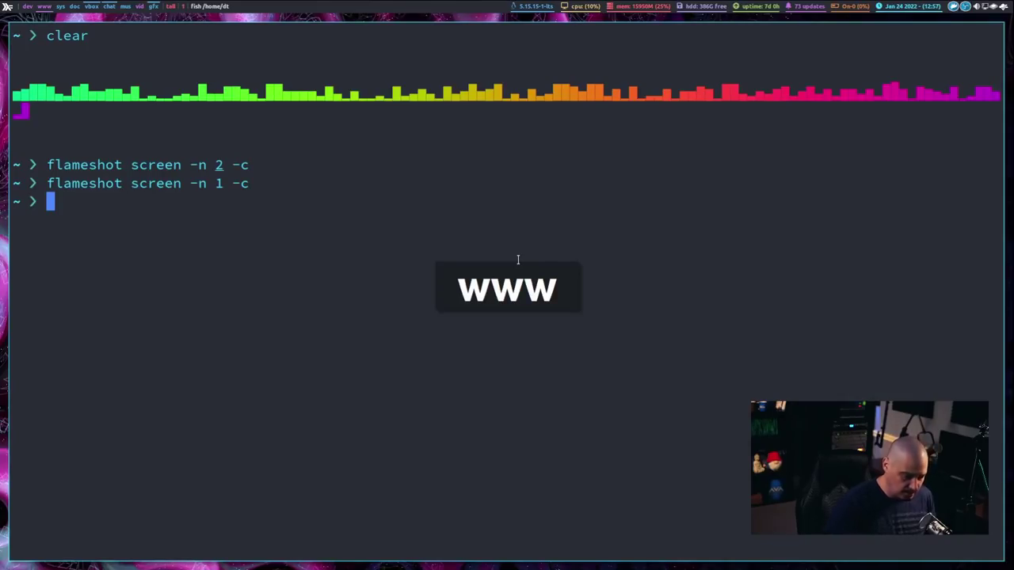
{"action": "key", "text": "Up"}
{"action": "key", "text": "Left"}
{"action": "key", "text": "Left"}
{"action": "key", "text": "Left"}
{"action": "key", "text": "BackSpace"}
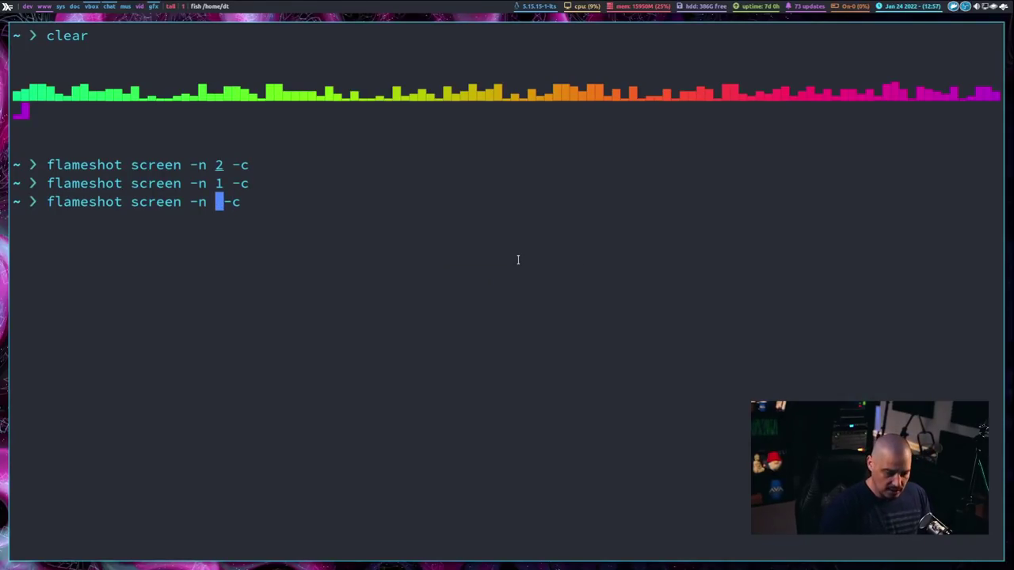
{"action": "type", "text": "0"}
{"action": "key", "text": "Return"}
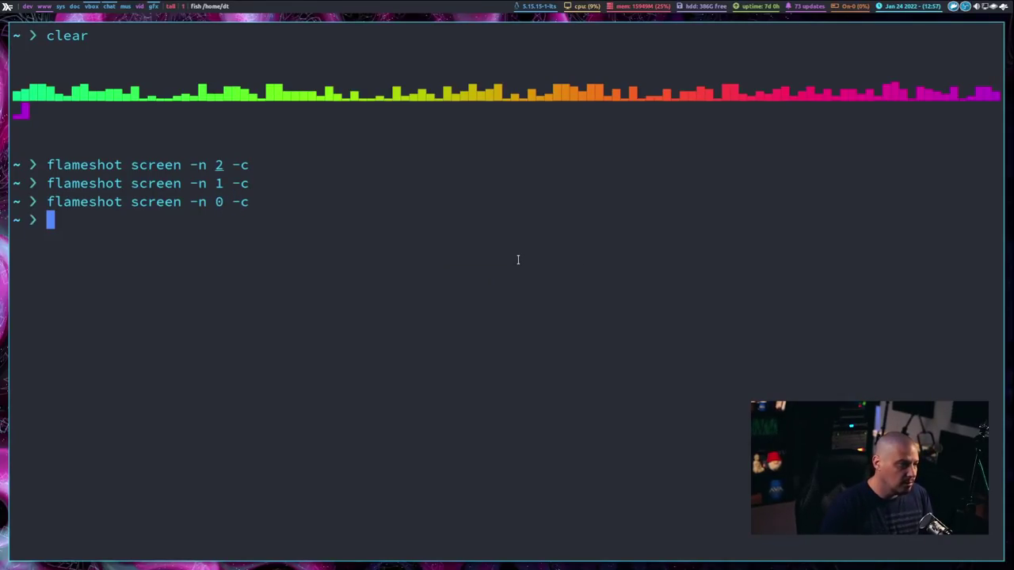
{"action": "key", "text": "super+9"}
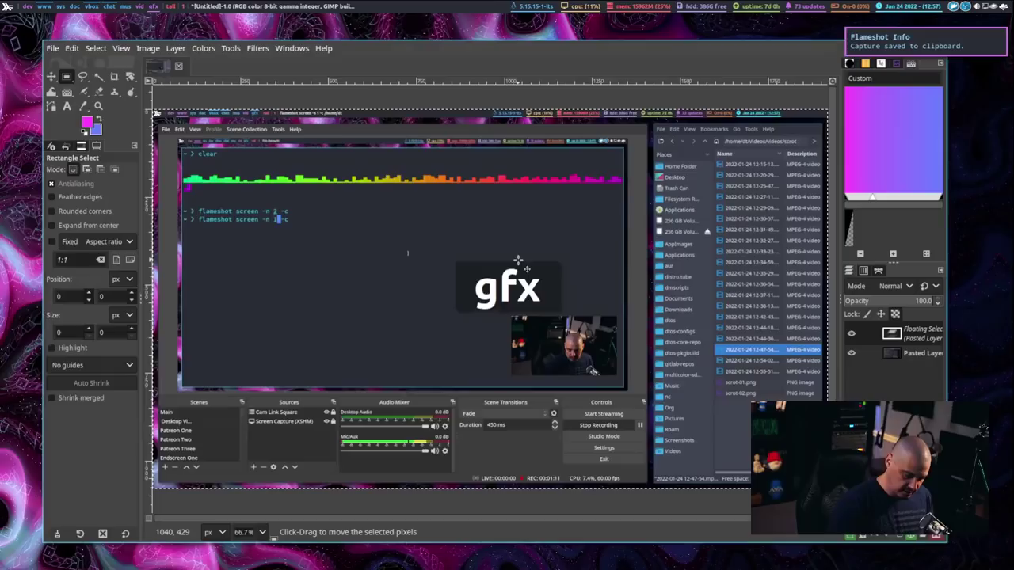
{"action": "key", "text": "ctrl+v"}
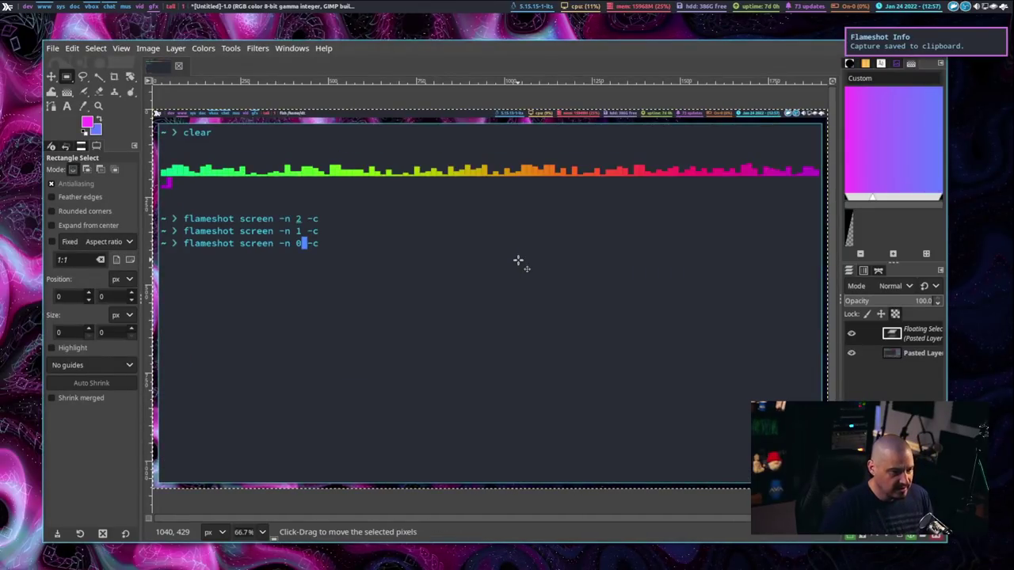
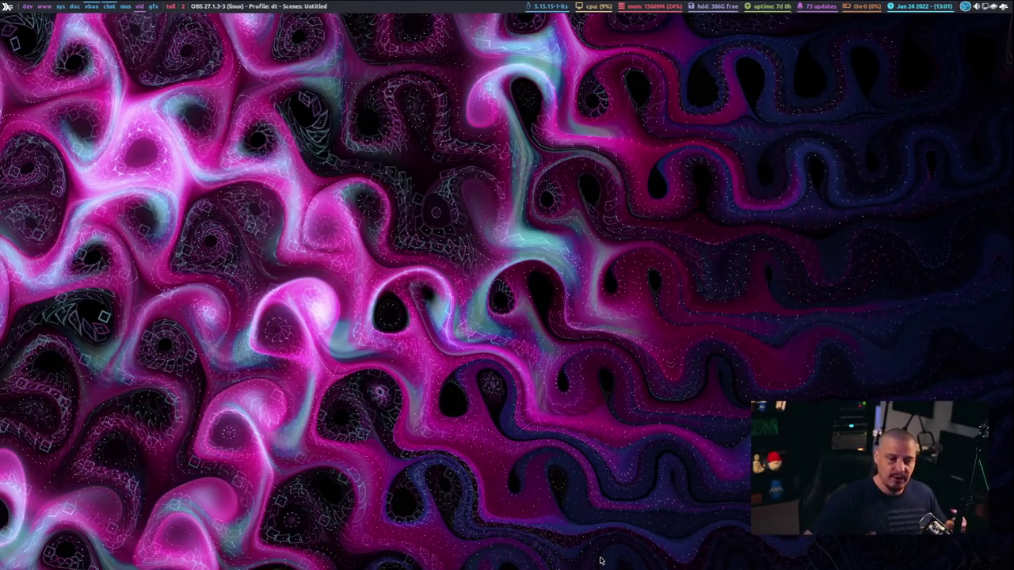
Switch to the terminal and clear it.
{"action": "key", "text": "super+3"}
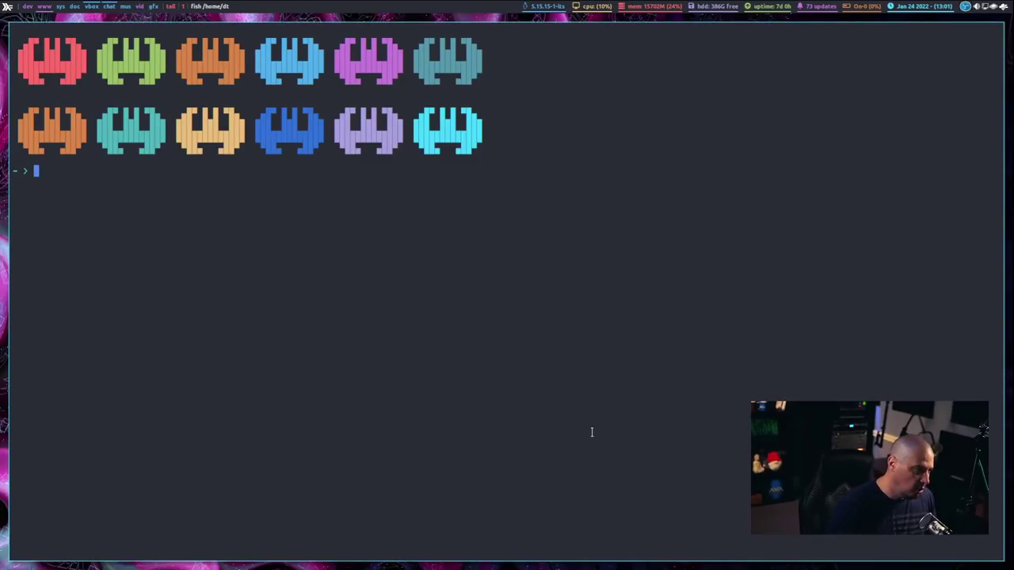
{"action": "type", "text": "maim"}
{"action": "key", "text": "BackSpace"}
{"action": "key", "text": "BackSpace"}
{"action": "key", "text": "BackSpace"}
{"action": "key", "text": "BackSpace"}
{"action": "type", "text": "clear"}
{"action": "key", "text": "Return"}
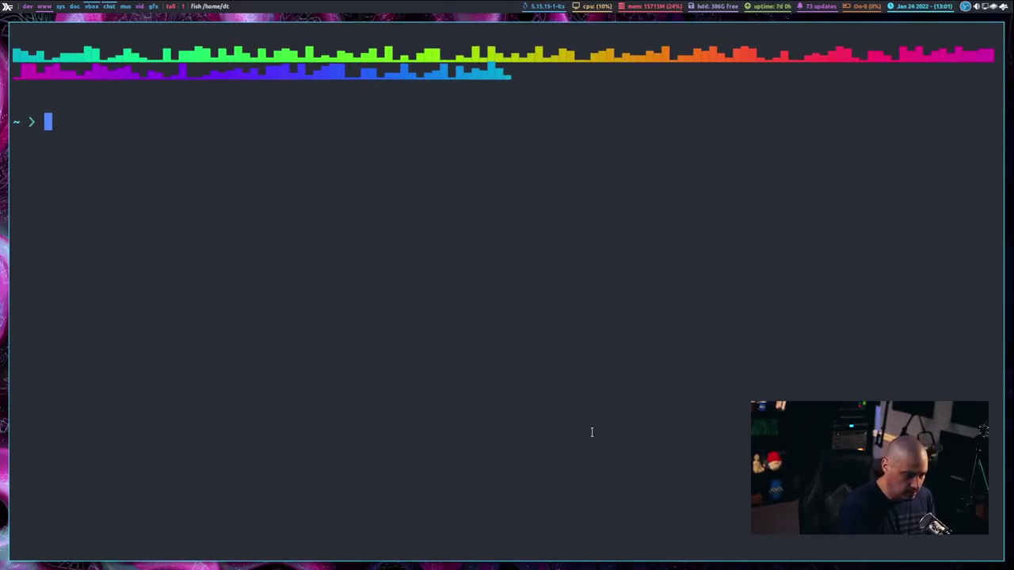
Display the maim help with "maim --help", look through its options and examples, and clear the terminal.
{"action": "type", "text": "maim --help"}
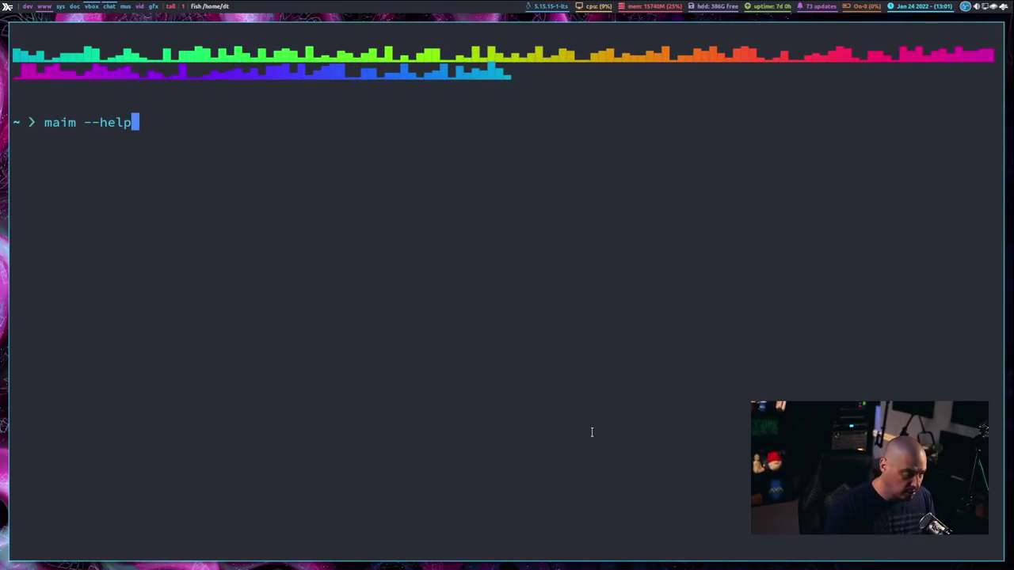
{"action": "key", "text": "Return"}
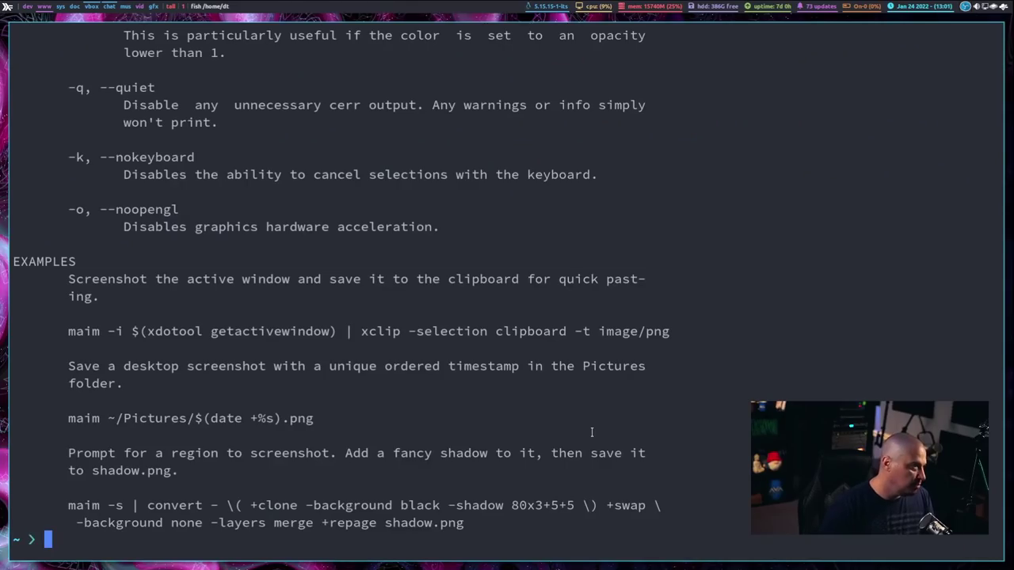
{"action": "scroll", "coordinate": [544, 415], "scroll_direction": "up", "scroll_amount": 8}
{"action": "scroll", "coordinate": [544, 416], "scroll_direction": "up", "scroll_amount": 8}
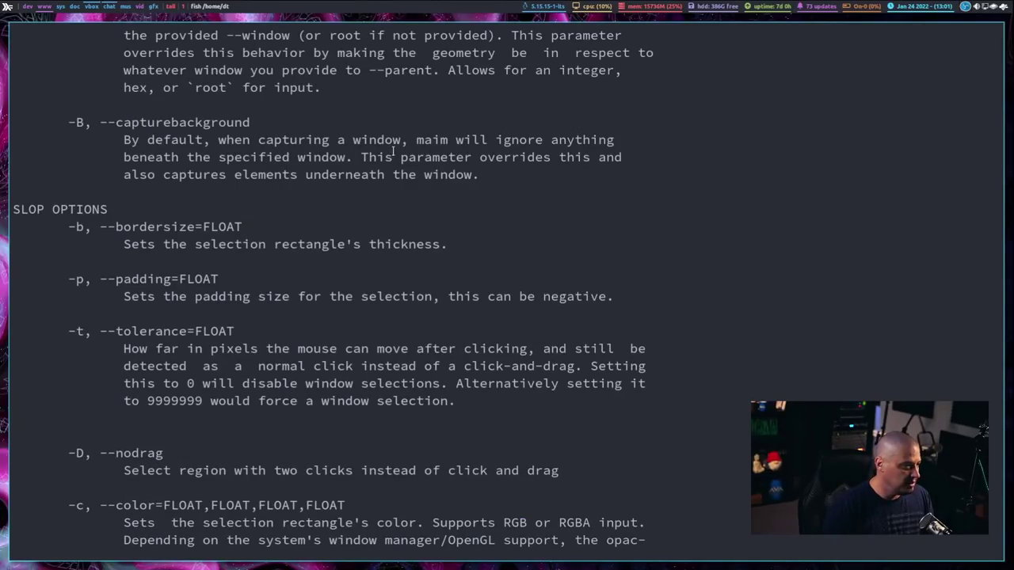
{"action": "scroll", "coordinate": [467, 102], "scroll_direction": "down", "scroll_amount": 18}
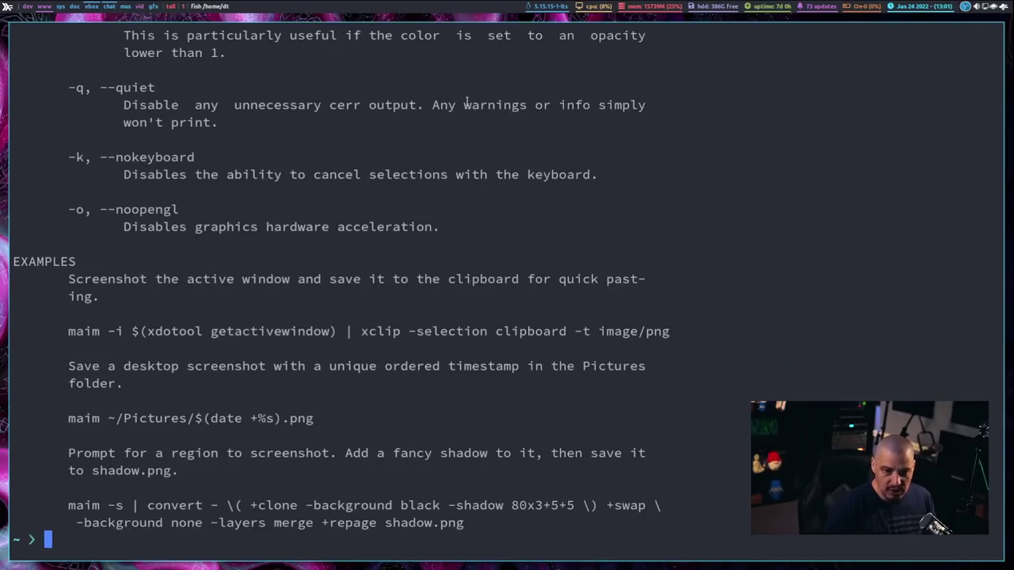
{"action": "type", "text": "clear"}
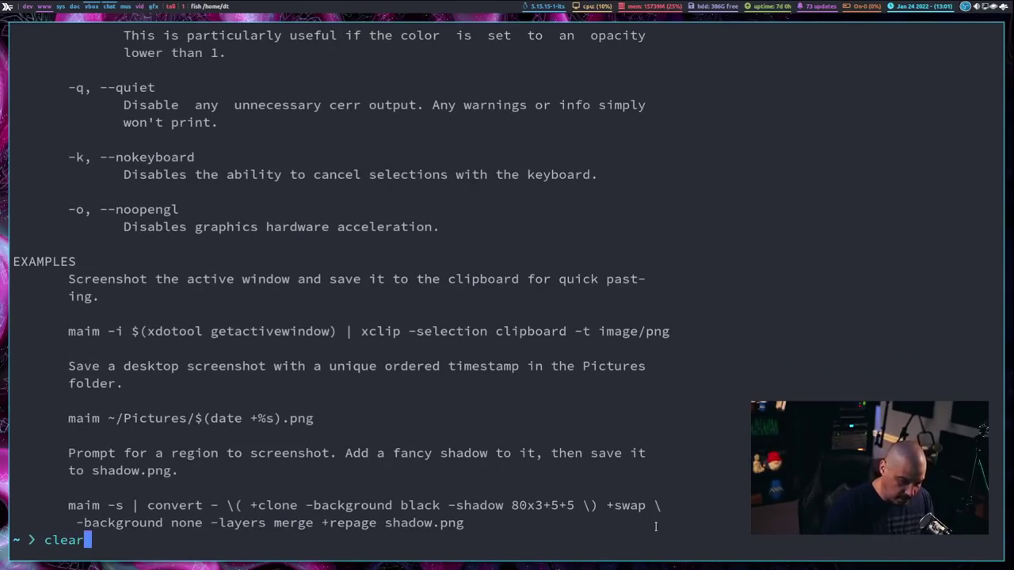
{"action": "key", "text": "Return"}
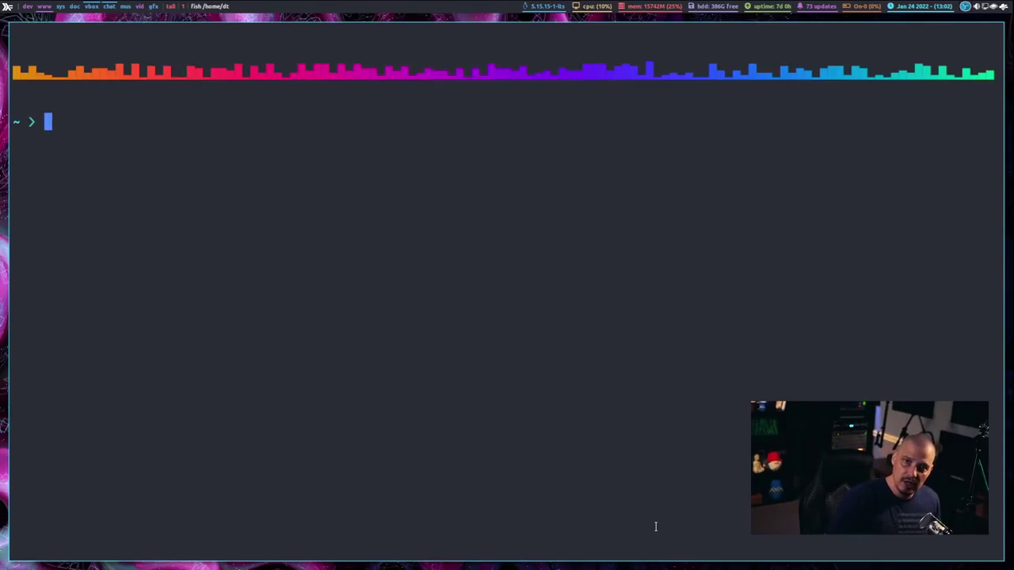
{"action": "type", "text": "scrot"}
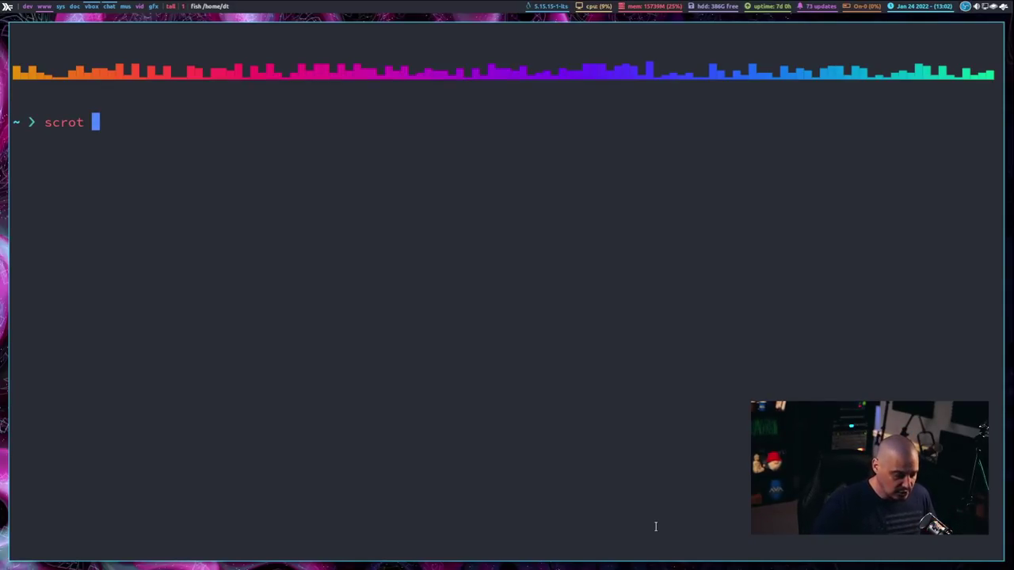
{"action": "key", "text": "BackSpace"}
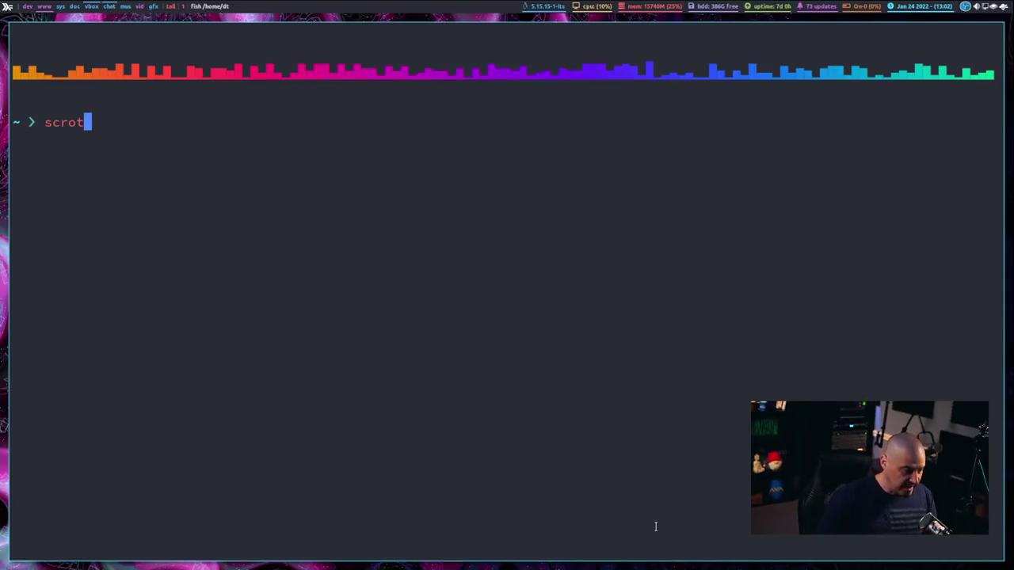
{"action": "key", "text": "BackSpace"}
{"action": "key", "text": "BackSpace"}
{"action": "key", "text": "BackSpace"}
{"action": "key", "text": "BackSpace"}
{"action": "key", "text": "BackSpace"}
Run "maim Downloads/test.png" to save a screenshot of the whole desktop as test.png in Downloads.
{"action": "type", "text": "maim"}
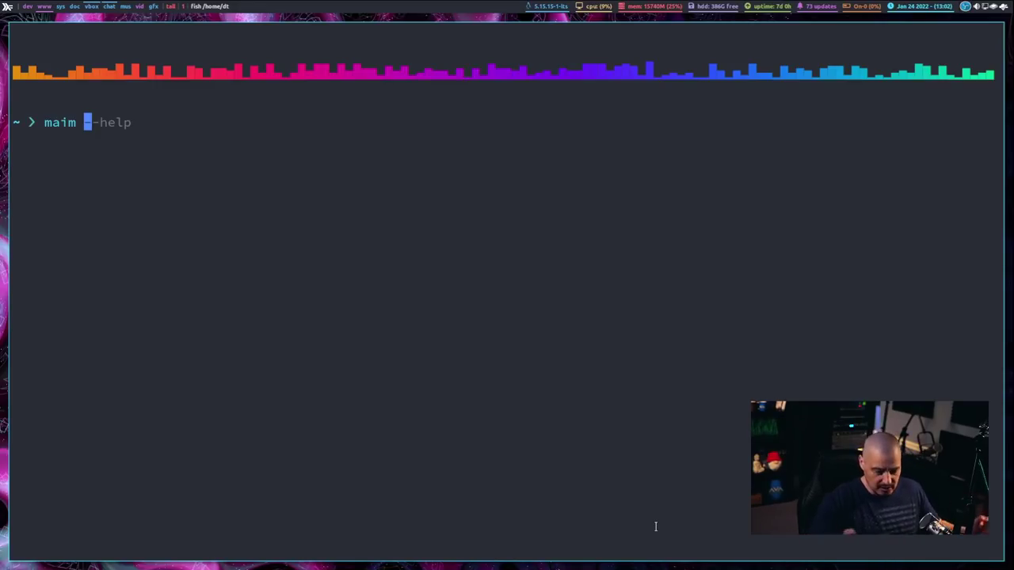
{"action": "type", "text": "Downl"}
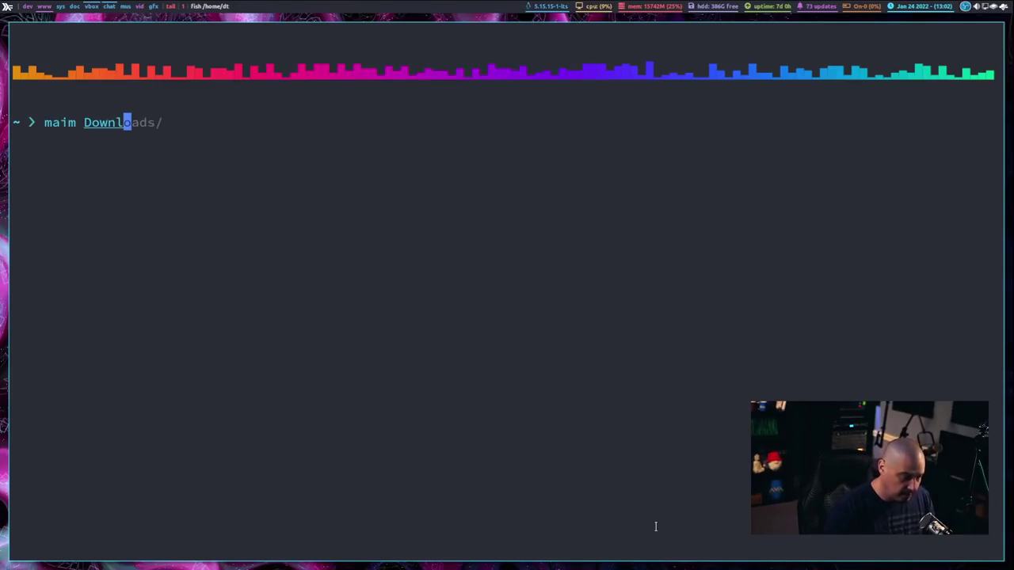
{"action": "type", "text": "oads/test."}
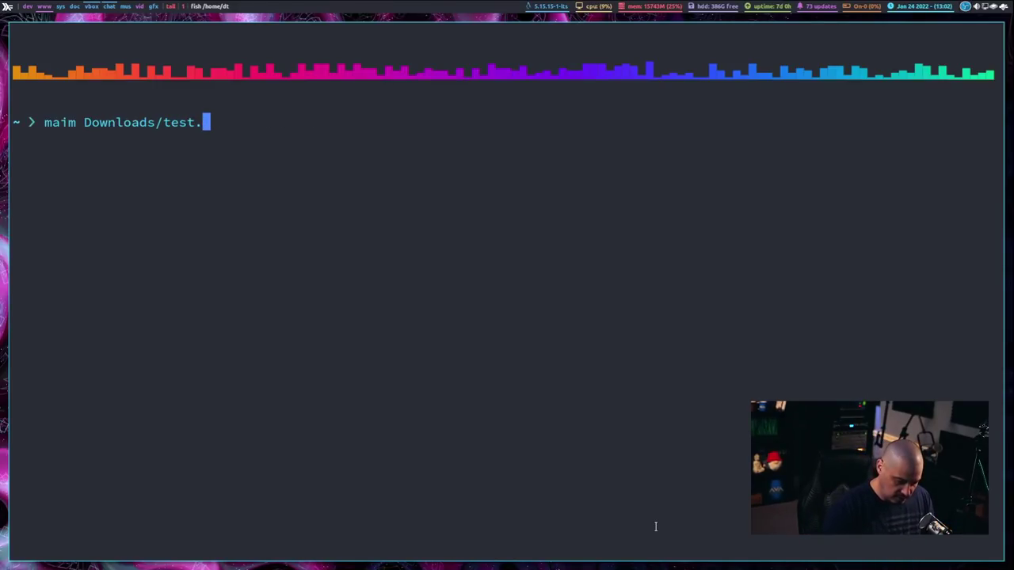
{"action": "type", "text": "png"}
{"action": "key", "text": "Return"}
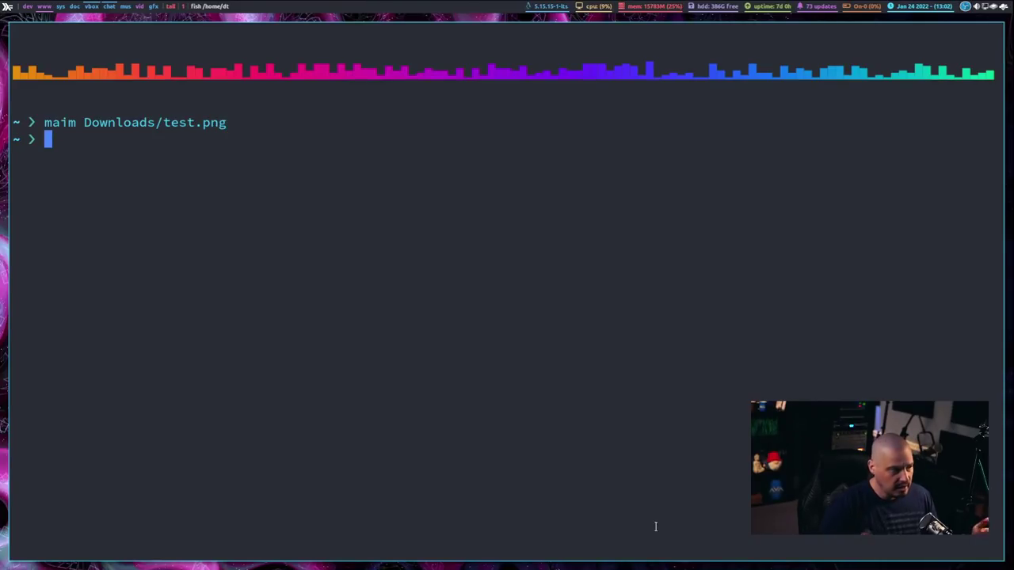
View Downloads/test.png with sxiv from the terminal and quit the viewer.
{"action": "type", "text": "sxiv"}
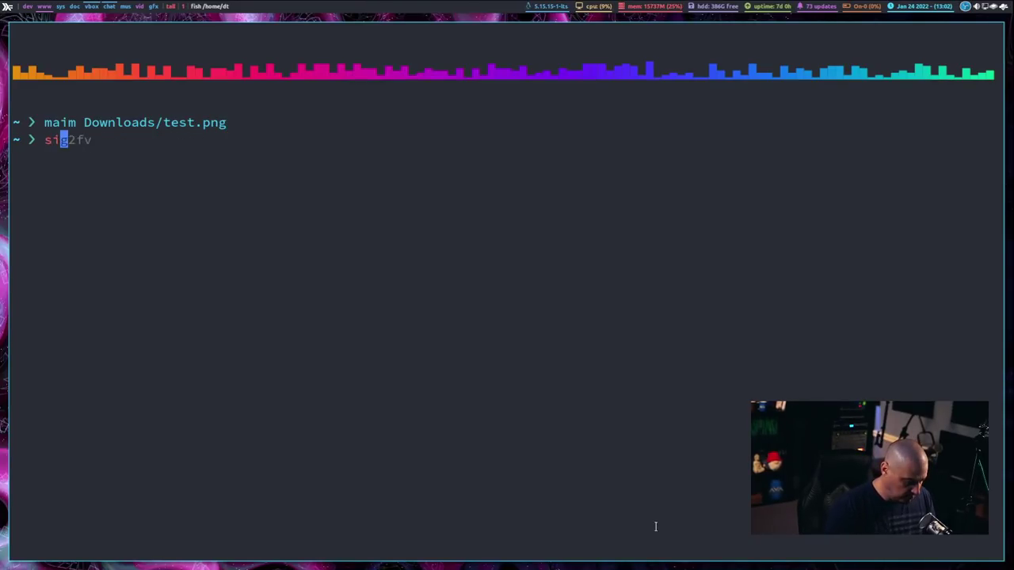
{"action": "type", "text": " Down"}
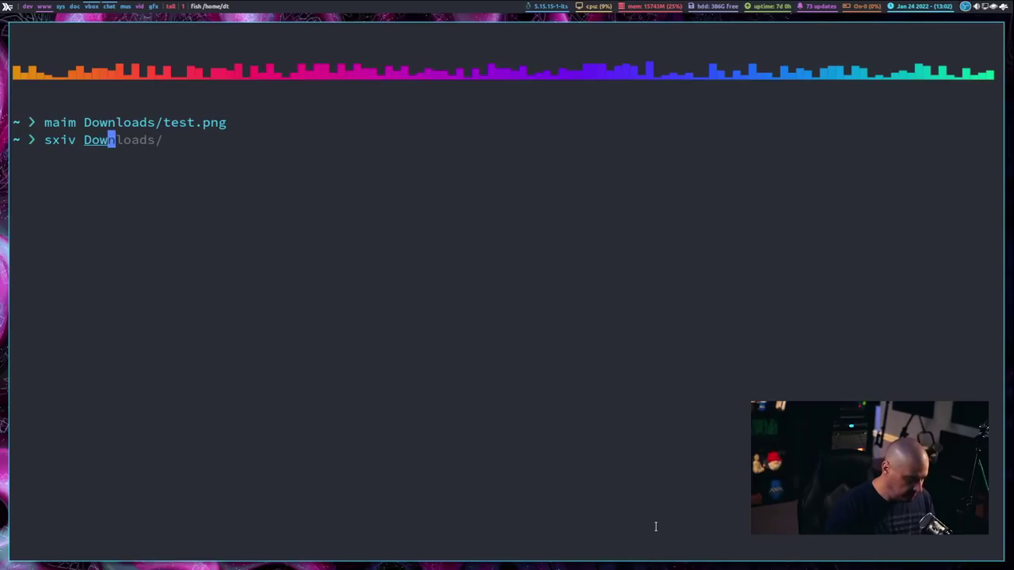
{"action": "key", "text": "Tab"}
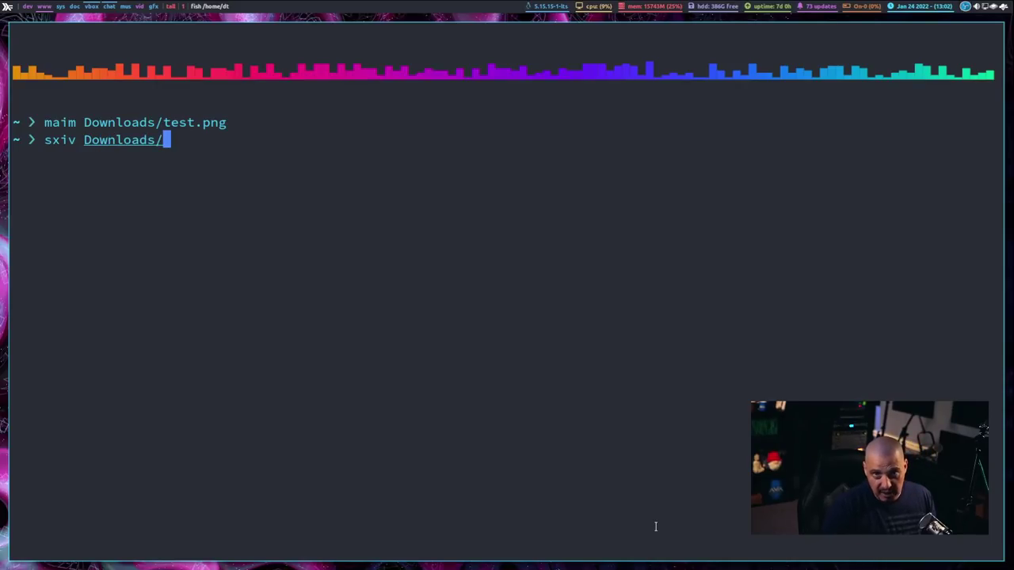
{"action": "type", "text": "te"}
{"action": "key", "text": "Right"}
{"action": "key", "text": "Return"}
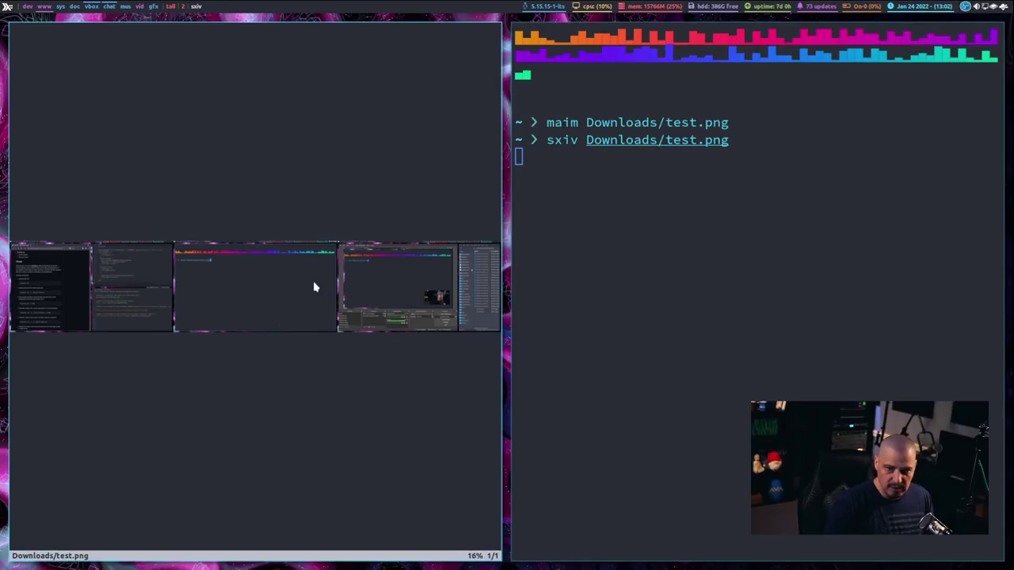
{"action": "key", "text": "q"}
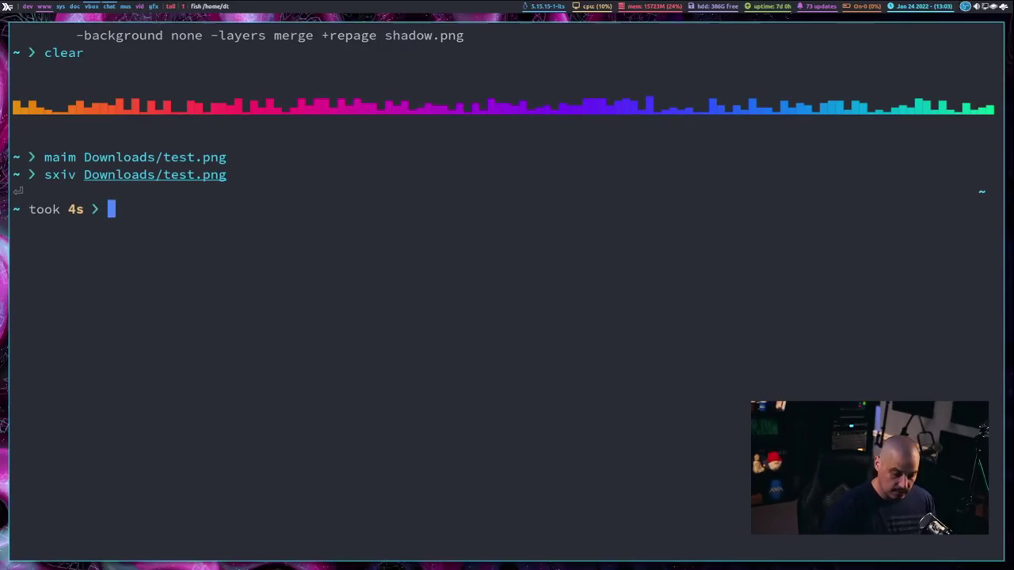
Run "maim --select Downloads/test.png" and select the region around the recent commands in the terminal as the capture area.
{"action": "key", "text": "Up"}
{"action": "key", "text": "Up"}
{"action": "key", "text": "Left"}
{"action": "key", "text": "Left"}
{"action": "key", "text": "Left"}
{"action": "key", "text": "Left"}
{"action": "key", "text": "Left"}
{"action": "key", "text": "Left"}
{"action": "key", "text": "Left"}
{"action": "key", "text": "Left"}
{"action": "key", "text": "Left"}
{"action": "key", "text": "Left"}
{"action": "key", "text": "Left"}
{"action": "key", "text": "Left"}
{"action": "key", "text": "Left"}
{"action": "key", "text": "Left"}
{"action": "key", "text": "Left"}
{"action": "key", "text": "Left"}
{"action": "key", "text": "Left"}
{"action": "key", "text": "Left"}
{"action": "key", "text": "Left"}
{"action": "type", "text": "--select"}
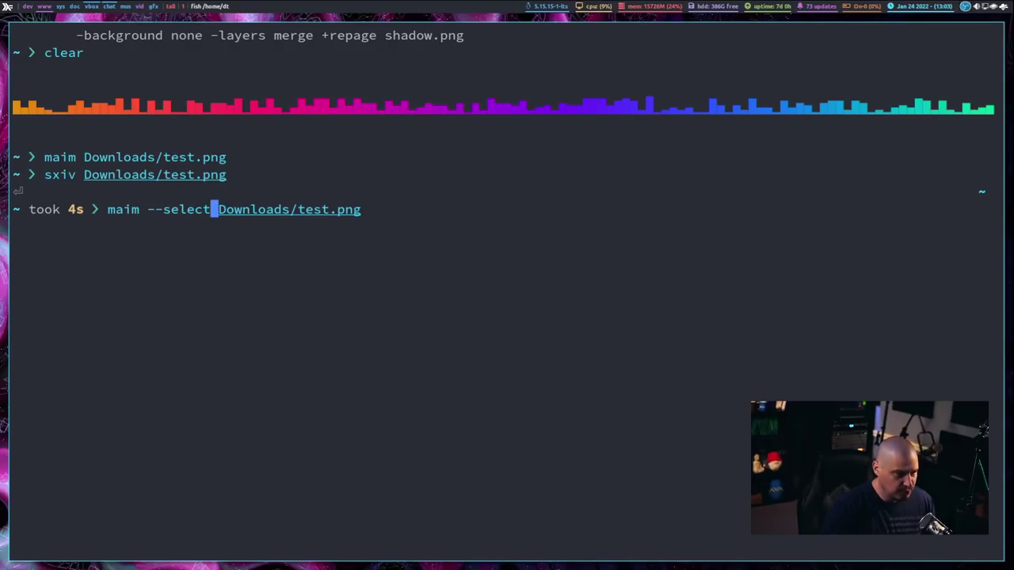
{"action": "key", "text": "Right"}
{"action": "key", "text": "Right"}
{"action": "key", "text": "Right"}
{"action": "key", "text": "Right"}
{"action": "key", "text": "Right"}
{"action": "key", "text": "Right"}
{"action": "key", "text": "Right"}
{"action": "key", "text": "Right"}
{"action": "key", "text": "Right"}
{"action": "key", "text": "Right"}
{"action": "key", "text": "Right"}
{"action": "key", "text": "Right"}
{"action": "key", "text": "Right"}
{"action": "key", "text": "Right"}
{"action": "key", "text": "Right"}
{"action": "key", "text": "Right"}
{"action": "key", "text": "Right"}
{"action": "key", "text": "Right"}
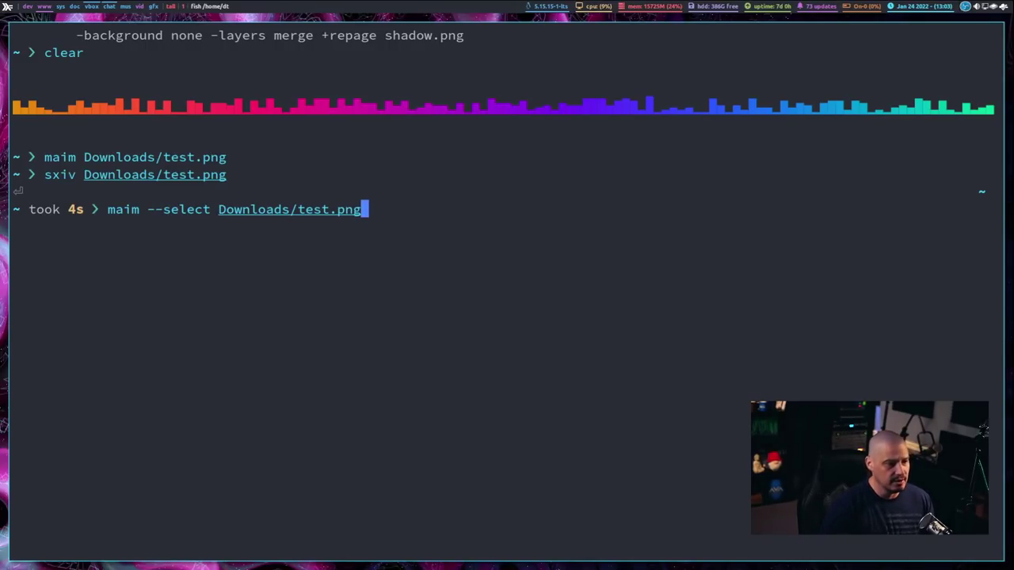
{"action": "key", "text": "Return"}
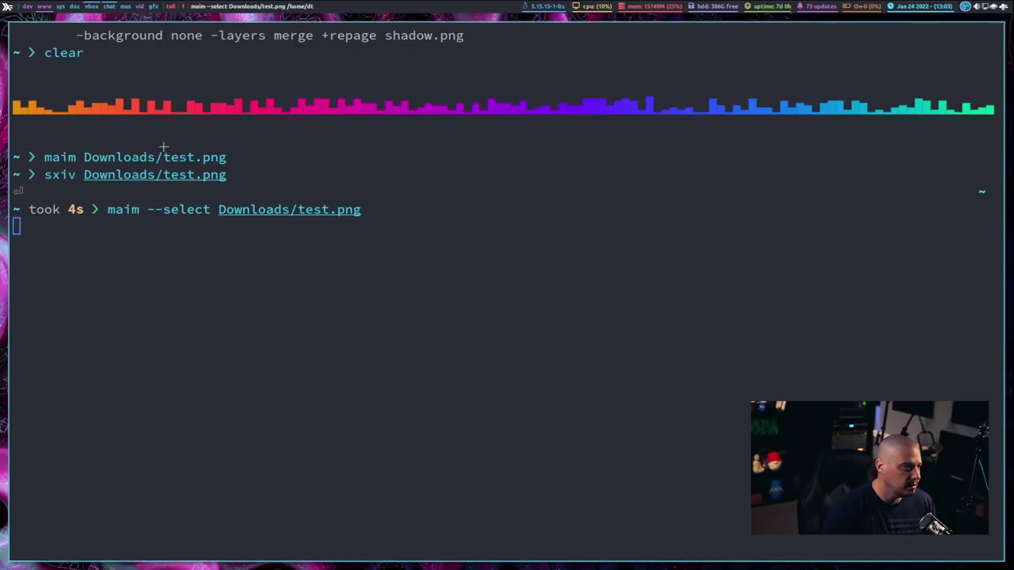
{"action": "mouse_move", "coordinate": [381, 259]}
{"action": "left_mouse_down"}
{"action": "mouse_move", "coordinate": [34, 159]}
{"action": "mouse_move", "coordinate": [9, 91]}
{"action": "left_mouse_up"}
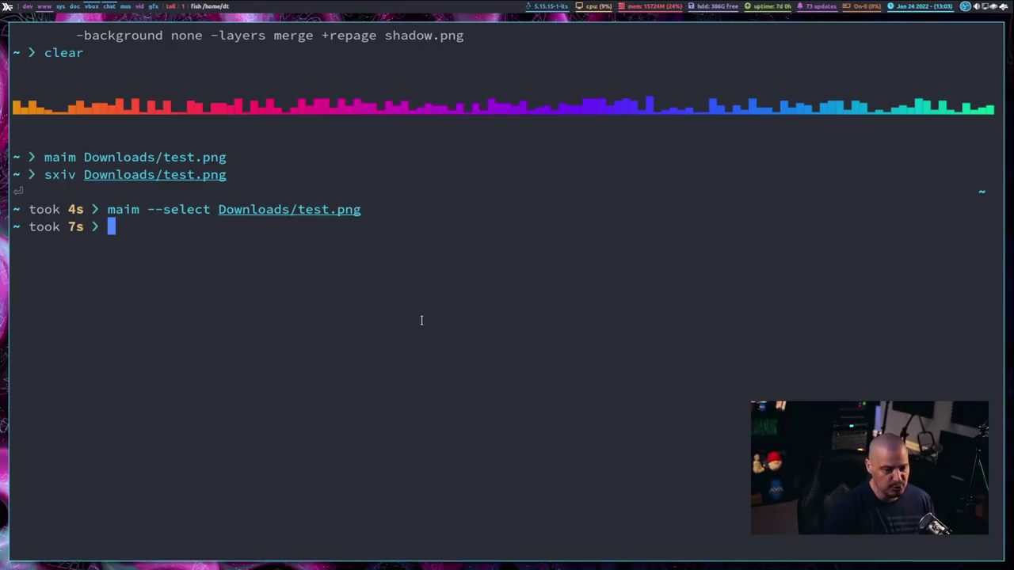
Open the region capture Downloads/test.png in sxiv from the terminal.
{"action": "key", "text": "Up"}
{"action": "key", "text": "Up"}
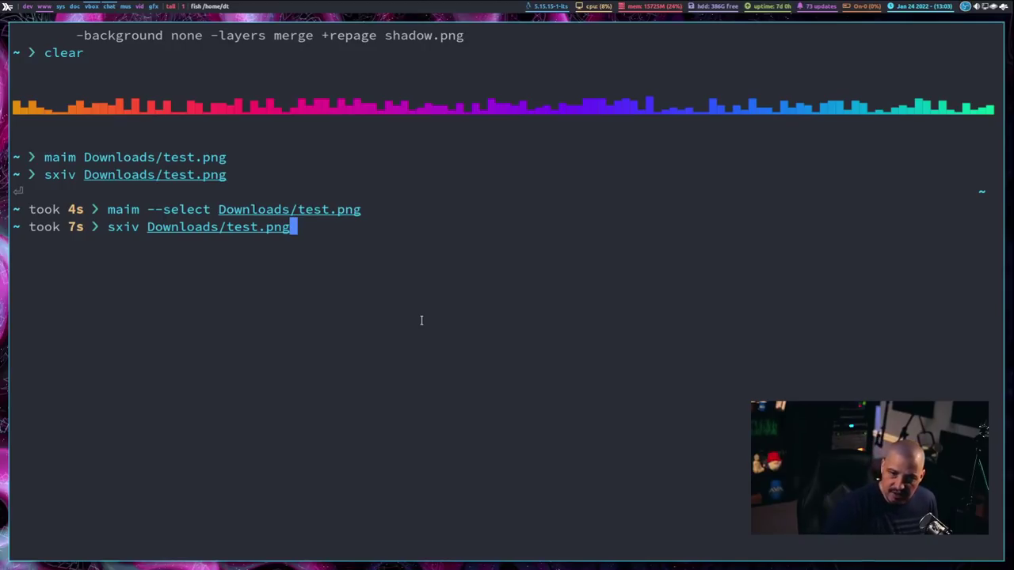
{"action": "key", "text": "Return"}
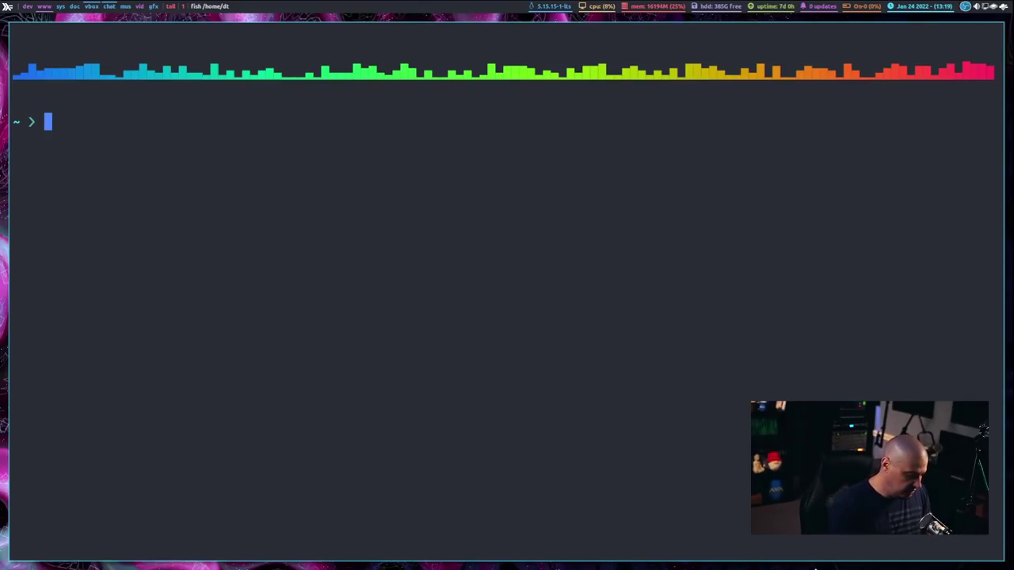
Try to capture the active window with maim -i "$(xdotool getactivewindow)" Downloads/test.png.
{"action": "type", "text": "maim -i \"$(xdotool getactivewindow)\""}
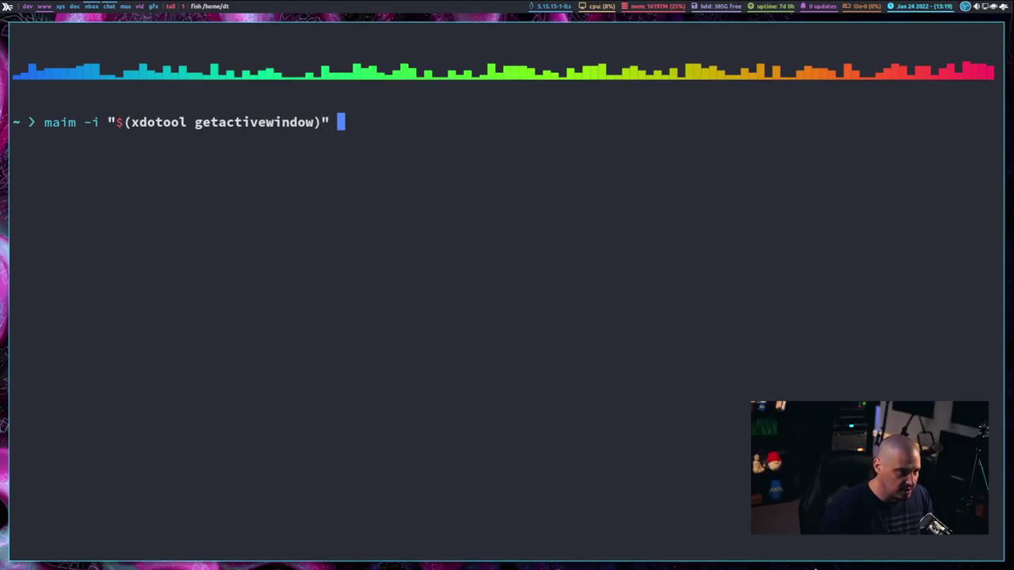
{"action": "type", "text": "Downloads/test.png"}
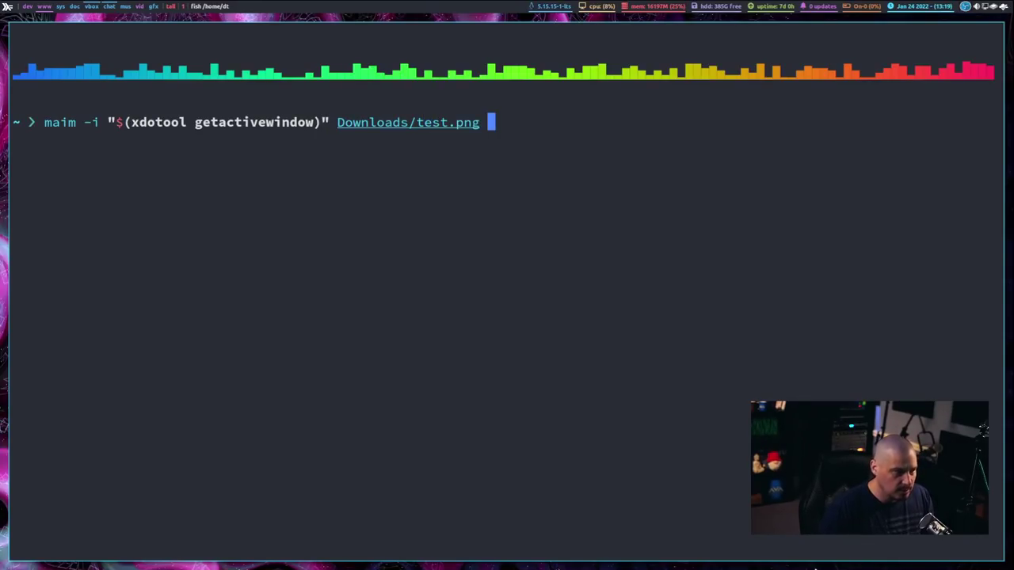
{"action": "key", "text": "Return"}
Remove the dollar sign from the active-window command and try running maim -i "(xdotool getactivewindow)" Downloads/test.png.
{"action": "key", "text": "Up"}
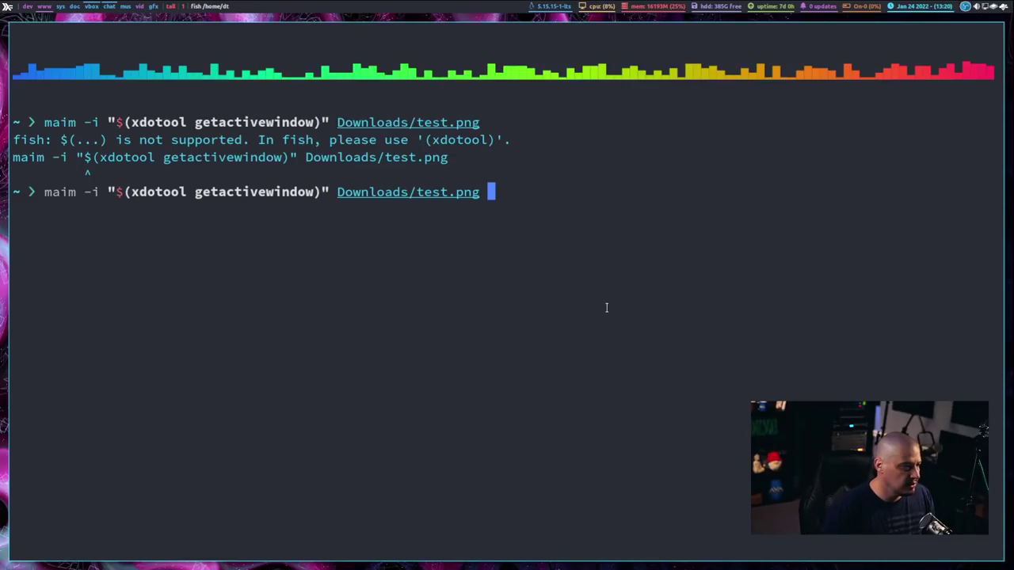
{"action": "key", "text": "Left"}
{"action": "key", "text": "Left"}
{"action": "key", "text": "Left"}
{"action": "key", "text": "Left"}
{"action": "key", "text": "Left"}
{"action": "key", "text": "Left"}
{"action": "key", "text": "Left"}
{"action": "key", "text": "Left"}
{"action": "key", "text": "Left"}
{"action": "key", "text": "Left"}
{"action": "key", "text": "Left"}
{"action": "key", "text": "Left"}
{"action": "key", "text": "Left"}
{"action": "key", "text": "Left"}
{"action": "key", "text": "Left"}
{"action": "key", "text": "Left"}
{"action": "key", "text": "Left"}
{"action": "key", "text": "Left"}
{"action": "key", "text": "Left"}
{"action": "key", "text": "Left"}
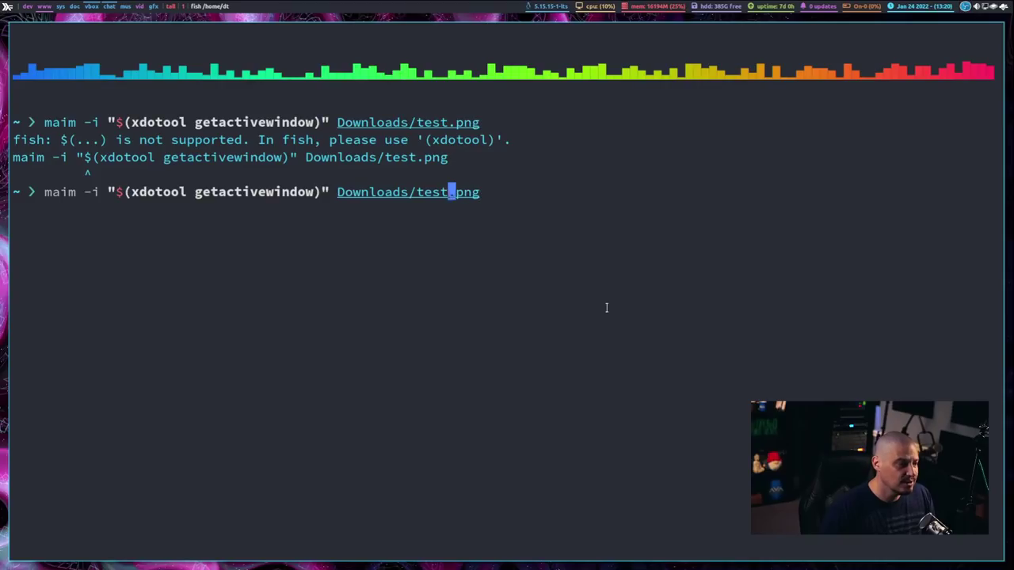
{"action": "key", "text": "Left"}
{"action": "key", "text": "Left"}
{"action": "key", "text": "Left"}
{"action": "key", "text": "Left"}
{"action": "key", "text": "Left"}
{"action": "key", "text": "Left"}
{"action": "key", "text": "Left"}
{"action": "key", "text": "Left"}
{"action": "key", "text": "Left"}
{"action": "key", "text": "Left"}
{"action": "key", "text": "Left"}
{"action": "key", "text": "Left"}
{"action": "key", "text": "Left"}
{"action": "key", "text": "Left"}
{"action": "key", "text": "Left"}
{"action": "key", "text": "Left"}
{"action": "key", "text": "Left"}
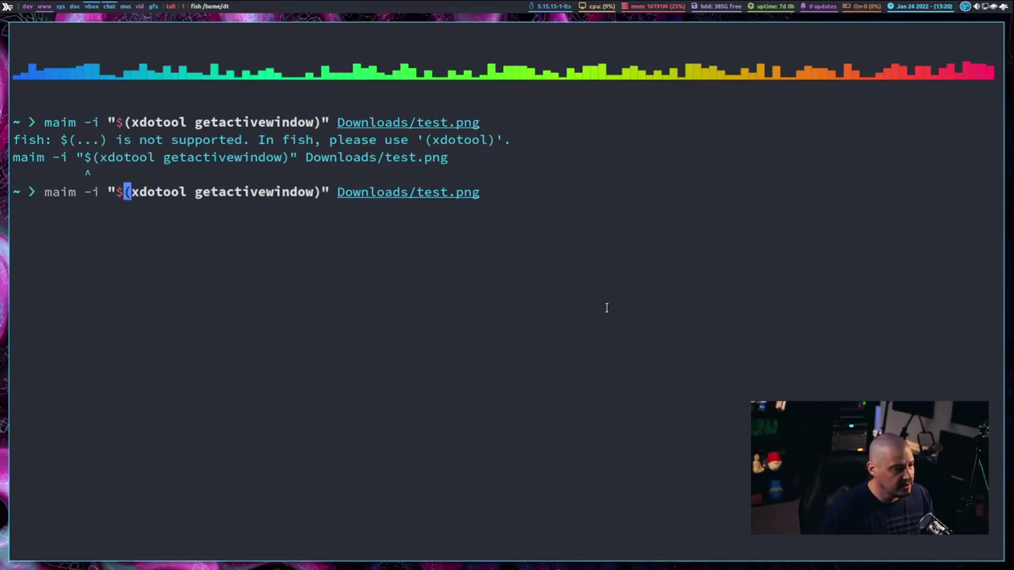
{"action": "key", "text": "BackSpace"}
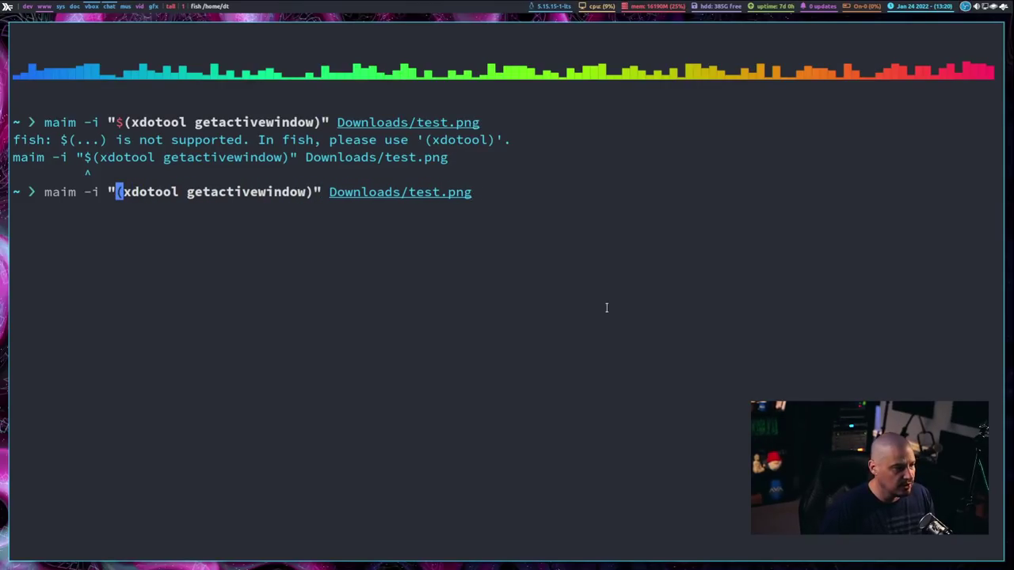
{"action": "key", "text": "Return"}
Remove both quotation marks and run maim -i (xdotool getactivewindow) Downloads/test.png to capture the active window in fish.
{"action": "key", "text": "Up"}
{"action": "key", "text": "Left"}
{"action": "key", "text": "Left"}
{"action": "key", "text": "Left"}
{"action": "key", "text": "Left"}
{"action": "key", "text": "Left"}
{"action": "key", "text": "Left"}
{"action": "key", "text": "Left"}
{"action": "key", "text": "Left"}
{"action": "key", "text": "Left"}
{"action": "key", "text": "Left"}
{"action": "key", "text": "Left"}
{"action": "key", "text": "Left"}
{"action": "key", "text": "Left"}
{"action": "key", "text": "Left"}
{"action": "key", "text": "Left"}
{"action": "key", "text": "Left"}
{"action": "key", "text": "Left"}
{"action": "key", "text": "Left"}
{"action": "key", "text": "Left"}
{"action": "key", "text": "Left"}
{"action": "key", "text": "Delete"}
{"action": "key", "text": "Left"}
{"action": "key", "text": "Left"}
{"action": "key", "text": "Left"}
{"action": "key", "text": "Left"}
{"action": "key", "text": "Left"}
{"action": "key", "text": "Left"}
{"action": "key", "text": "Left"}
{"action": "key", "text": "Left"}
{"action": "key", "text": "Left"}
{"action": "key", "text": "Left"}
{"action": "key", "text": "Left"}
{"action": "key", "text": "Left"}
{"action": "key", "text": "Left"}
{"action": "key", "text": "Left"}
{"action": "key", "text": "Left"}
{"action": "key", "text": "Left"}
{"action": "key", "text": "Left"}
{"action": "key", "text": "Left"}
{"action": "key", "text": "Left"}
{"action": "key", "text": "Left"}
{"action": "key", "text": "Left"}
{"action": "key", "text": "Left"}
{"action": "key", "text": "Left"}
{"action": "key", "text": "Left"}
{"action": "key", "text": "Left"}
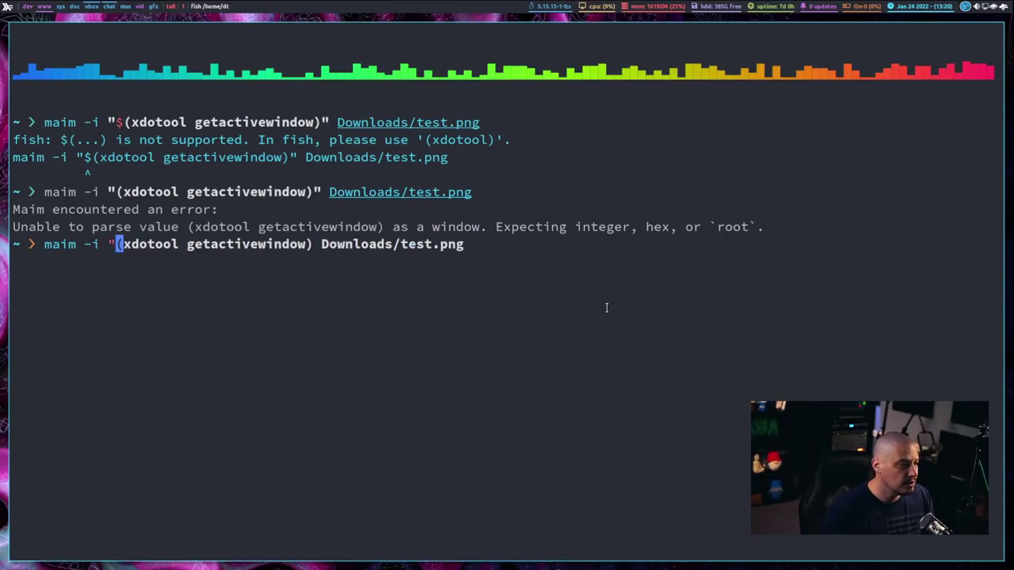
{"action": "key", "text": "BackSpace"}
{"action": "key", "text": "Return"}
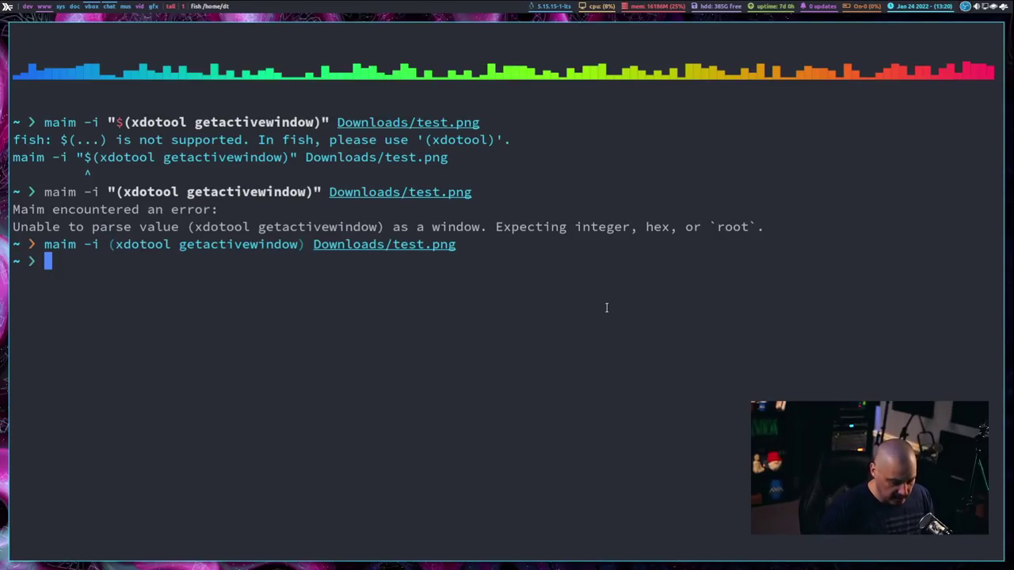
View the active-window capture with "sxiv Downloads/test.png" and quit the viewer.
{"action": "type", "text": "s"}
{"action": "key", "text": "Right"}
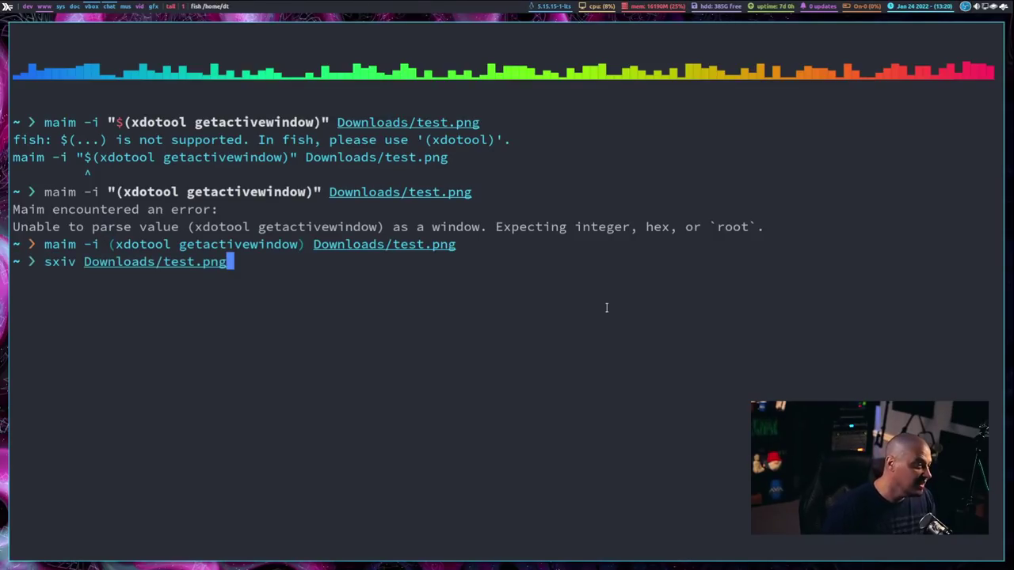
{"action": "key", "text": "Return"}
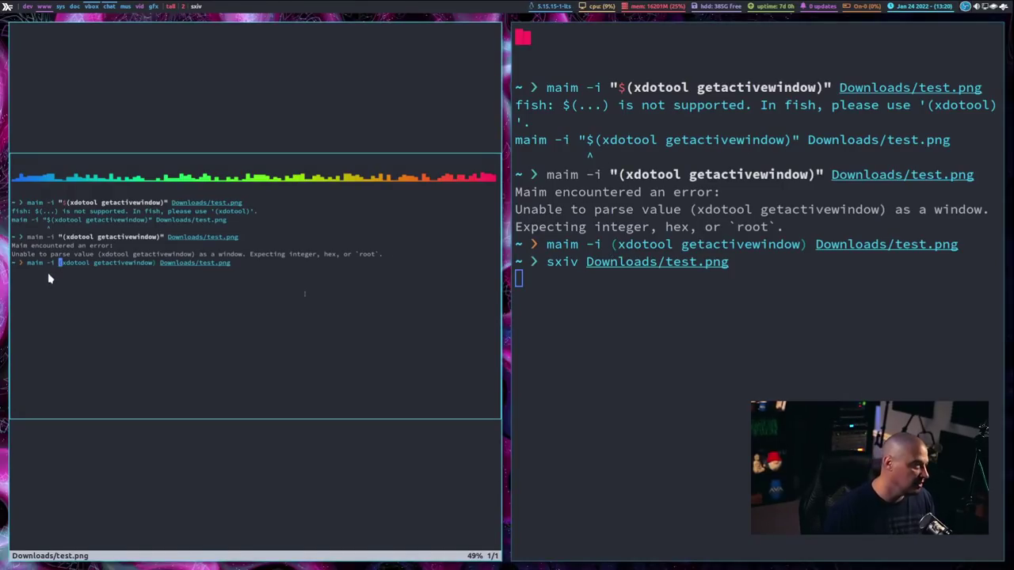
{"action": "key", "text": "q"}
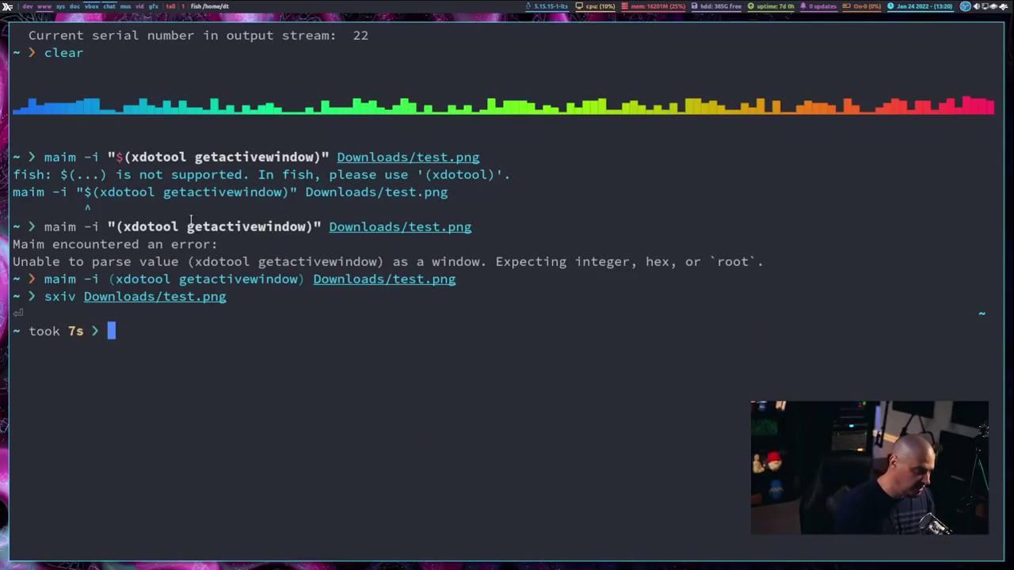
Highlight the unquoted fish form of the active-window command, followed by the original quoted form with the dollar sign.
{"action": "left_click_drag", "start_coordinate": [479, 282], "coordinate": [46, 282]}
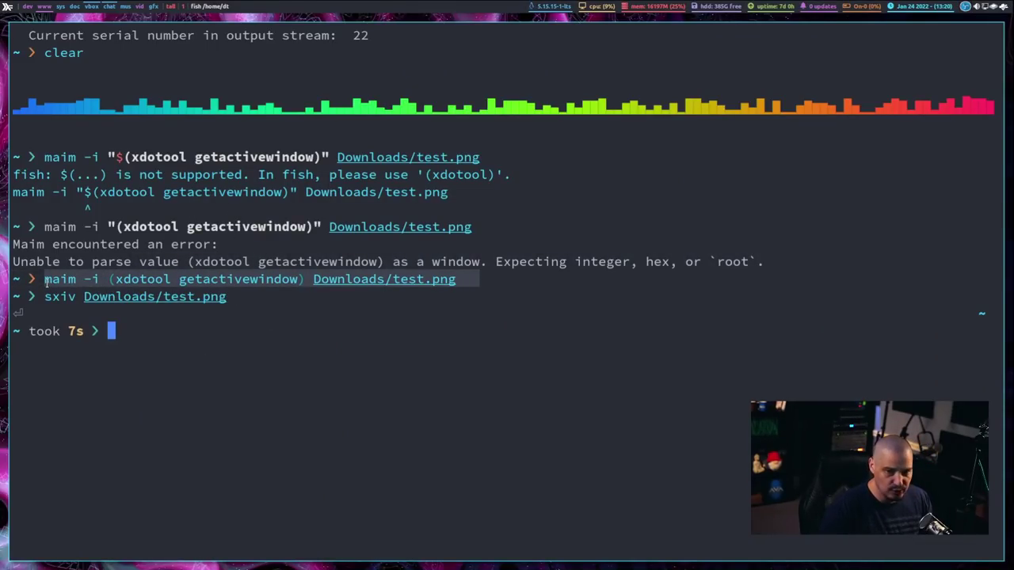
{"action": "left_click_drag", "start_coordinate": [523, 161], "coordinate": [46, 157]}
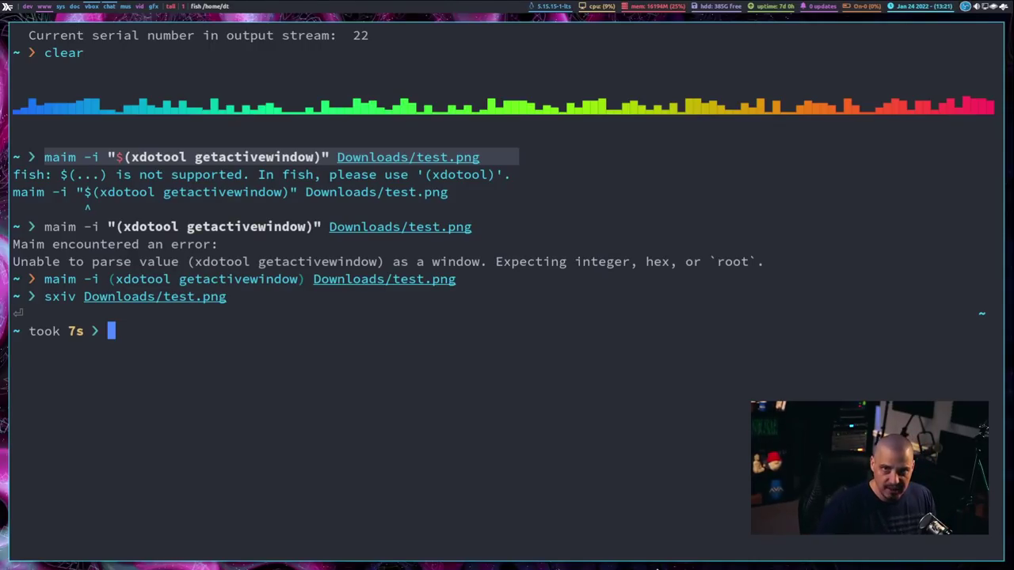
Try to capture a fixed screen area with "maim -g 1920x1080+0+0" without an output path.
{"action": "type", "text": "maim -g "}
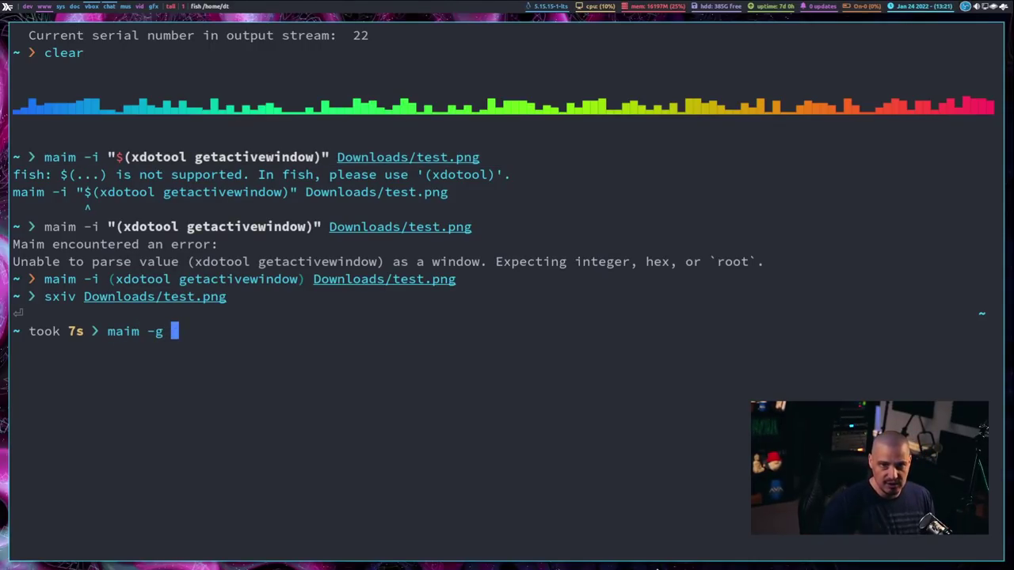
{"action": "type", "text": "1920x"}
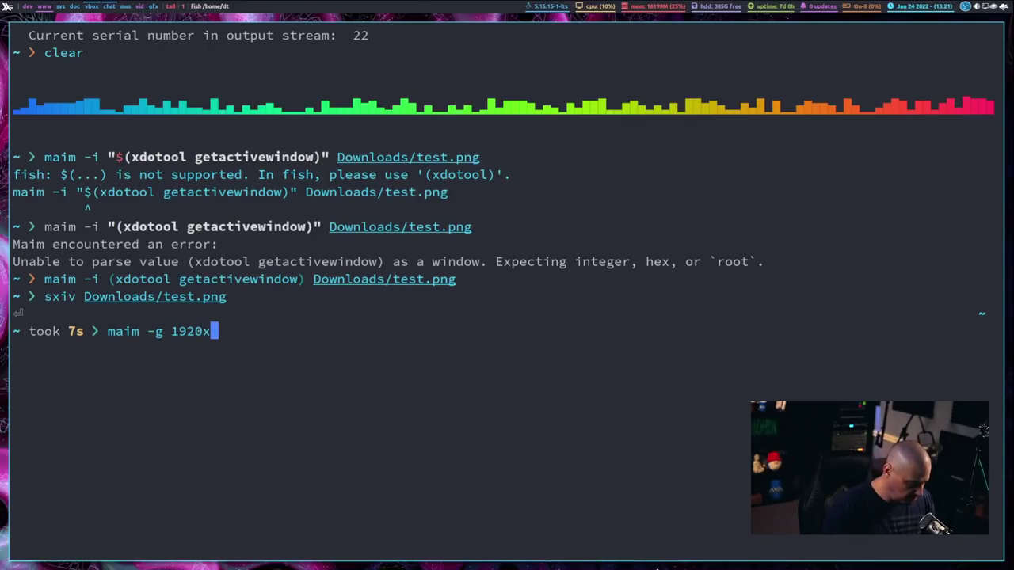
{"action": "type", "text": "1080"}
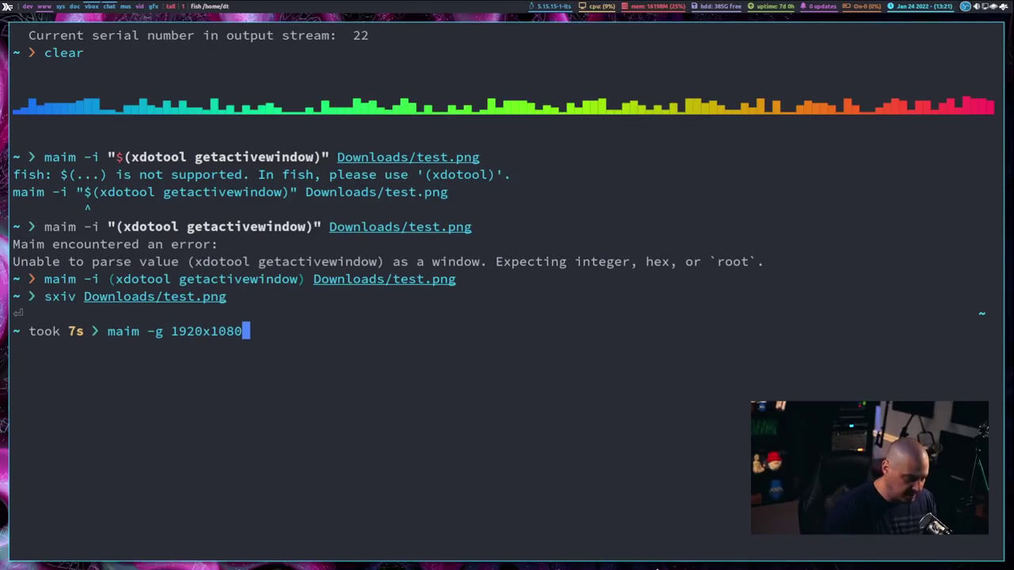
{"action": "type", "text": "+"}
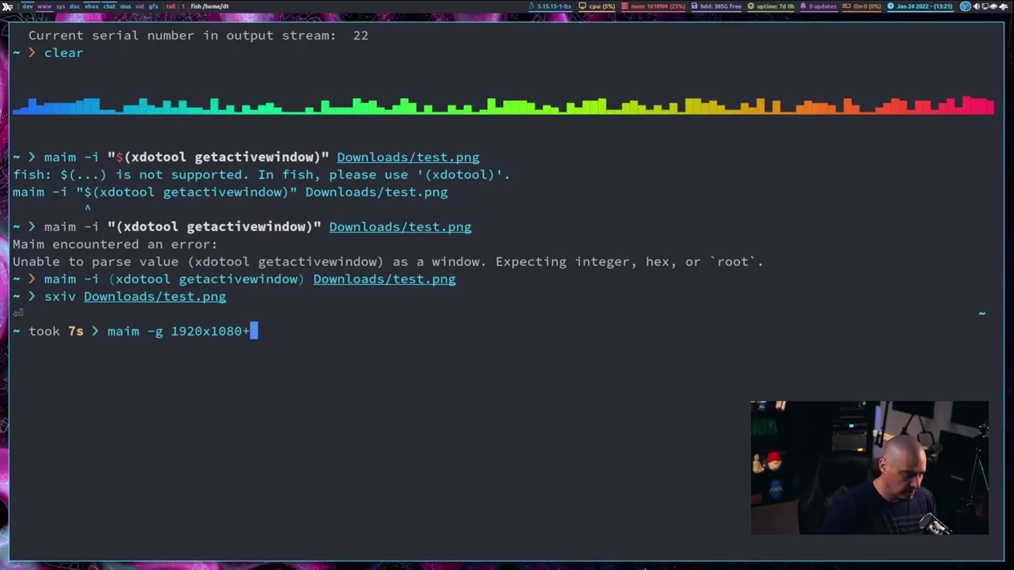
{"action": "type", "text": "0"}
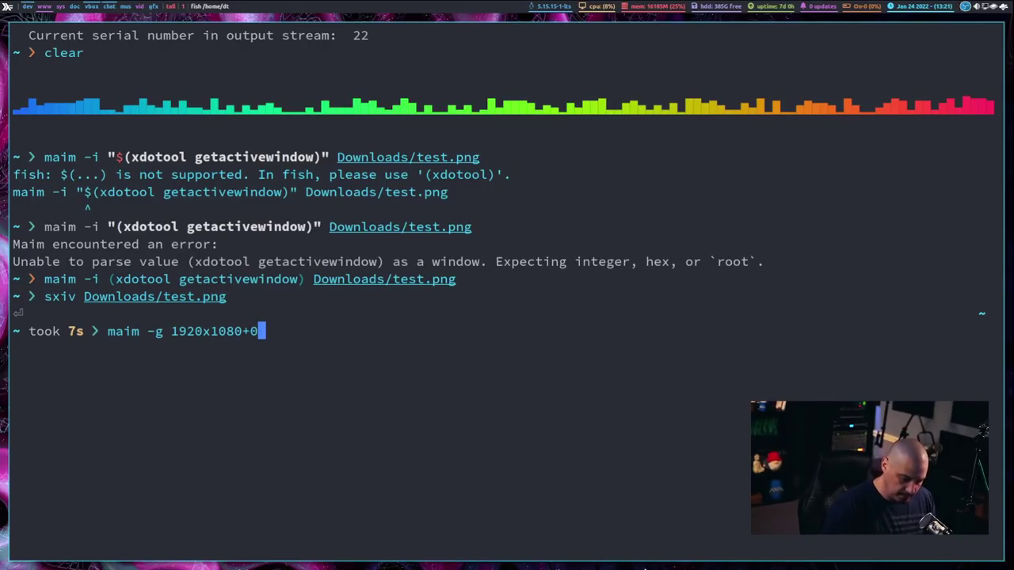
{"action": "type", "text": "+0"}
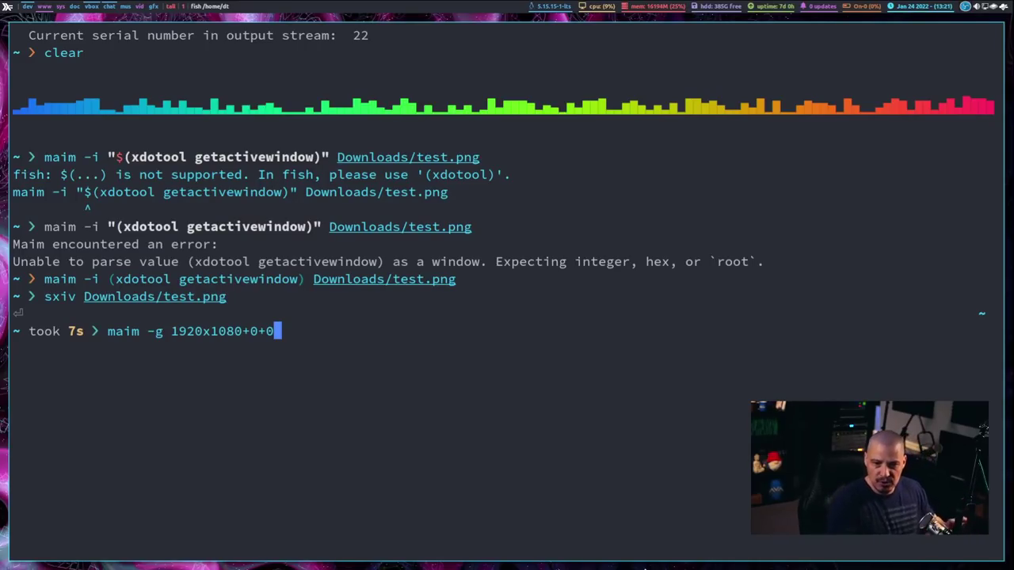
{"action": "key", "text": "Return"}
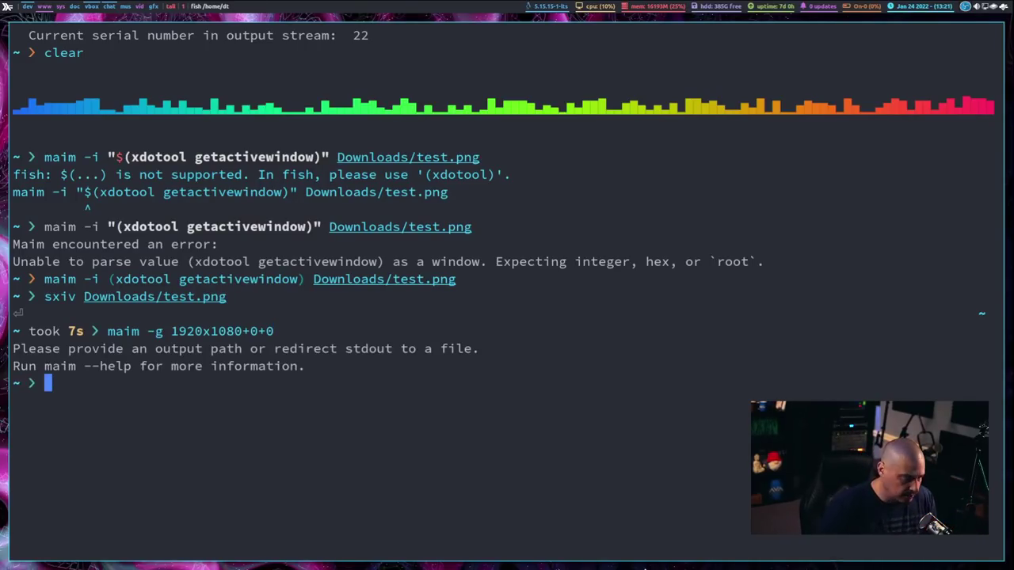
Run "maim -g 1920x1080+0+0 Downloads/test.png" to save the fixed 1920x1080 area as test.png in Downloads.
{"action": "type", "text": "maim -g"}
{"action": "key", "text": "Right"}
{"action": "type", "text": "Downloads/tes"}
{"action": "key", "text": "Right"}
{"action": "key", "text": "Return"}
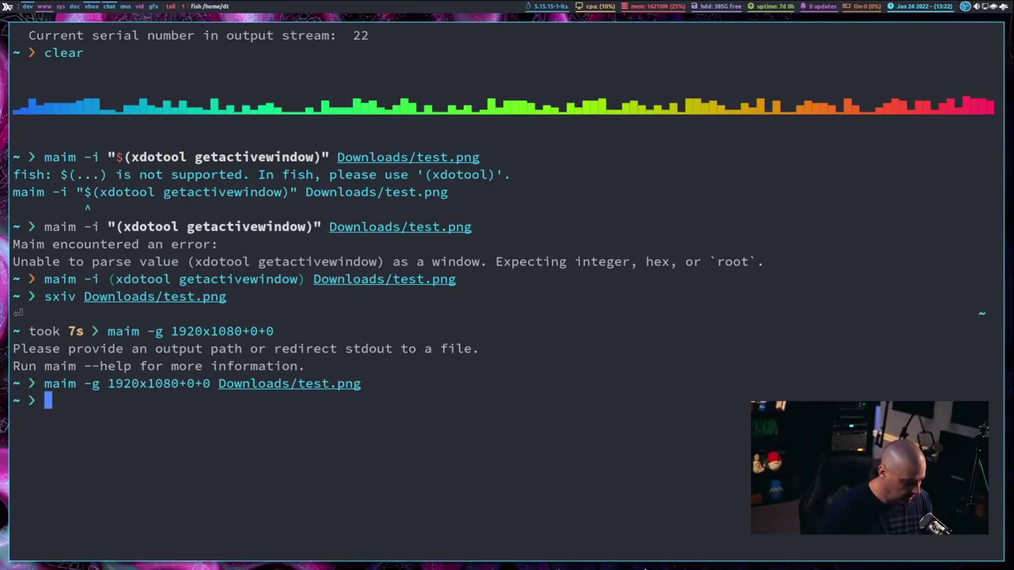
View the 1920x1080 area capture in Downloads/test.png with sxiv and close the viewer.
{"action": "key", "text": "Up"}
{"action": "key", "text": "Up"}
{"action": "key", "text": "Up"}
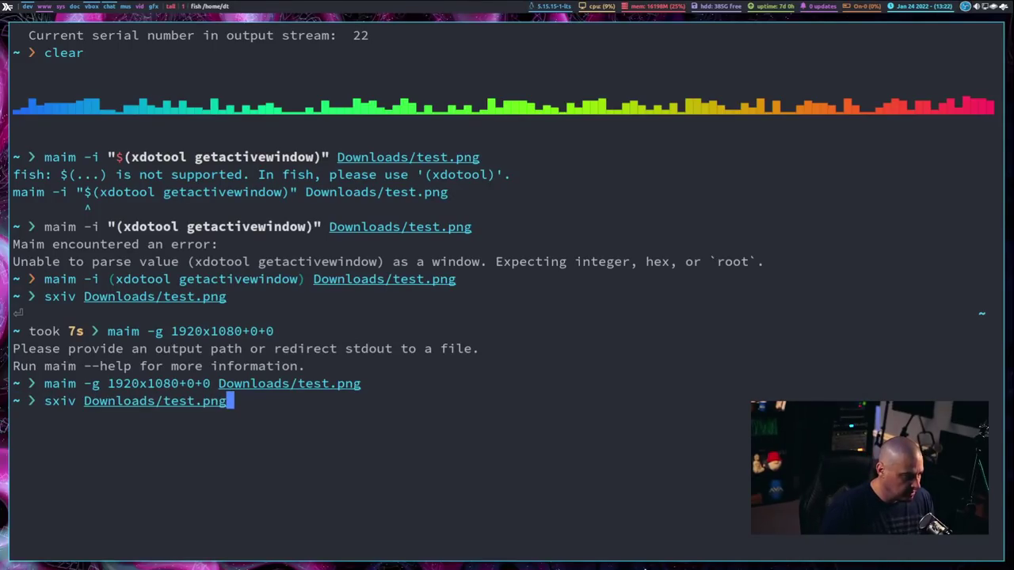
{"action": "key", "text": "Return"}
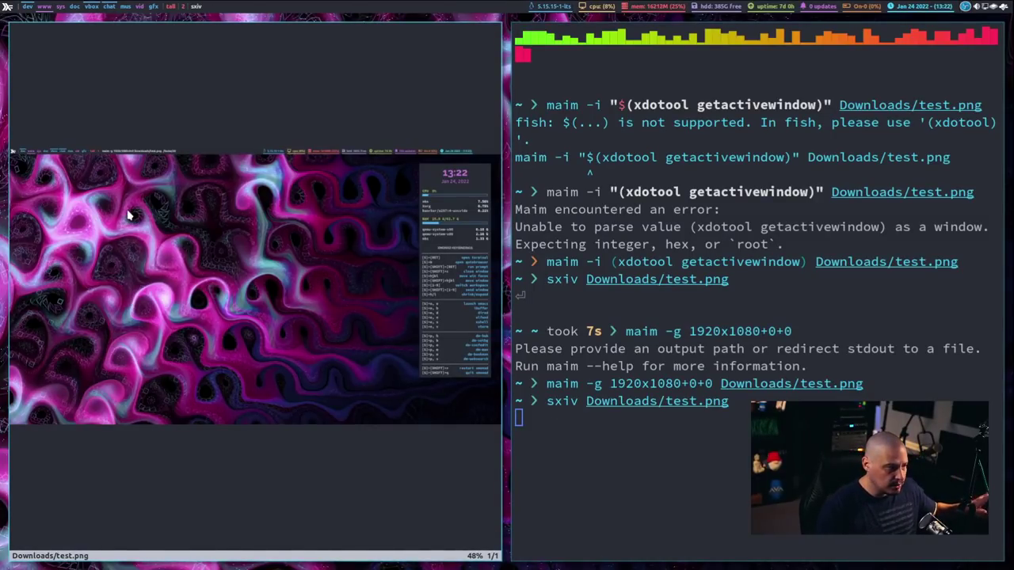
{"action": "key", "text": "q"}
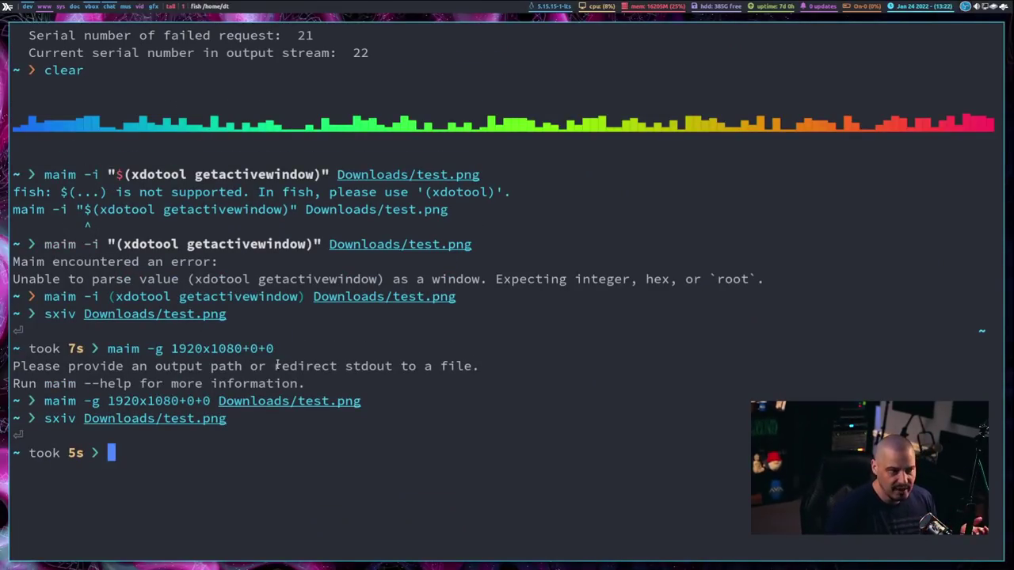
Open the dm-maim script in Doom Emacs beside the terminal and view it from its beginning.
{"action": "key", "text": "super+p"}
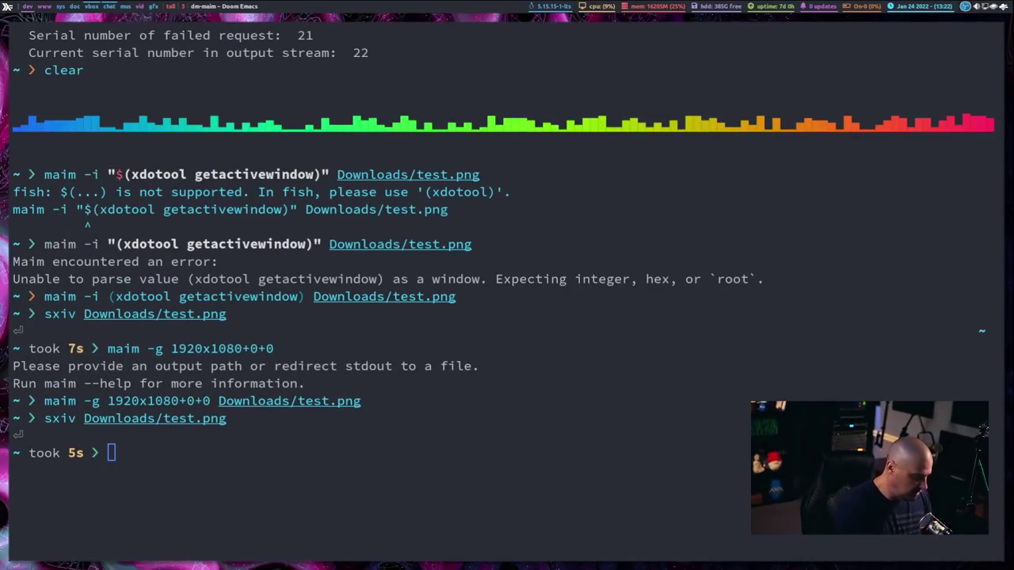
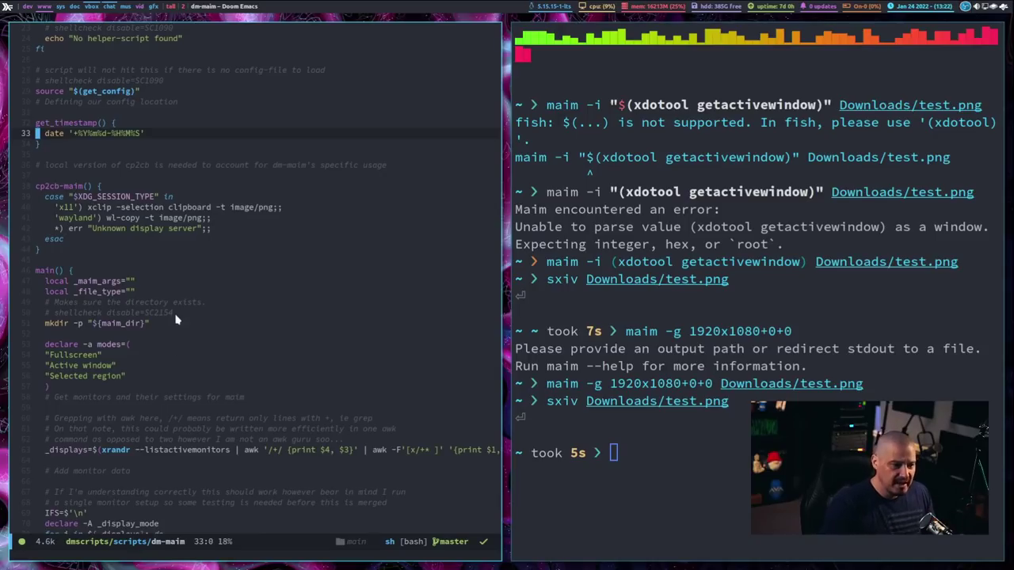
{"action": "scroll", "coordinate": [226, 304], "scroll_direction": "up", "scroll_amount": 5}
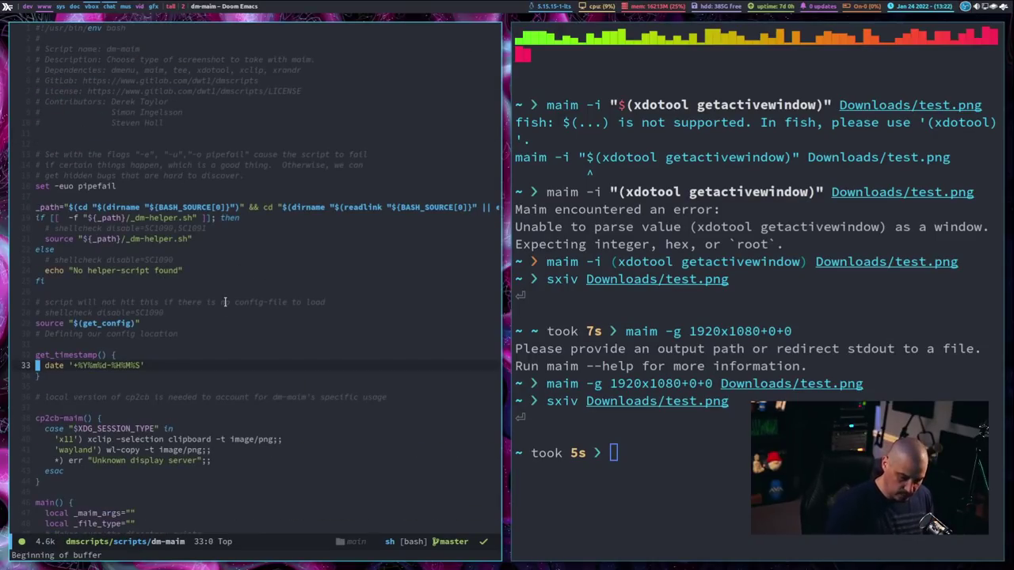
{"action": "key", "text": "super+j"}
Capture the HDMI-A-0 monitor with the dm-maim screenshot script and send the image to the clipboard.
{"action": "key", "text": "Print"}
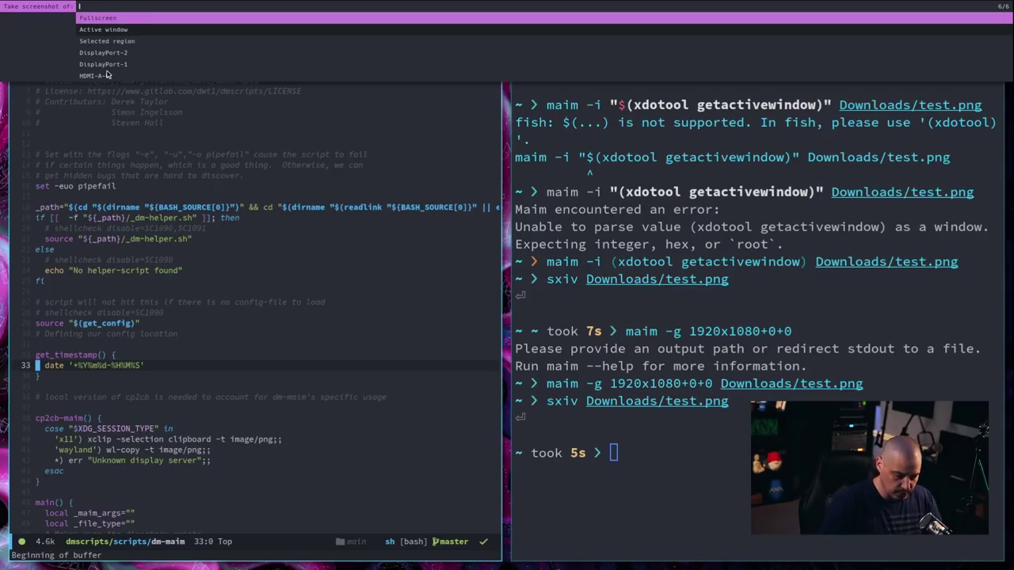
{"action": "key", "text": "Down"}
{"action": "key", "text": "Down"}
{"action": "key", "text": "Down"}
{"action": "key", "text": "Down"}
{"action": "key", "text": "Down"}
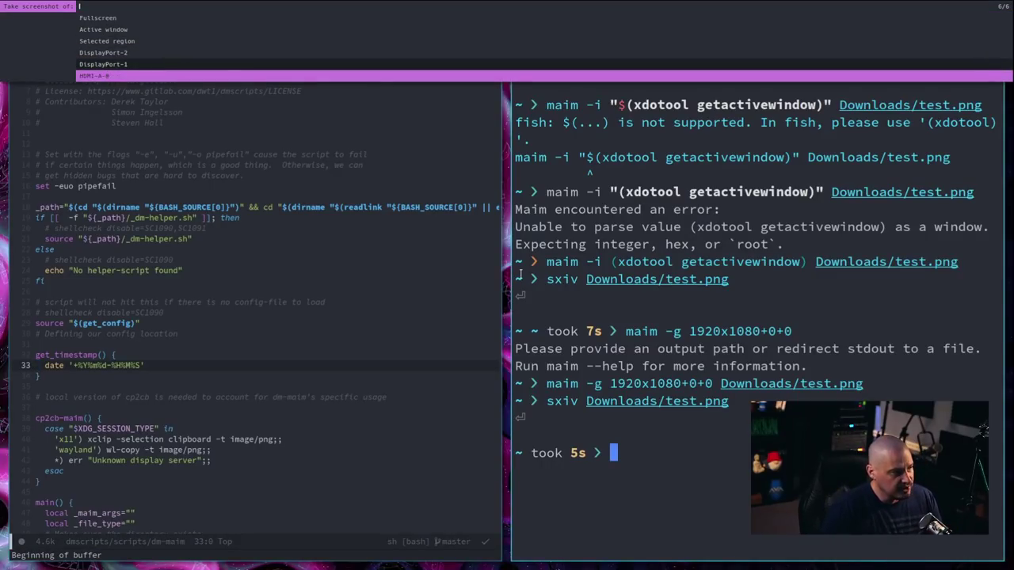
{"action": "key", "text": "Return"}
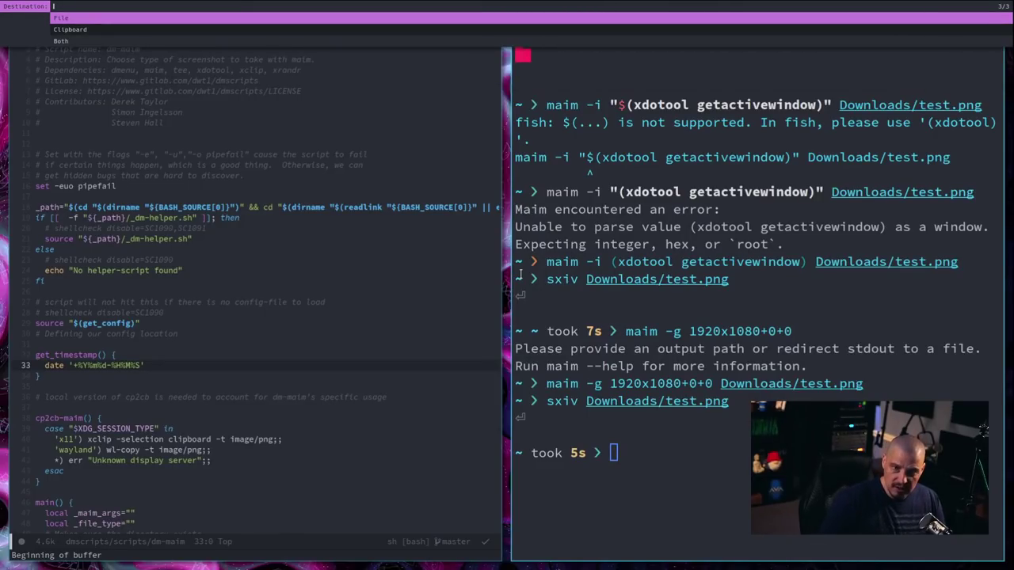
{"action": "key", "text": "Down"}
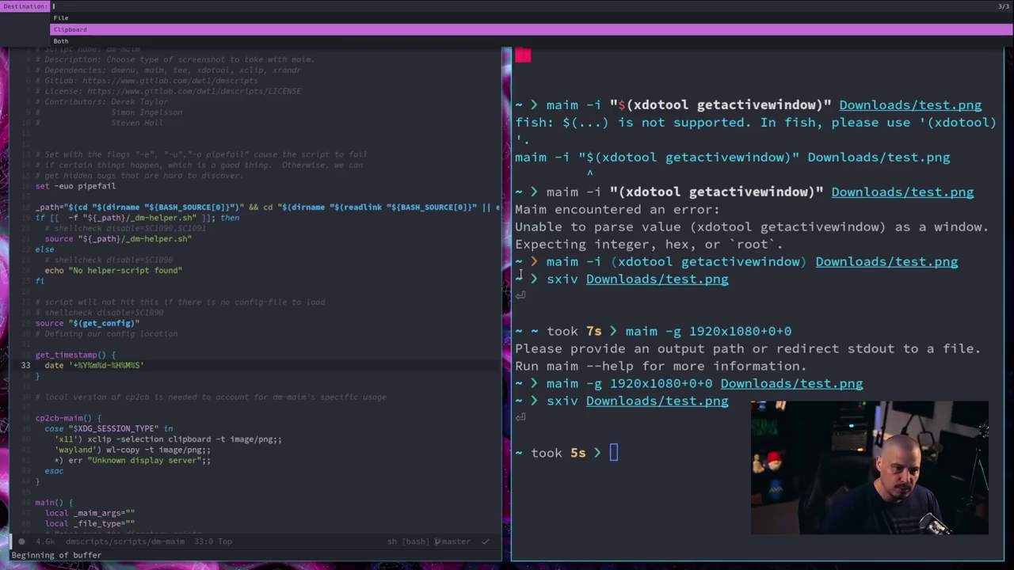
{"action": "key", "text": "Return"}
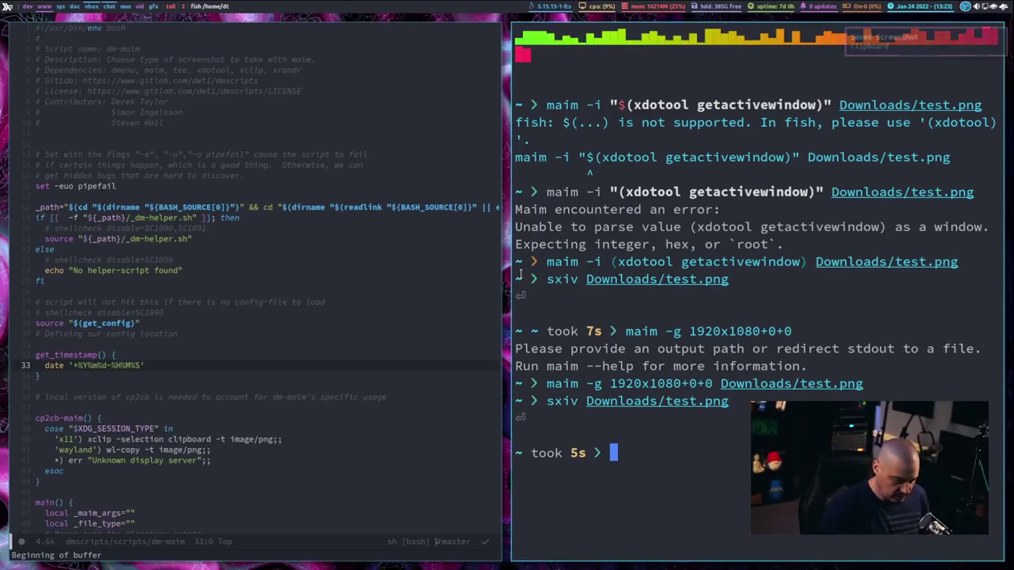
Launch GIMP, switch to its workspace, and create a new image from the screenshot on the clipboard.
{"action": "key", "text": "super+shift+Return"}
{"action": "type", "text": "gimp"}
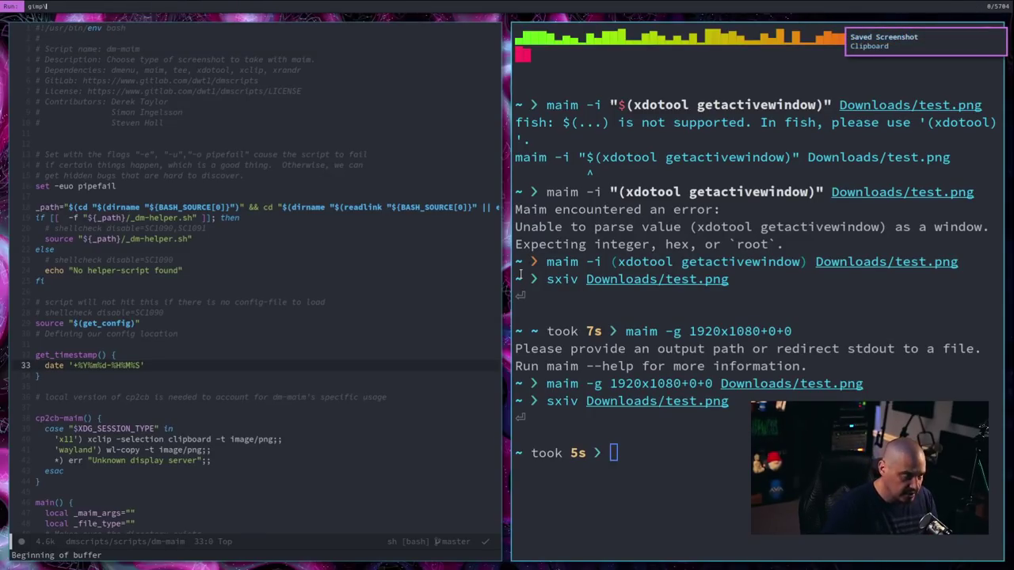
{"action": "key", "text": "Escape"}
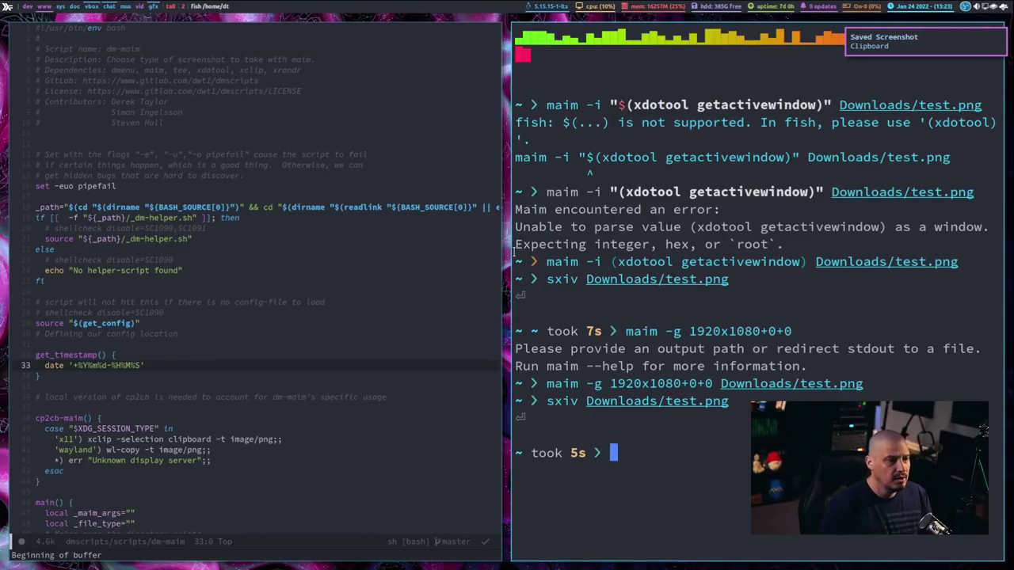
{"action": "key", "text": "super+9"}
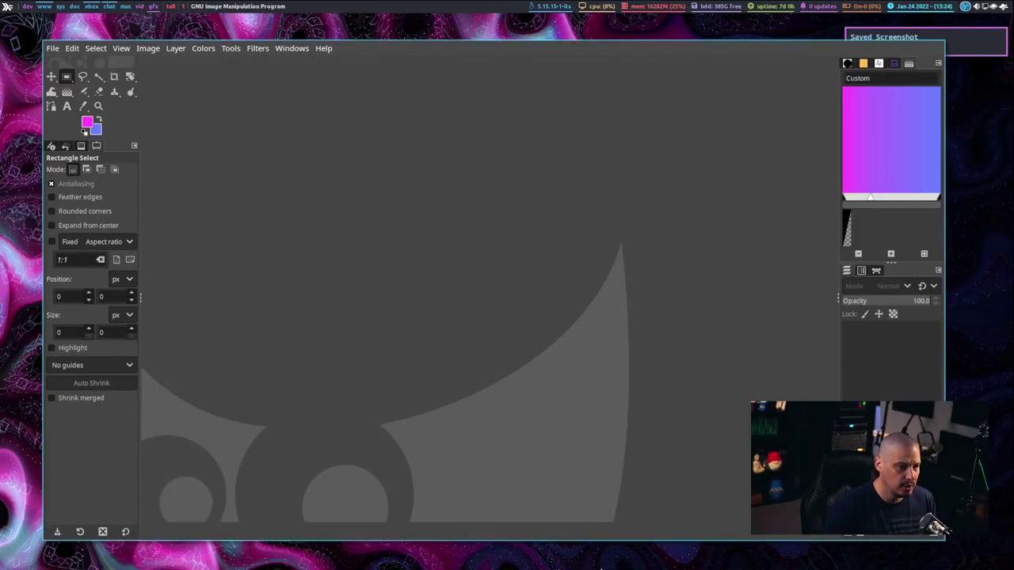
{"action": "key", "text": "ctrl+shift+v"}
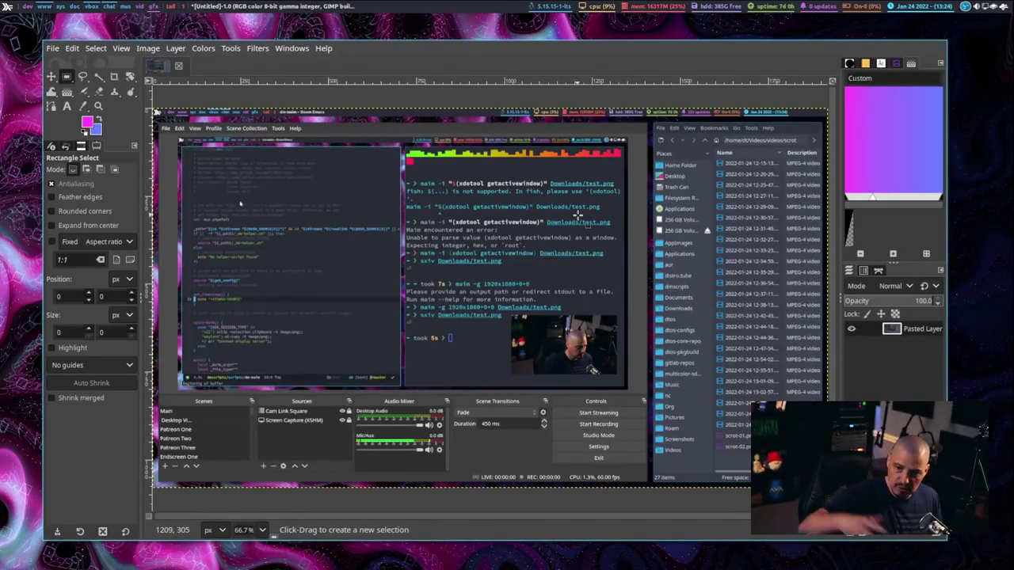
Close the pasted screenshot image and discard its unsaved changes, keeping GIMP open.
{"action": "key", "text": "shift"}
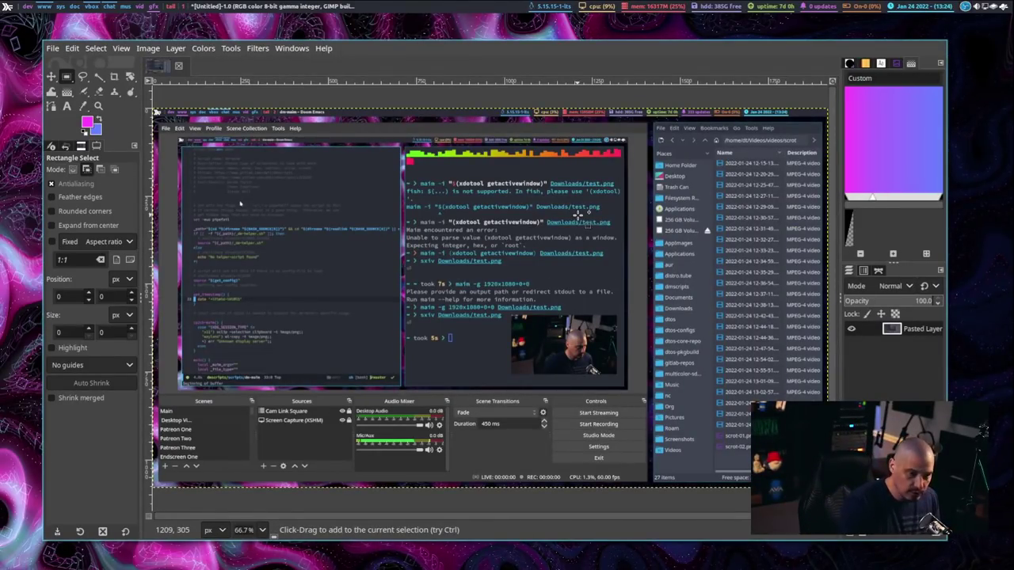
{"action": "key", "text": "ctrl+q"}
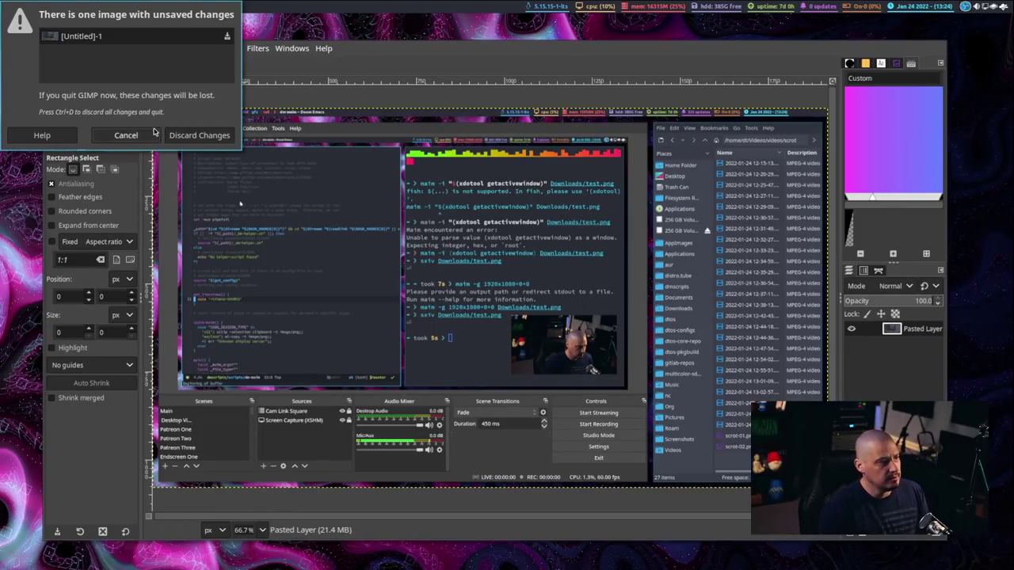
{"action": "key", "text": "ctrl+d"}
{"action": "key", "text": "ctrl+w"}
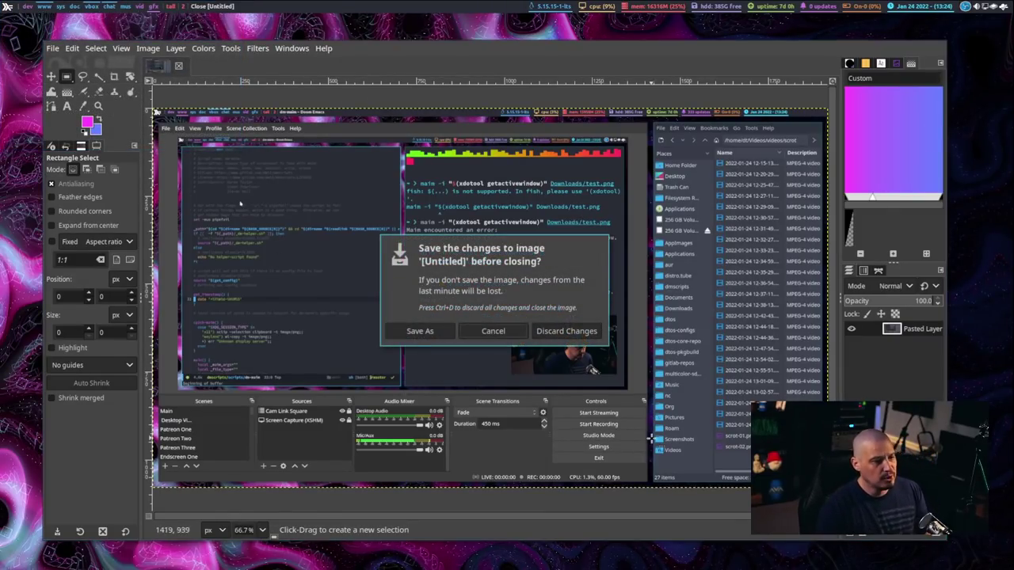
{"action": "left_click", "coordinate": [549, 334]}
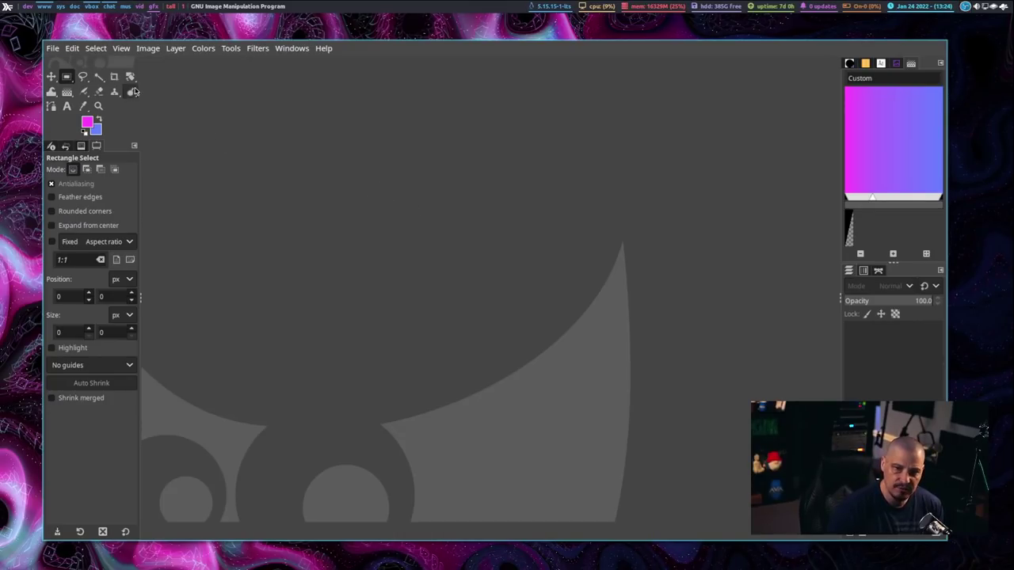
Create a new image from a single-window screenshot of the GIMP window, including window decoration and no delay.
{"action": "left_click", "coordinate": [53, 49]}
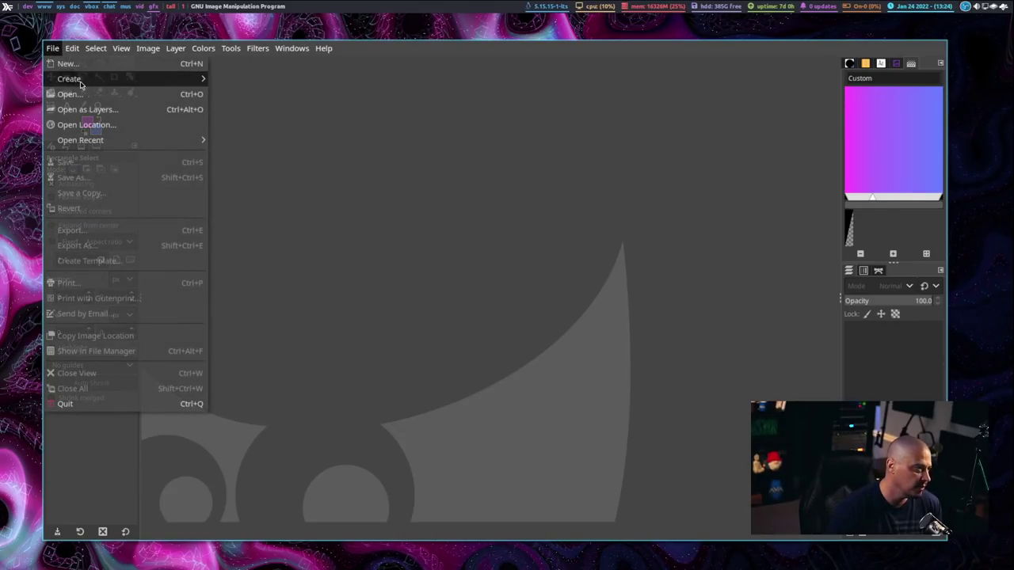
{"action": "mouse_move", "coordinate": [80, 82]}
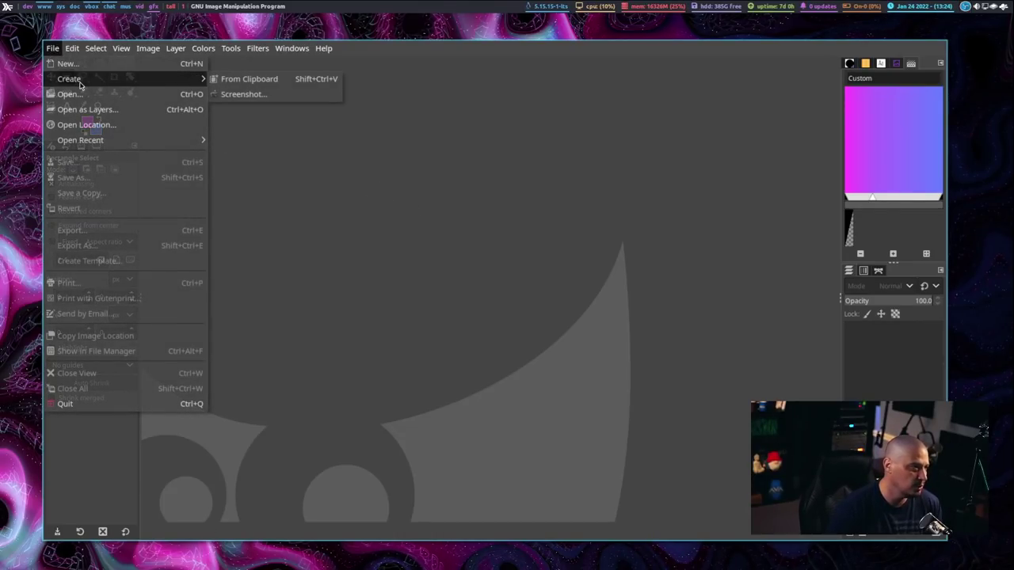
{"action": "left_click", "coordinate": [301, 96]}
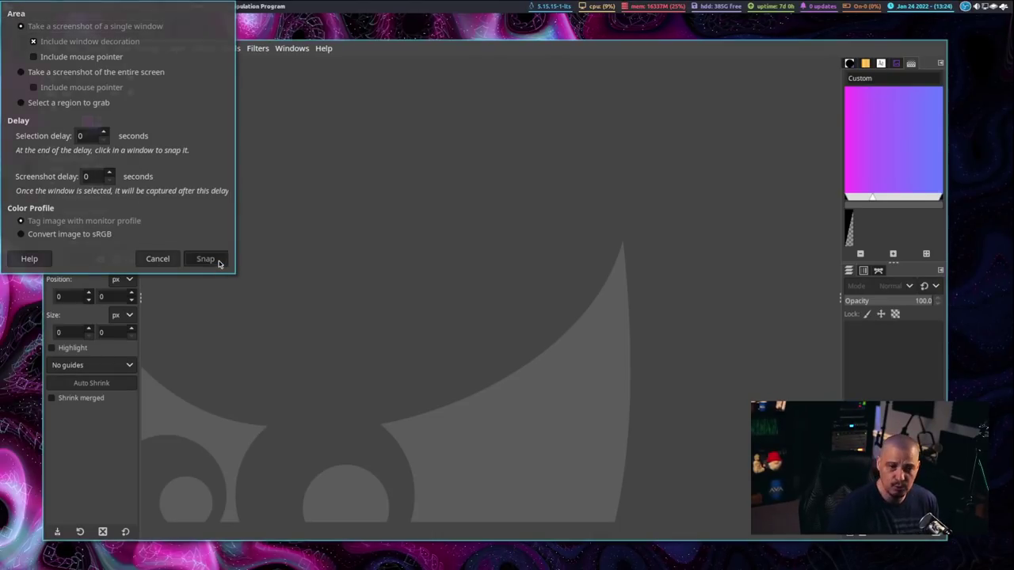
{"action": "left_click", "coordinate": [206, 259]}
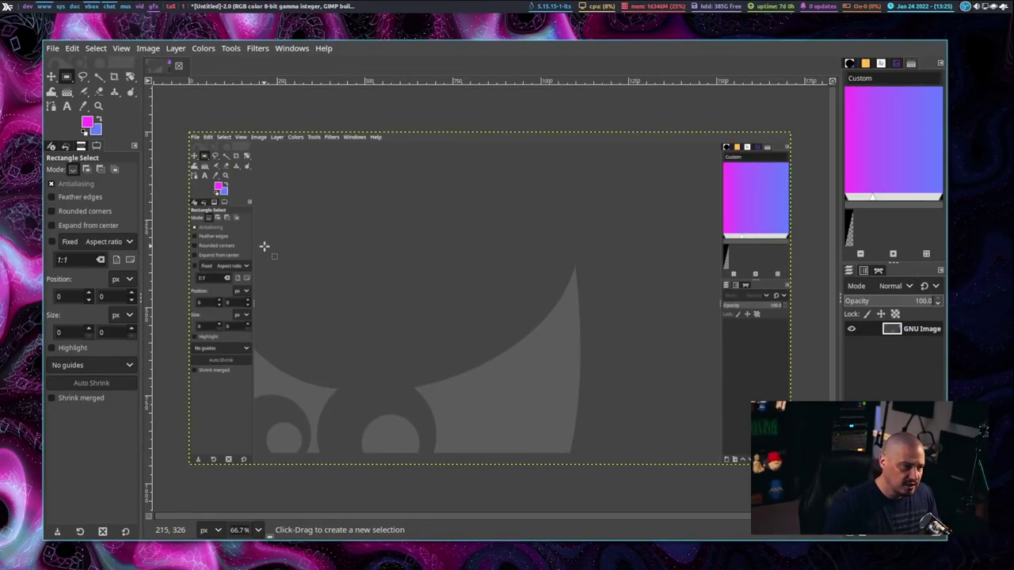
Create another new image from a screenshot of the entire screen with a delay of 0 seconds.
{"action": "left_click", "coordinate": [52, 47]}
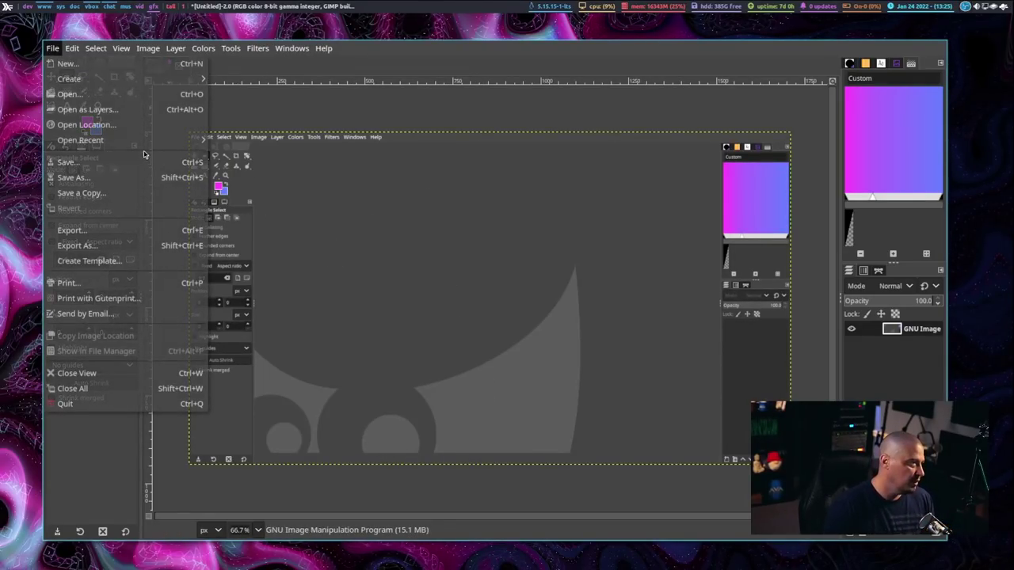
{"action": "mouse_move", "coordinate": [138, 83]}
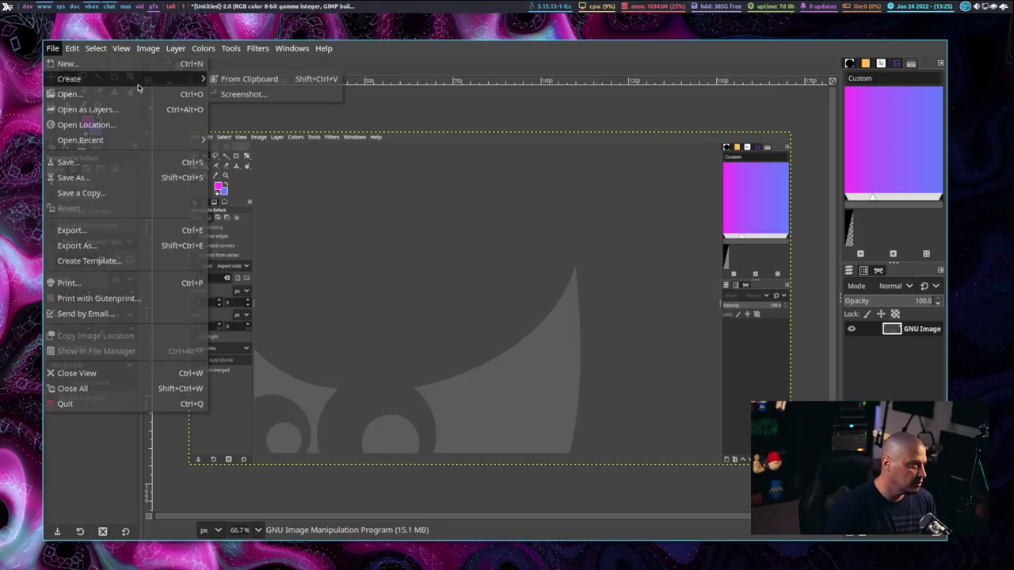
{"action": "left_click", "coordinate": [256, 95]}
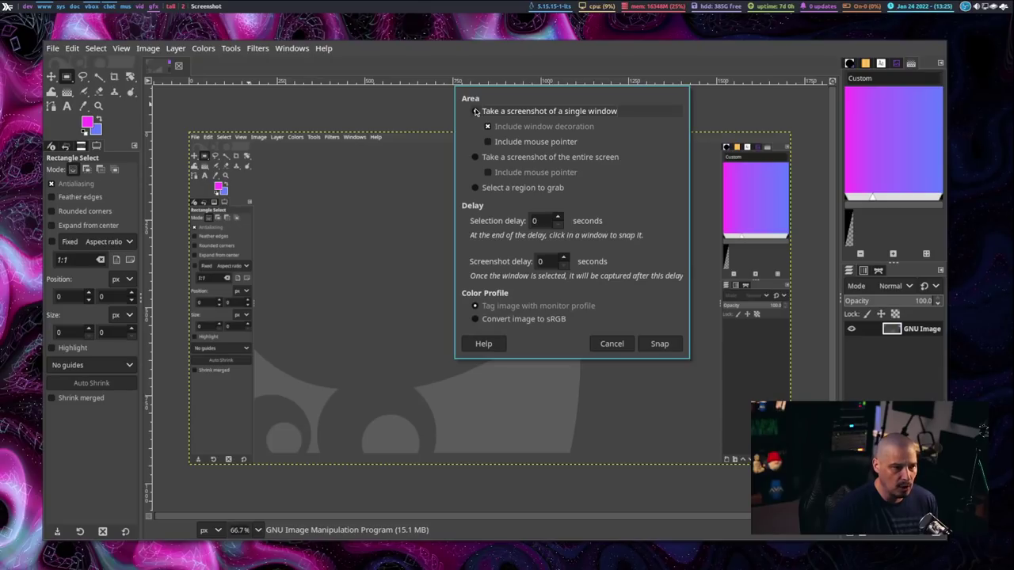
{"action": "left_click", "coordinate": [476, 157]}
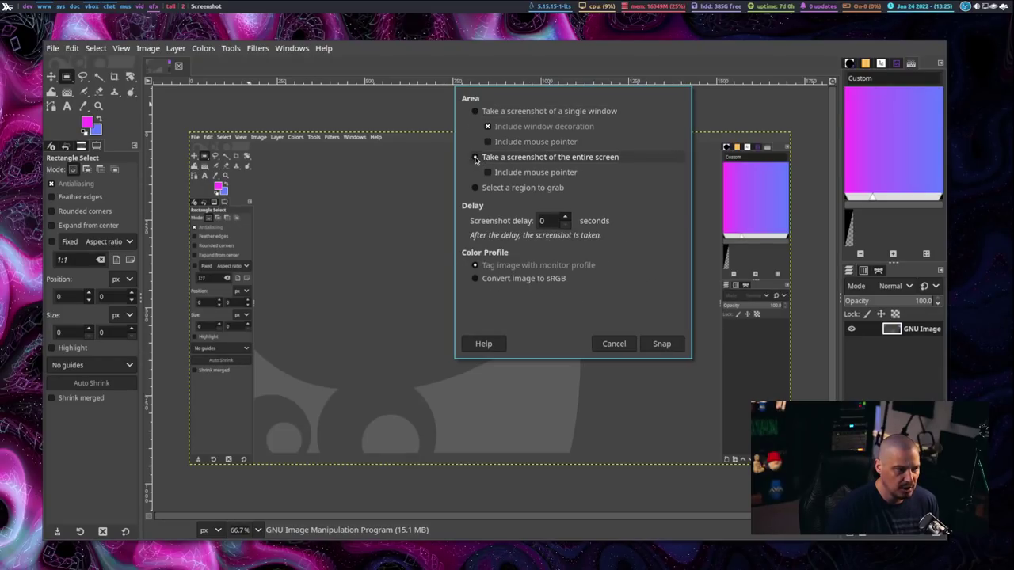
{"action": "left_click", "coordinate": [663, 351]}
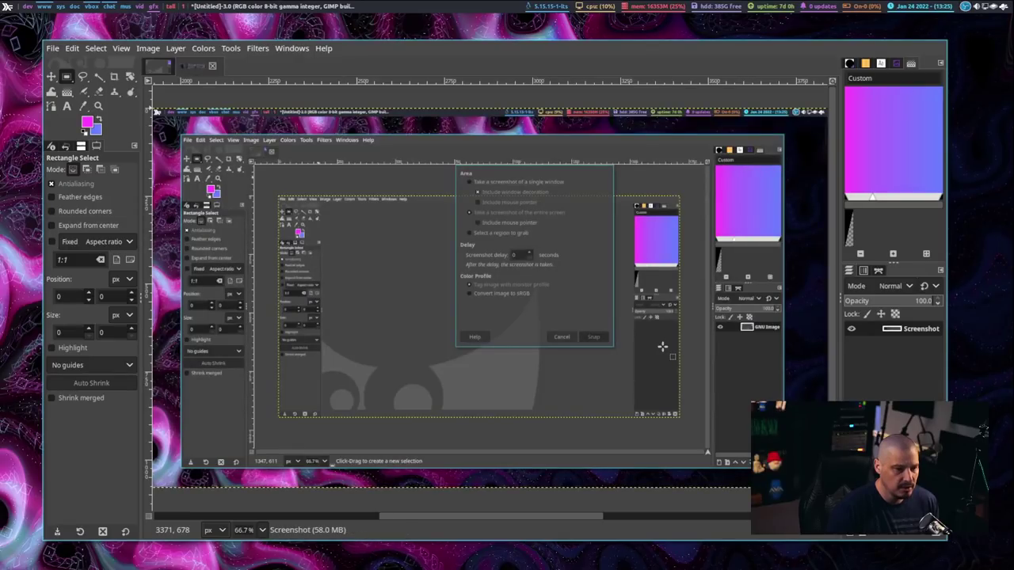